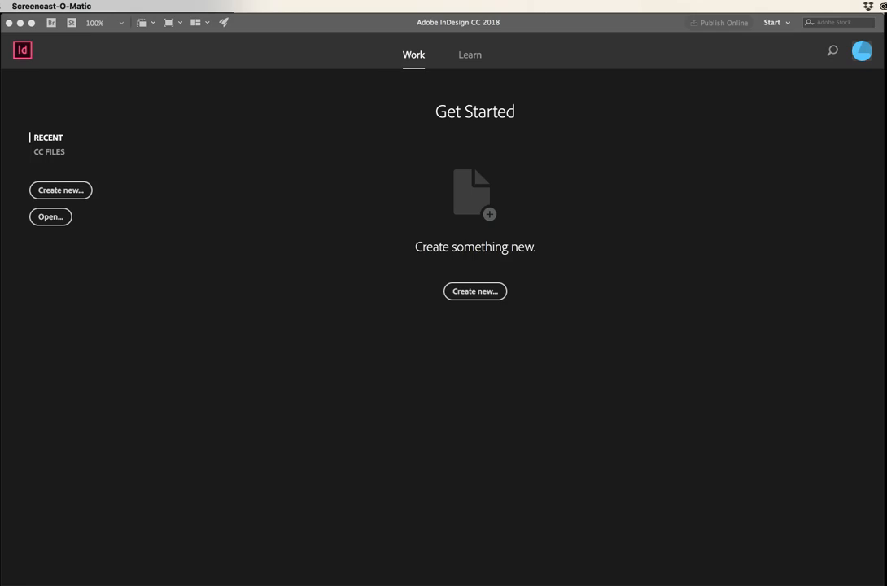
Start a new print document from the Tabloid preset and set its units to inches.
click(471, 293)
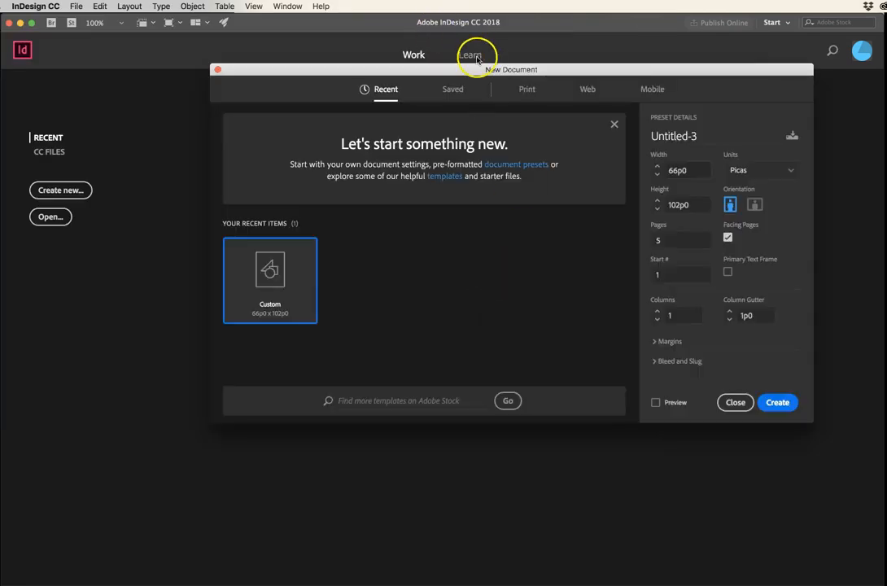
drag(471, 72, 462, 92)
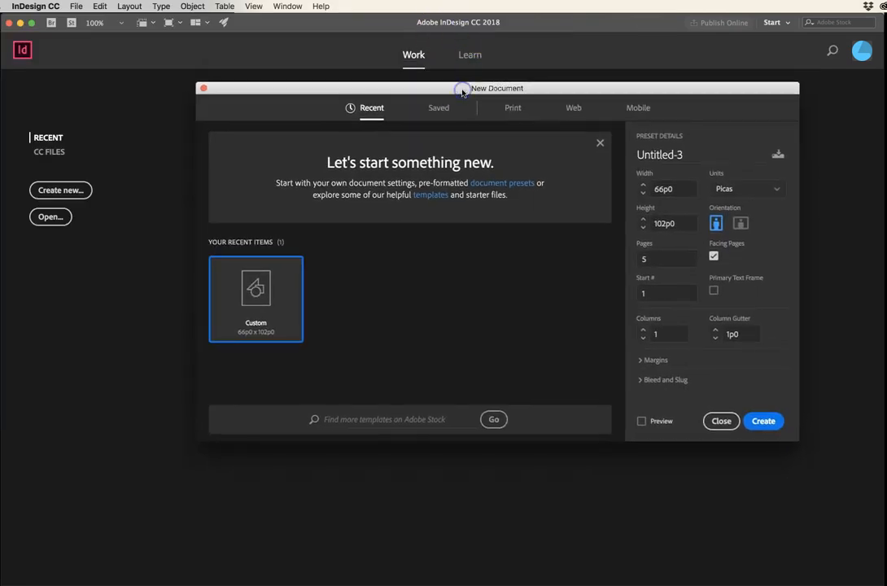
click(513, 109)
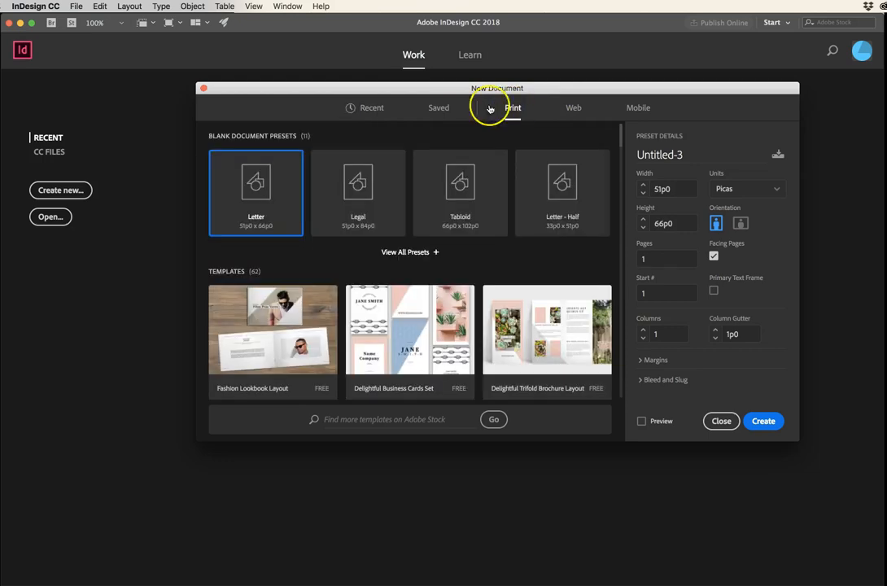
click(453, 191)
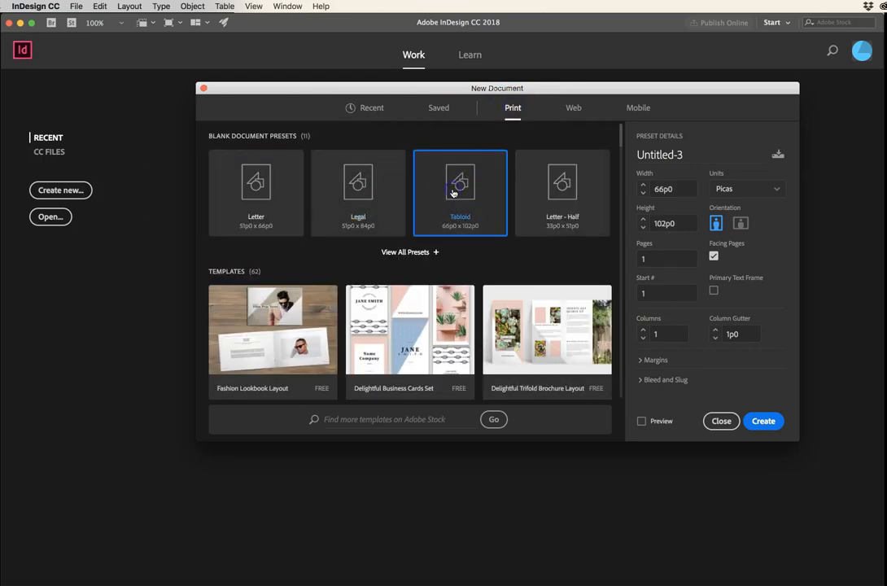
click(736, 188)
click(725, 248)
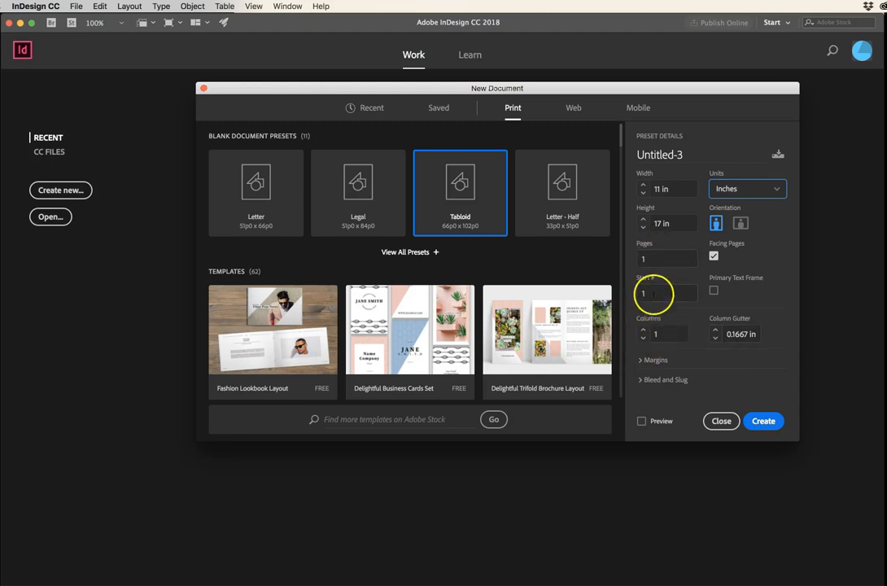
Set the page count to 5, keep facing pages enabled, and create the document.
click(658, 257)
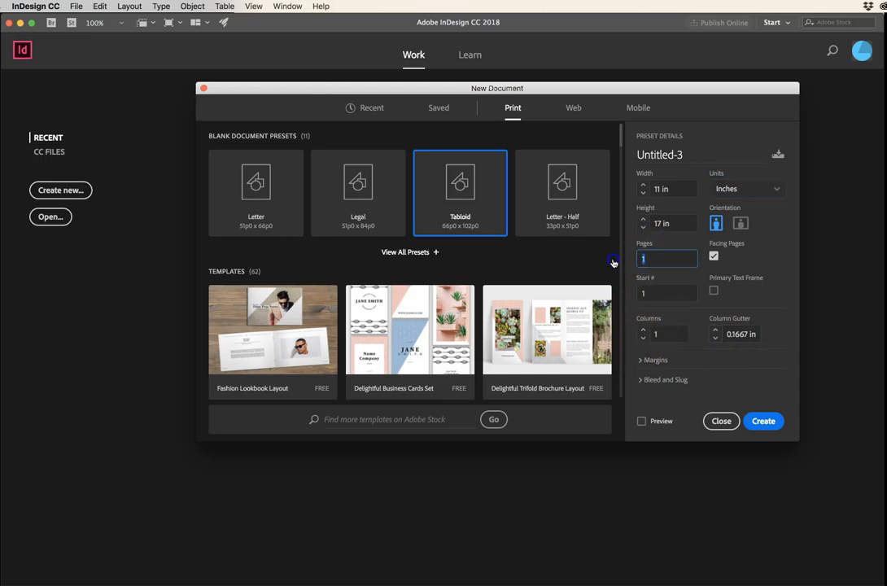
text(5)
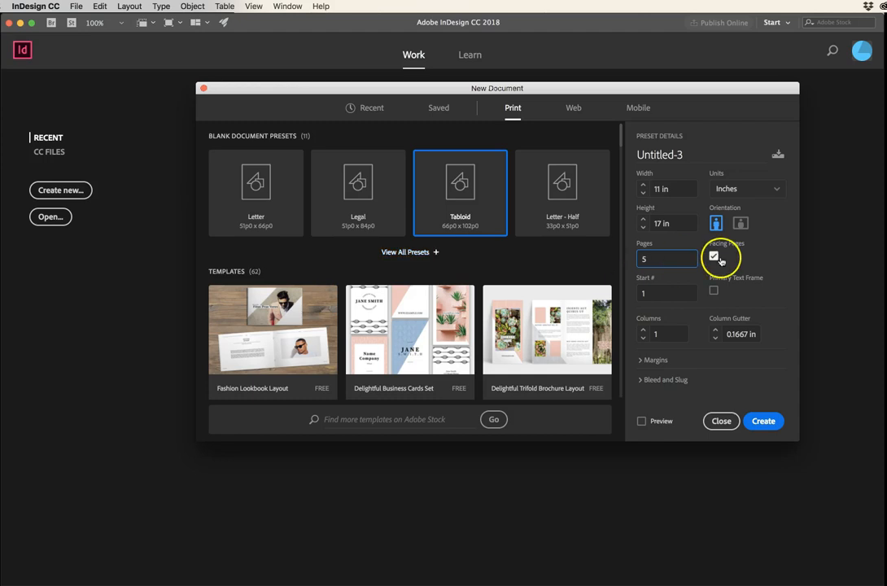
click(754, 257)
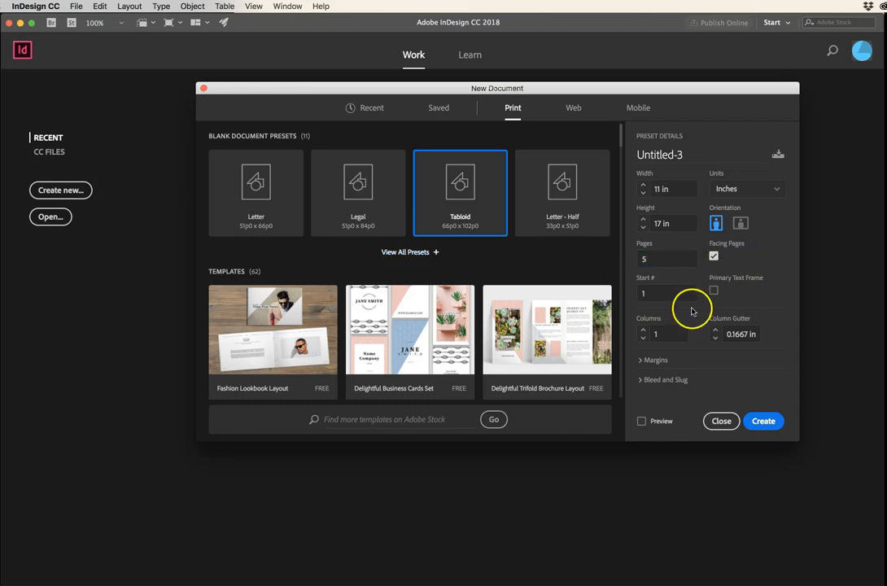
click(682, 337)
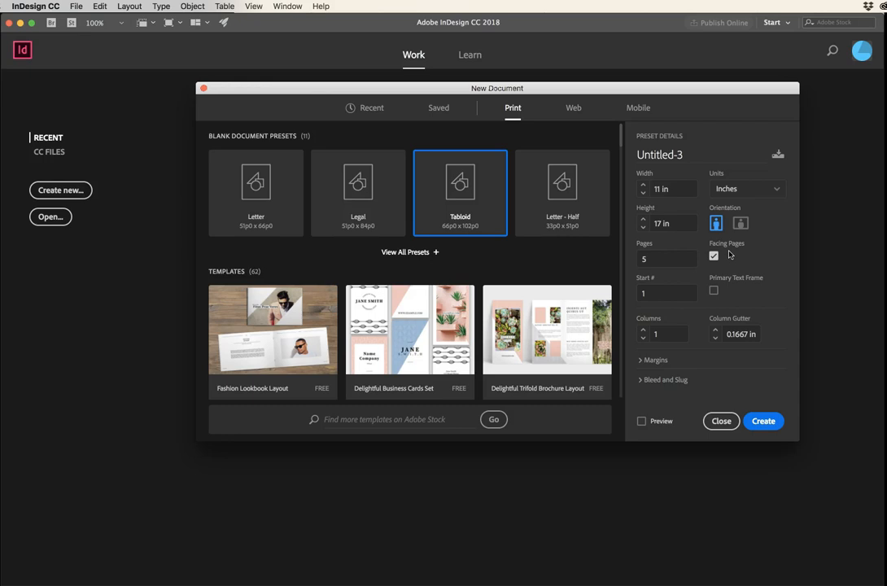
click(763, 421)
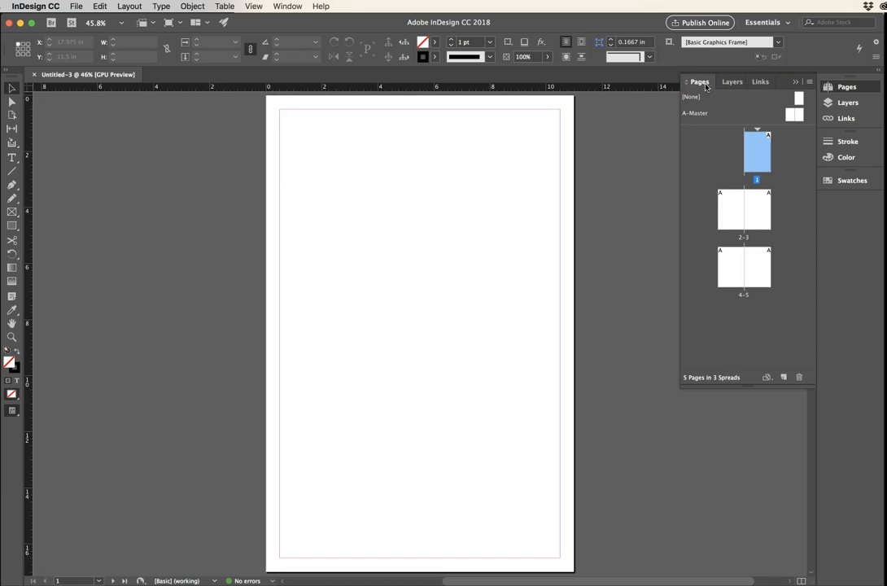
Look through the pages of spreads 2-3 and 4-5, and check the document's links and layers.
double_click(733, 206)
double_click(758, 210)
double_click(728, 274)
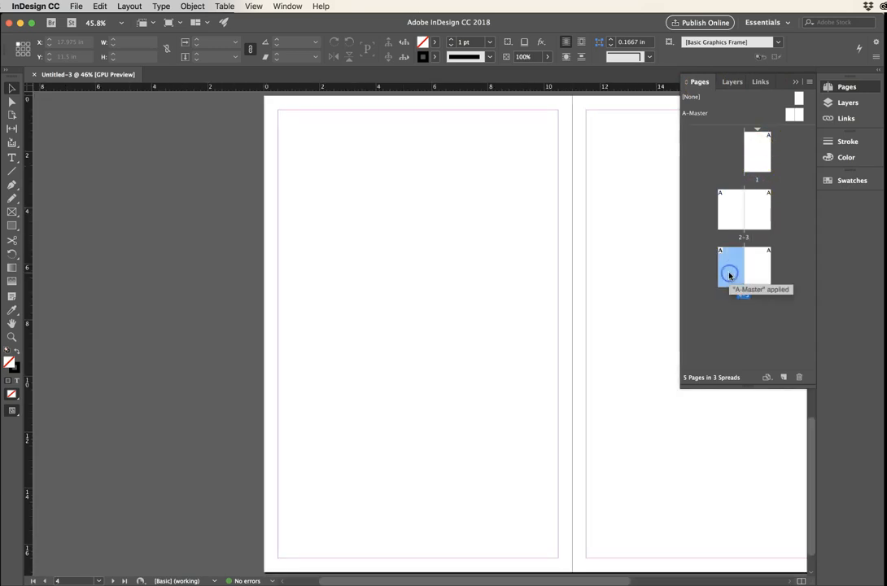
click(749, 148)
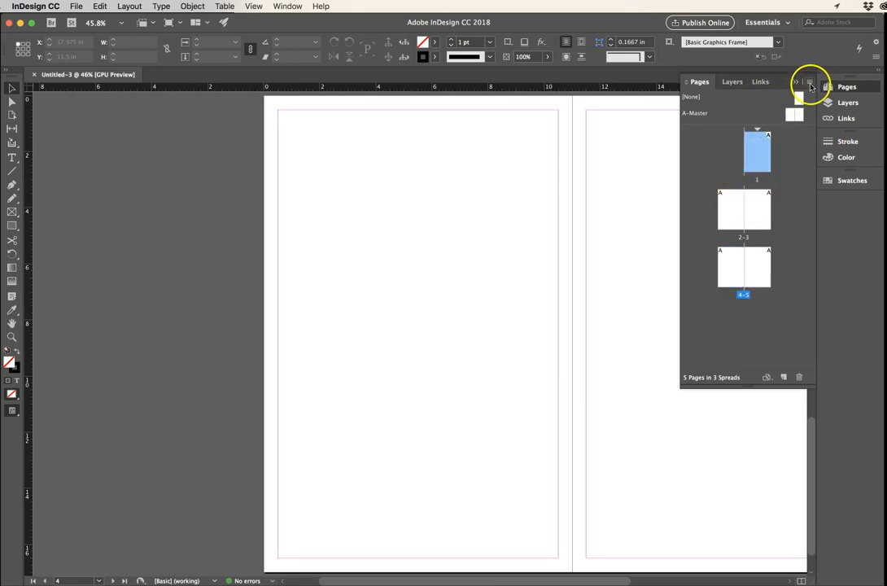
click(762, 83)
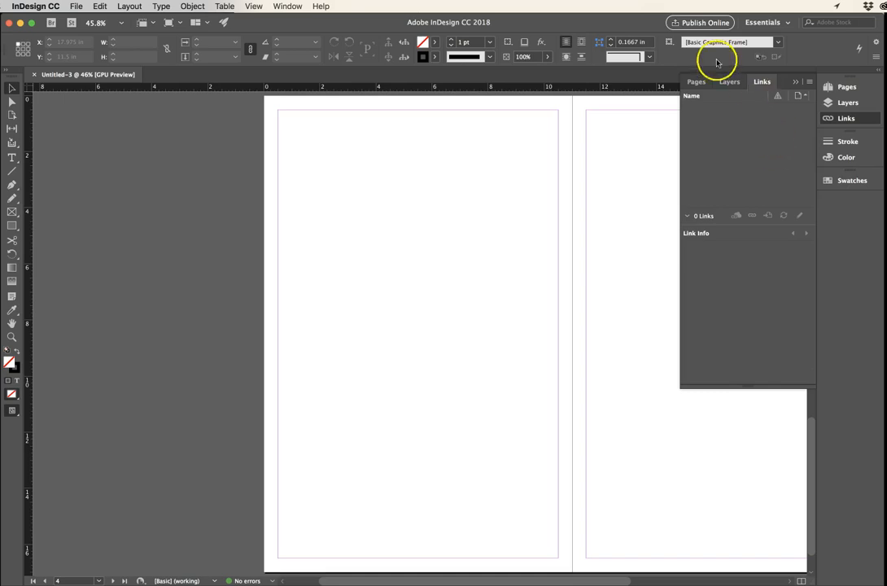
click(698, 81)
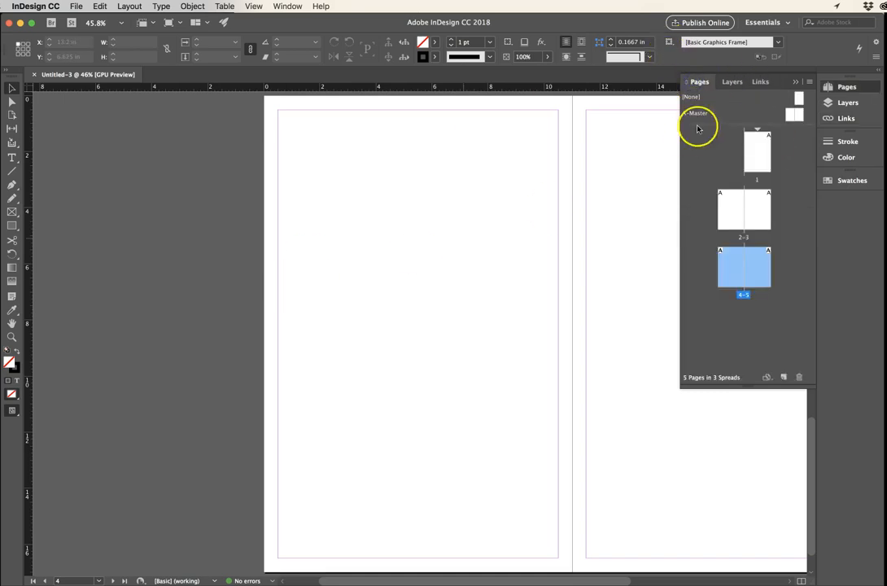
click(730, 81)
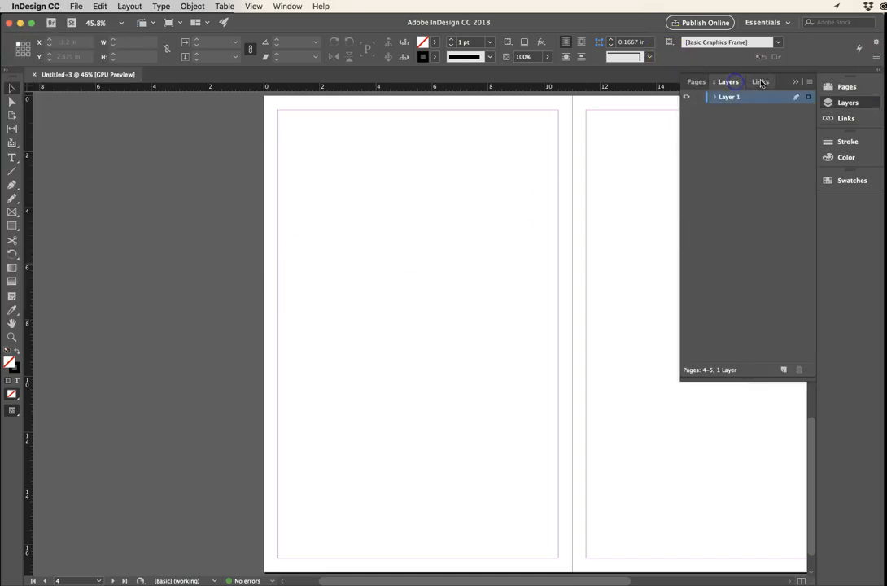
click(696, 82)
Apply A-Master to page 1 and bring that page into view.
click(754, 157)
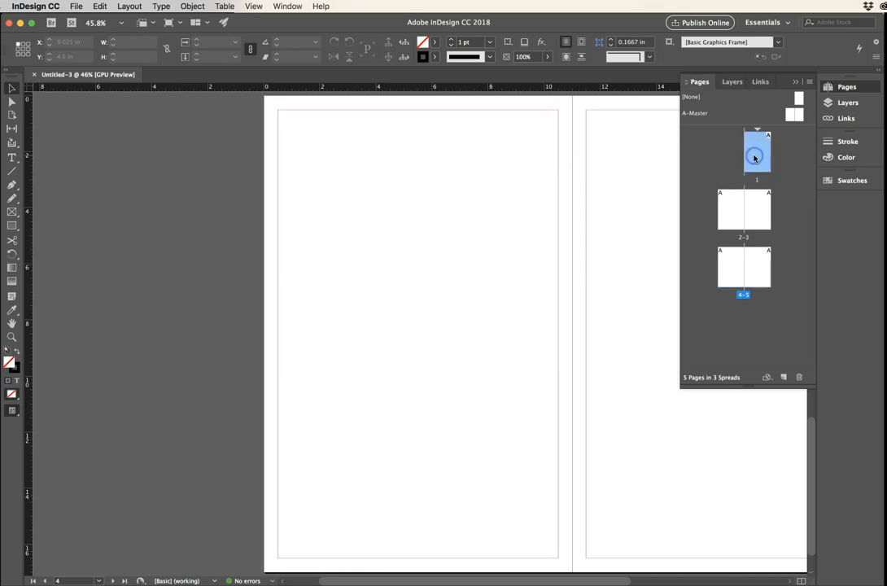
double_click(752, 157)
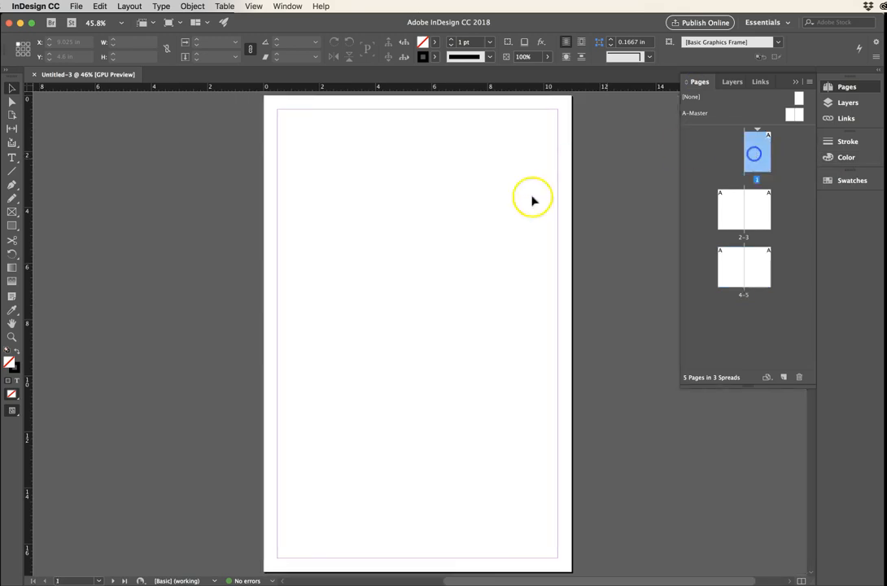
double_click(724, 212)
drag(794, 115, 750, 164)
double_click(752, 154)
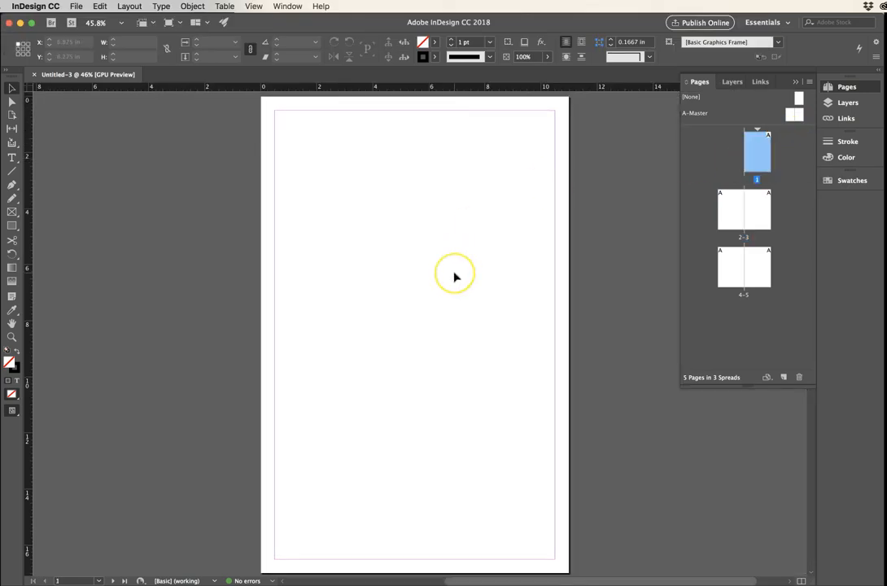
Zoom out to 12.5% to view all of the document's spreads together.
key(super+minus)
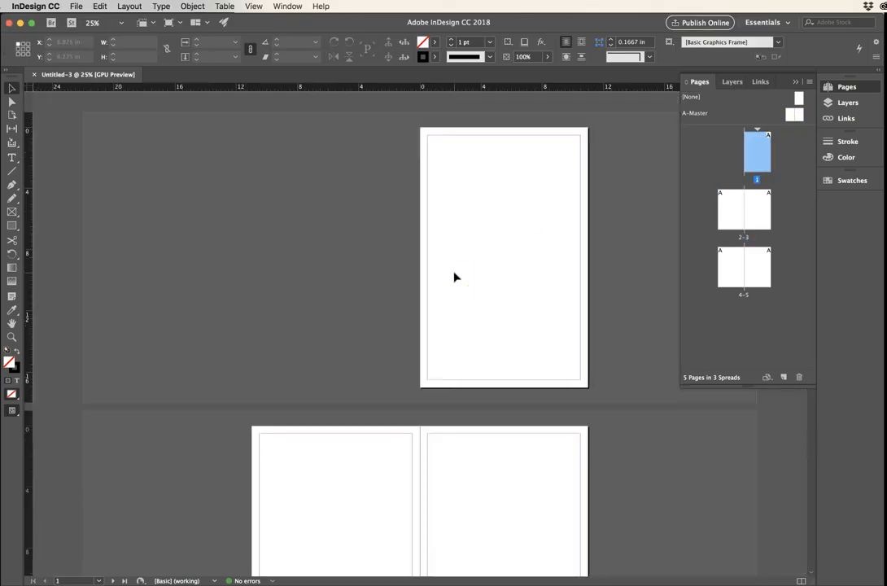
key(super+equal)
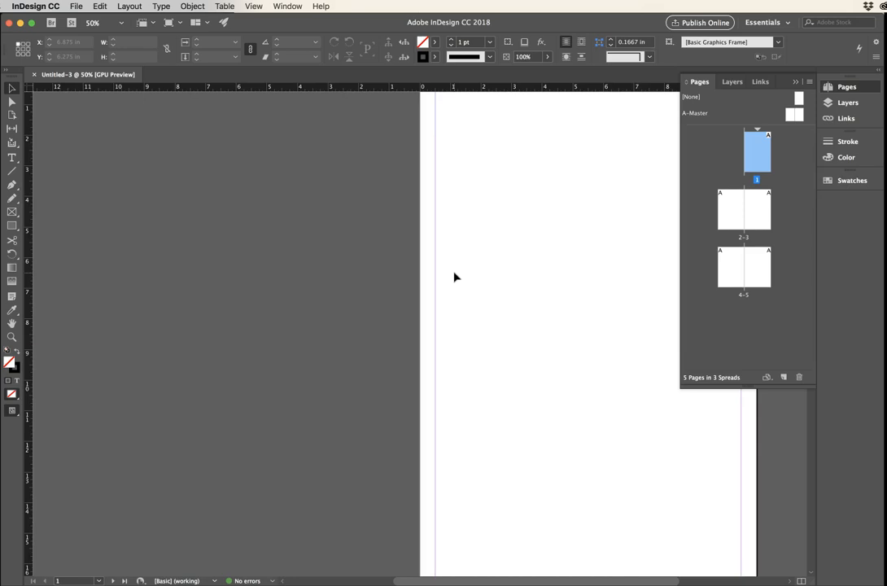
key(super+minus)
key(super+minus)
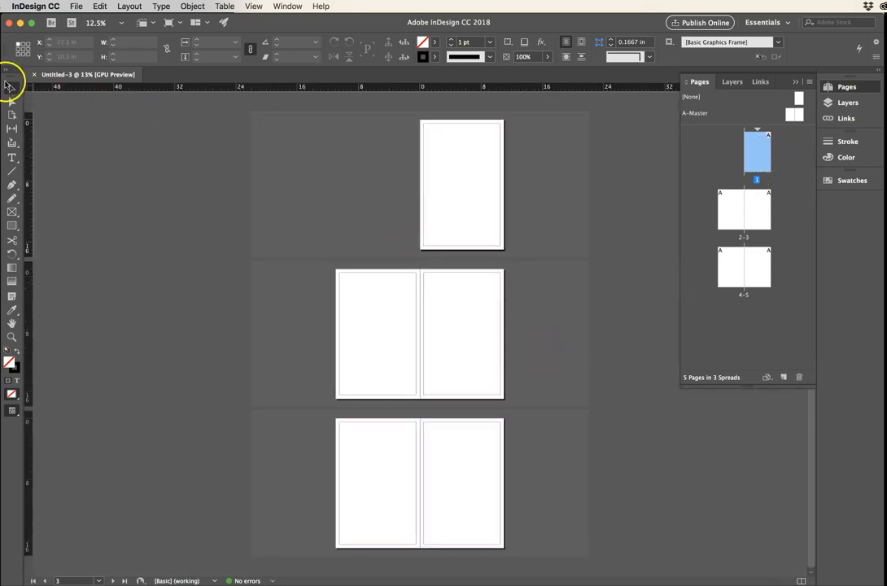
Detach the toolbox and float it over the pasteboard beside the spreads.
drag(8, 76, 102, 91)
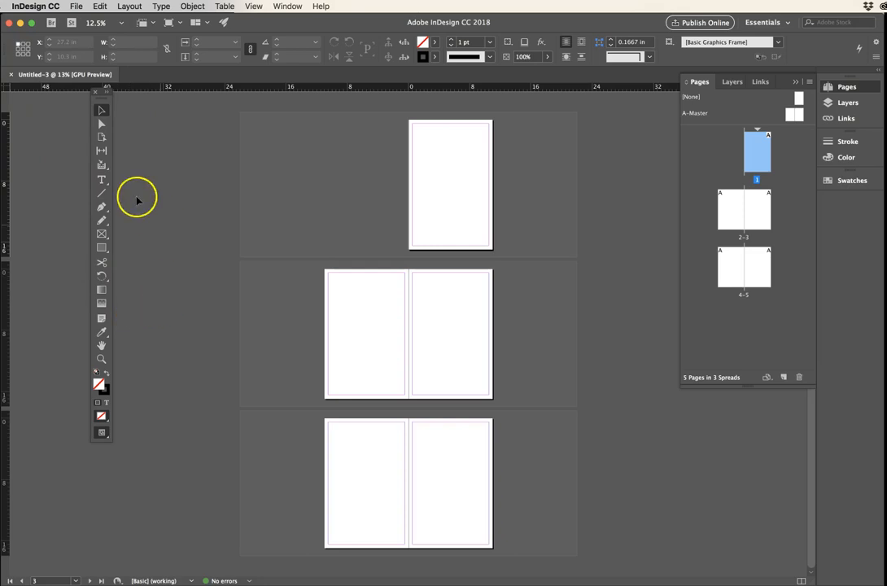
click(101, 154)
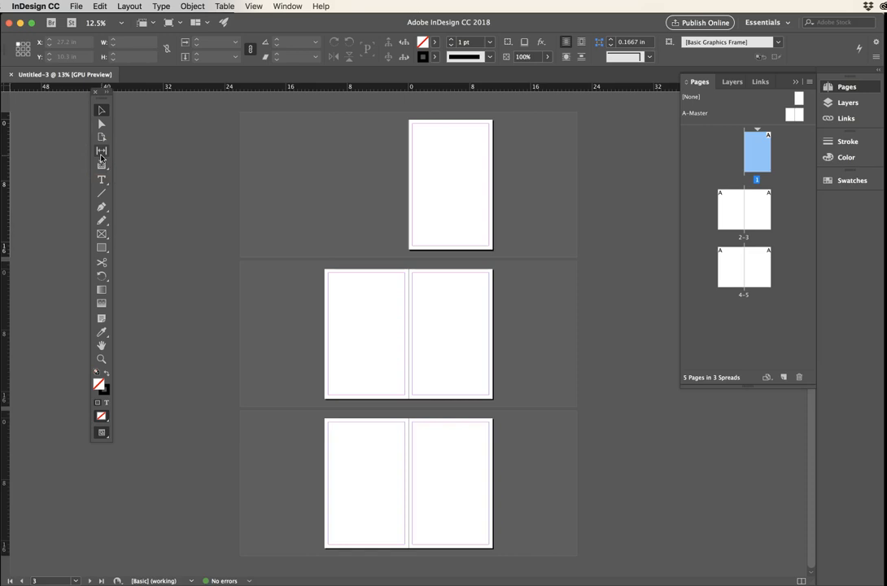
click(97, 167)
click(103, 178)
click(101, 188)
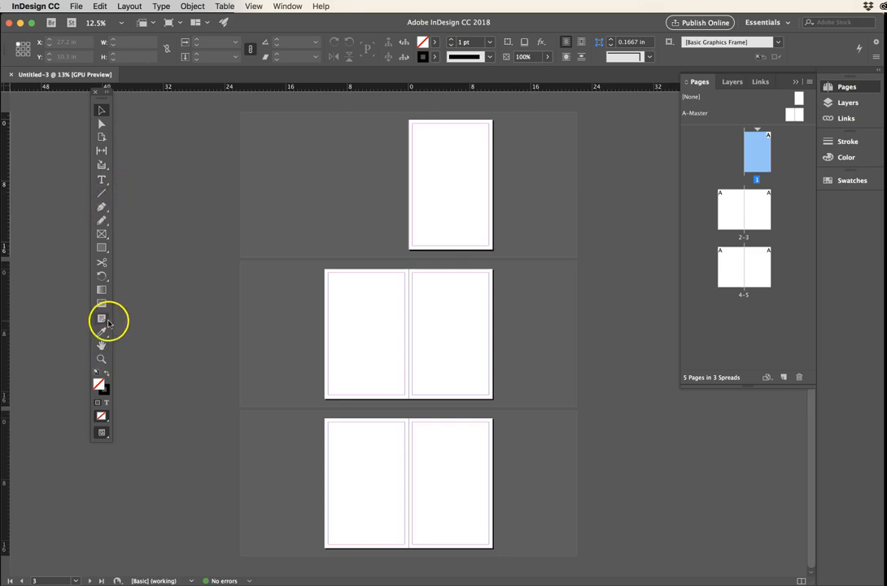
Activate the Rectangle Frame tool, and hide and restore the floating toolbox and page list.
click(101, 235)
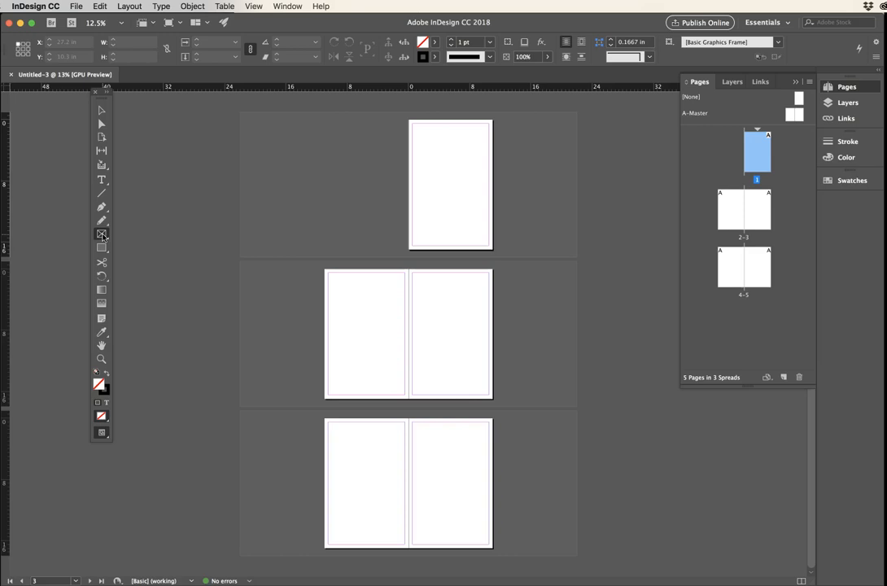
key(Tab)
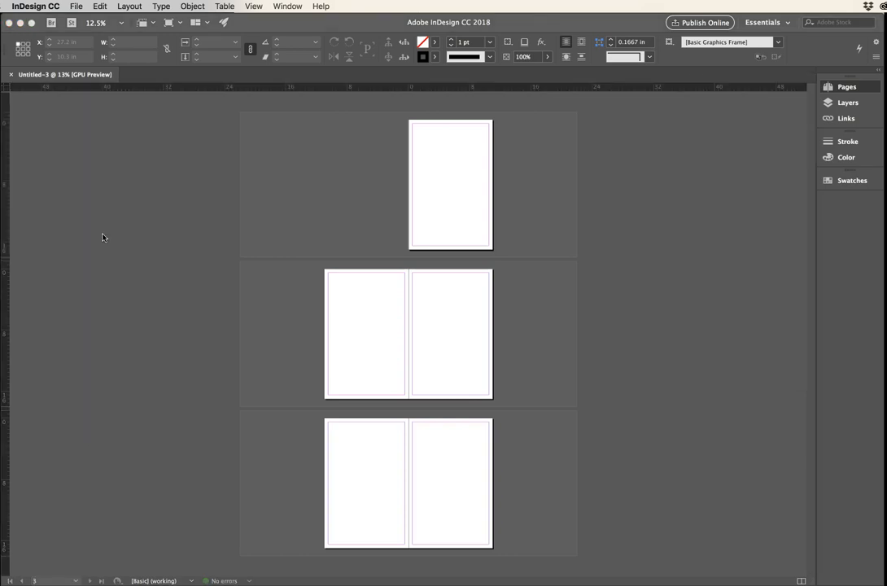
key(Tab)
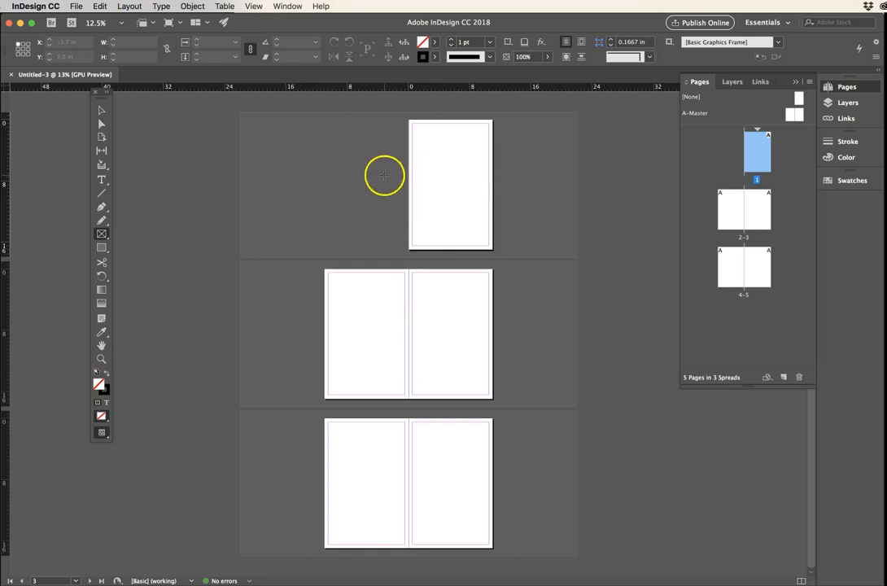
Place adult-beautiful-cute-1496286.jpg on the page 1 spread at X -15.5 in, Y 0 in, about 47.5 × 67.7 in, and deselect it.
click(75, 8)
click(90, 140)
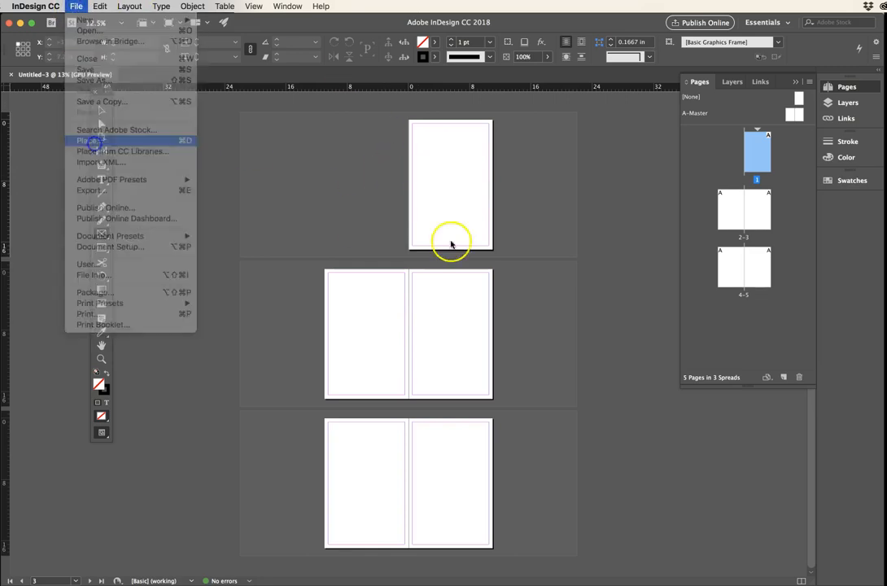
click(540, 167)
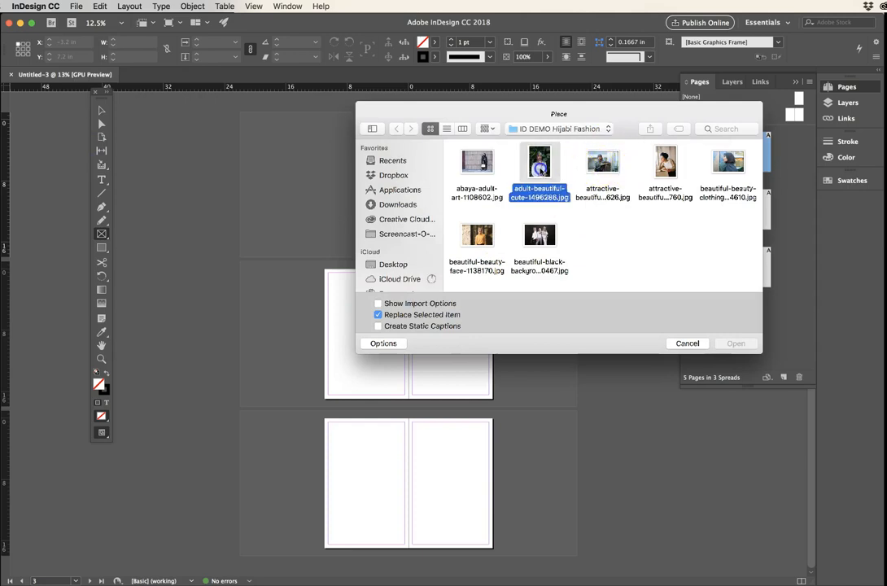
click(740, 345)
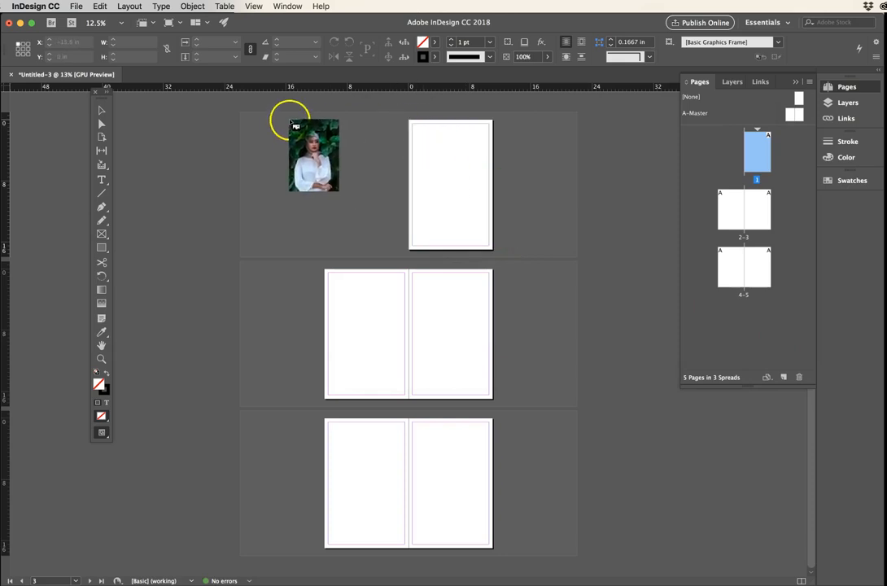
drag(290, 121, 653, 379)
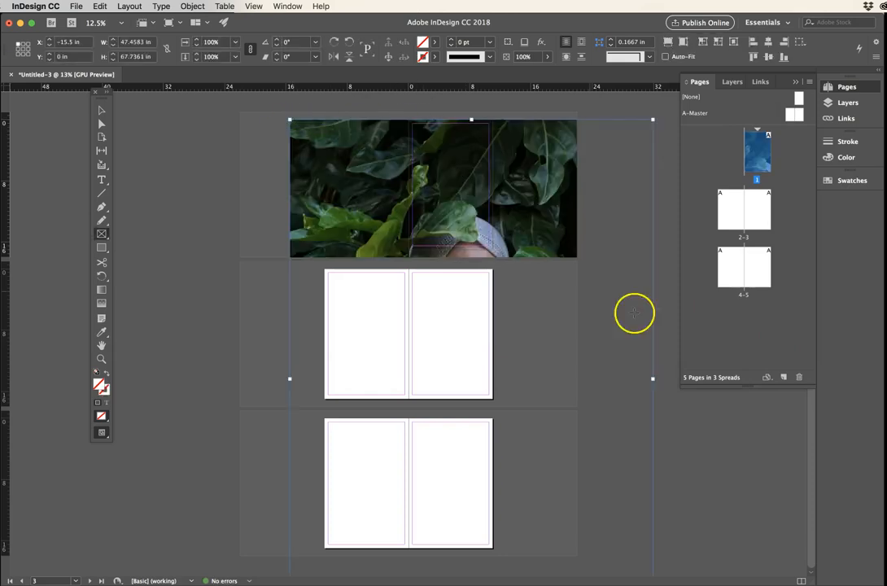
click(755, 486)
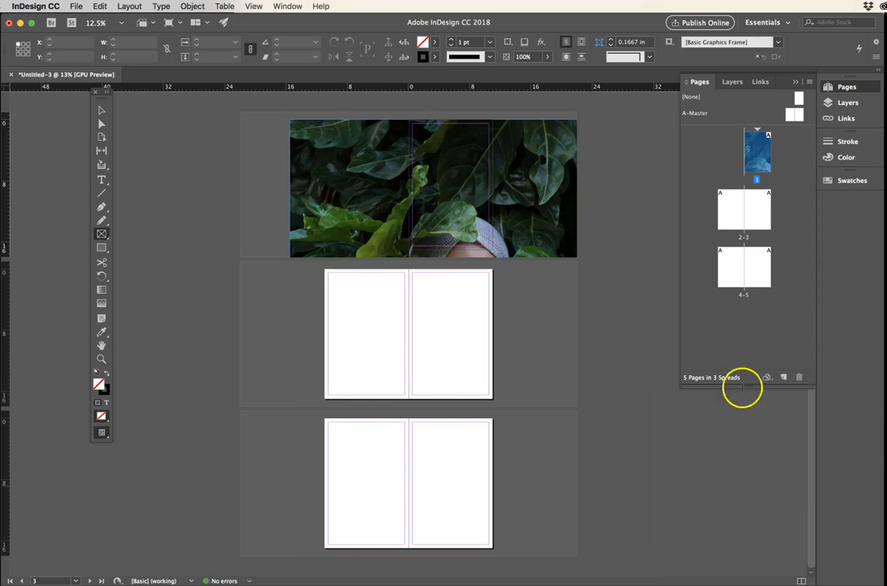
Shift the photo inside its oversized frame on page 1 to an offset of about X -4.2 in, Y -0.92 in.
click(101, 110)
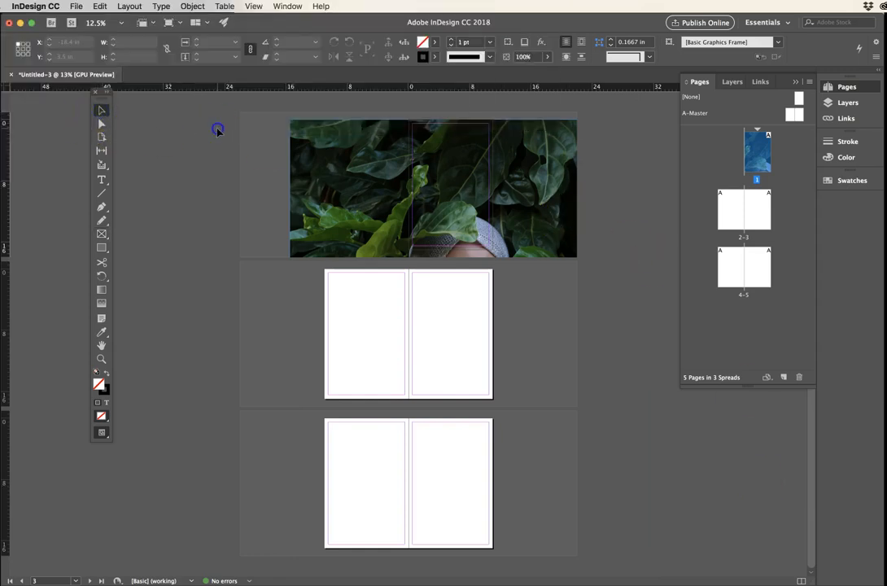
click(470, 233)
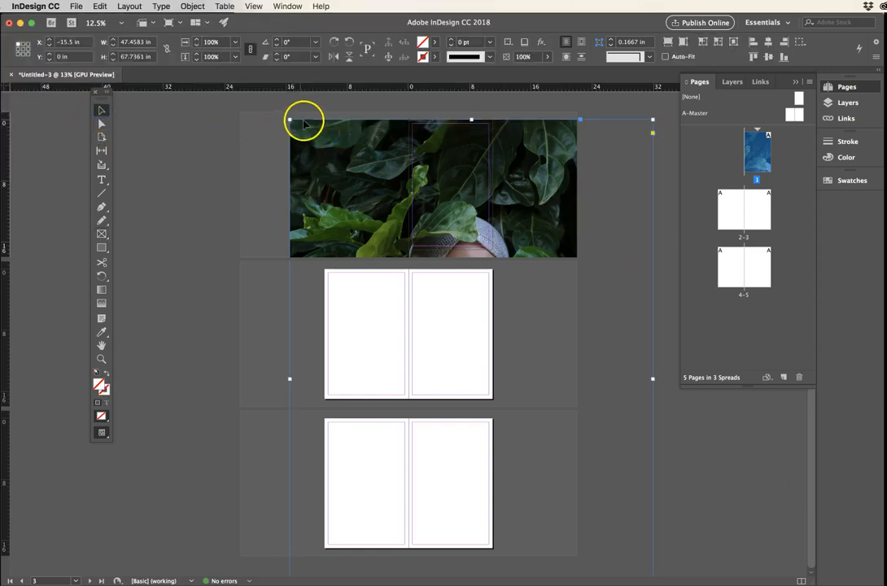
double_click(538, 180)
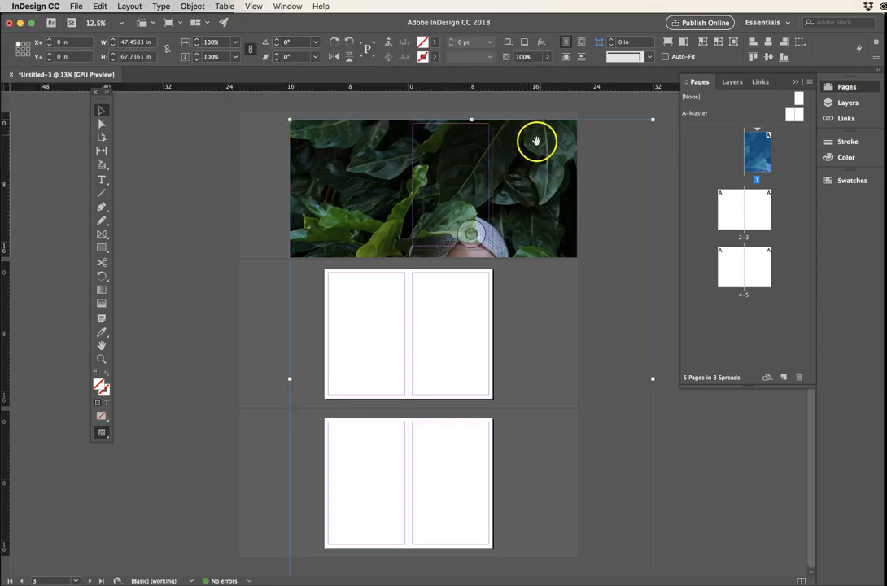
click(537, 143)
mouse_move(551, 143)
mouse_down()
mouse_move(557, 146)
mouse_move(515, 142)
mouse_move(529, 150)
mouse_move(502, 158)
mouse_move(557, 162)
mouse_up()
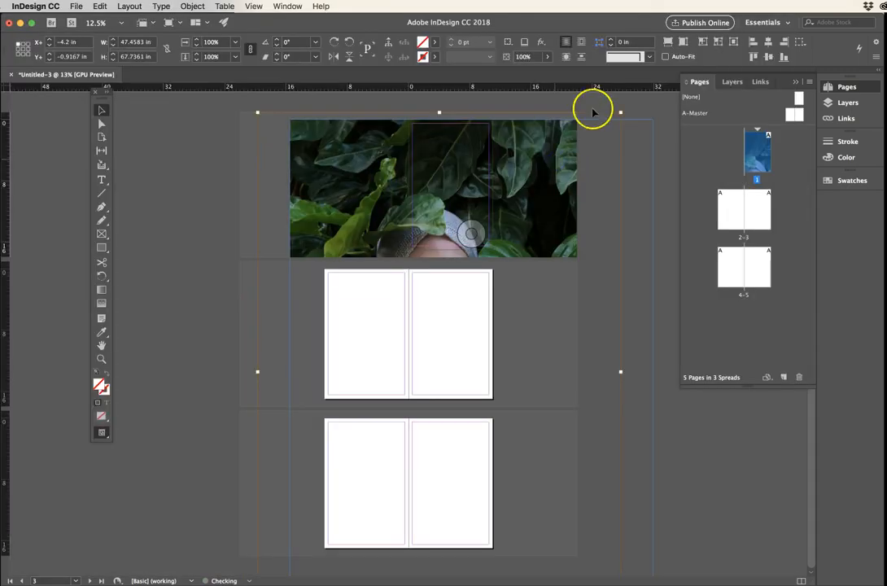
click(572, 101)
Delete the oversized photo and its frame from the page 1 spread, leaving nothing selected.
click(556, 162)
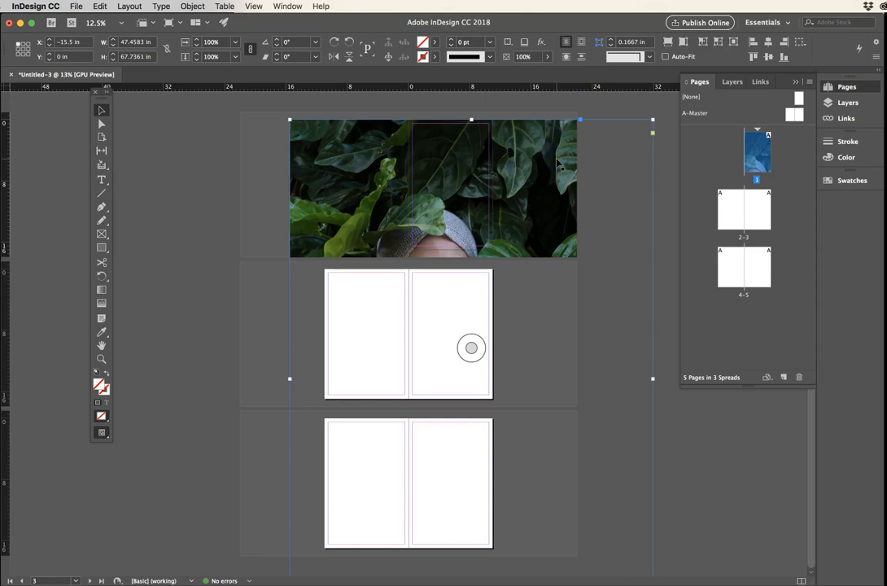
key(Delete)
click(321, 152)
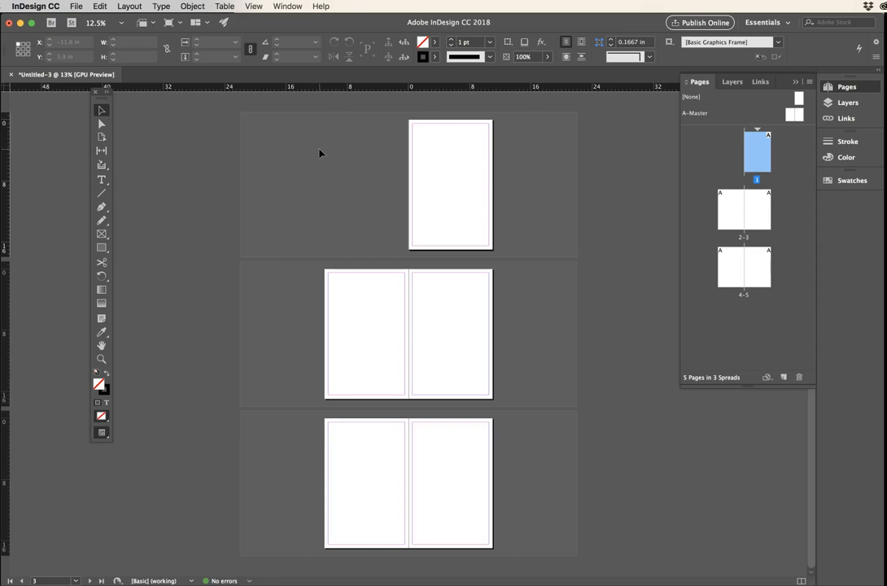
Place adult-beautiful-cute-1496286.jpg on page 1 from the margin corner at X 0.5 in, Y 0.5 in, about 11.4 × 16.3 in.
click(102, 233)
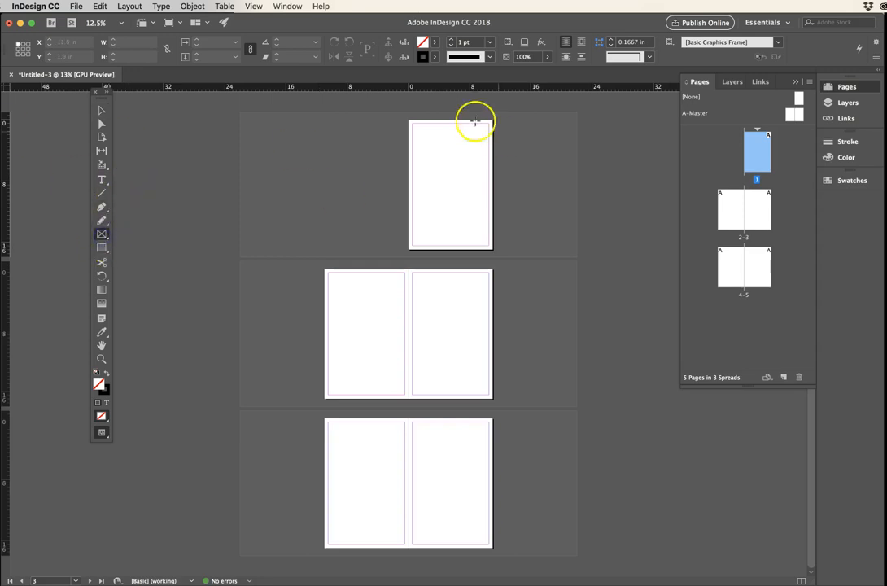
click(75, 6)
click(96, 140)
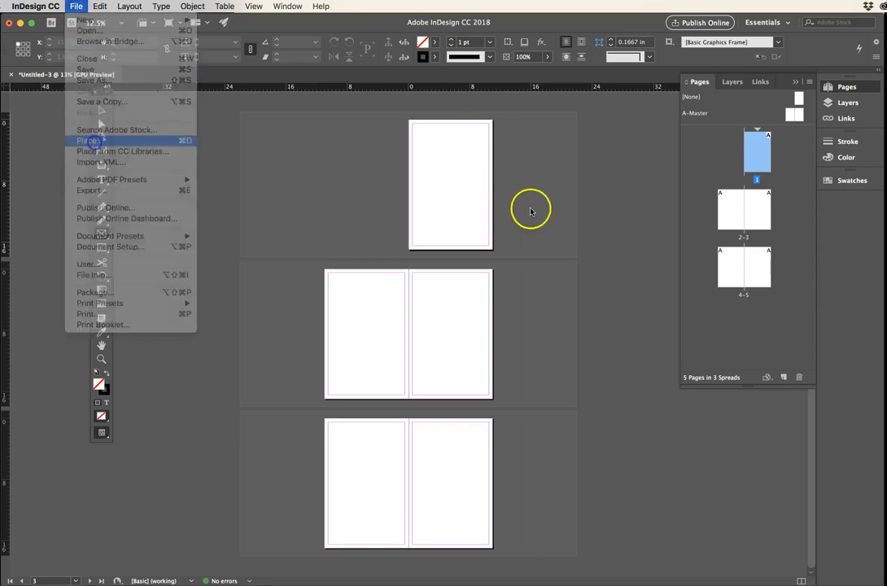
click(537, 163)
click(743, 341)
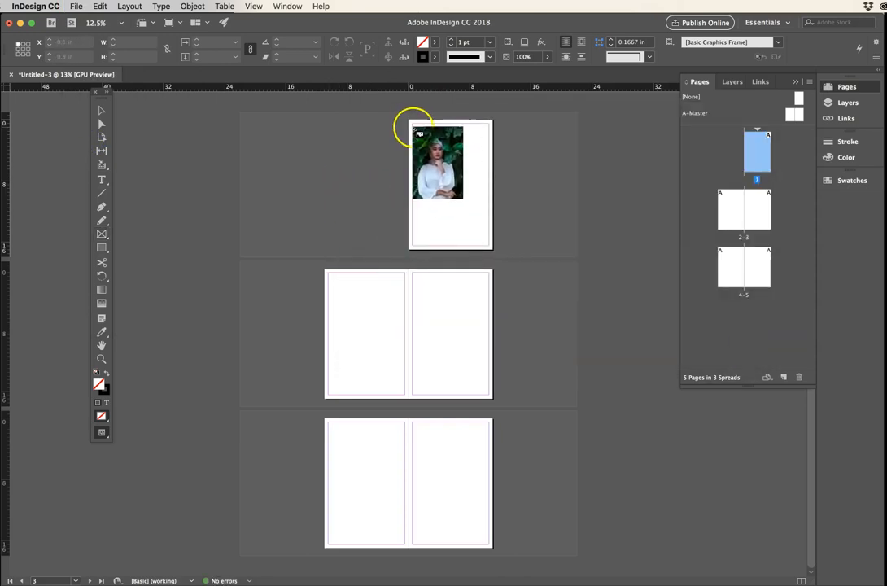
drag(413, 124, 491, 246)
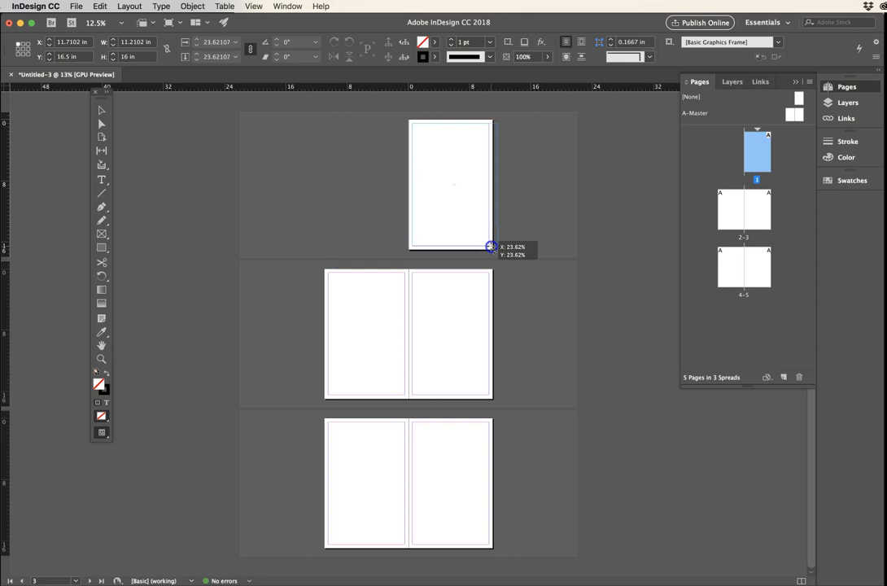
mouse_move(491, 247)
mouse_down()
mouse_move(454, 244)
mouse_move(504, 247)
mouse_up()
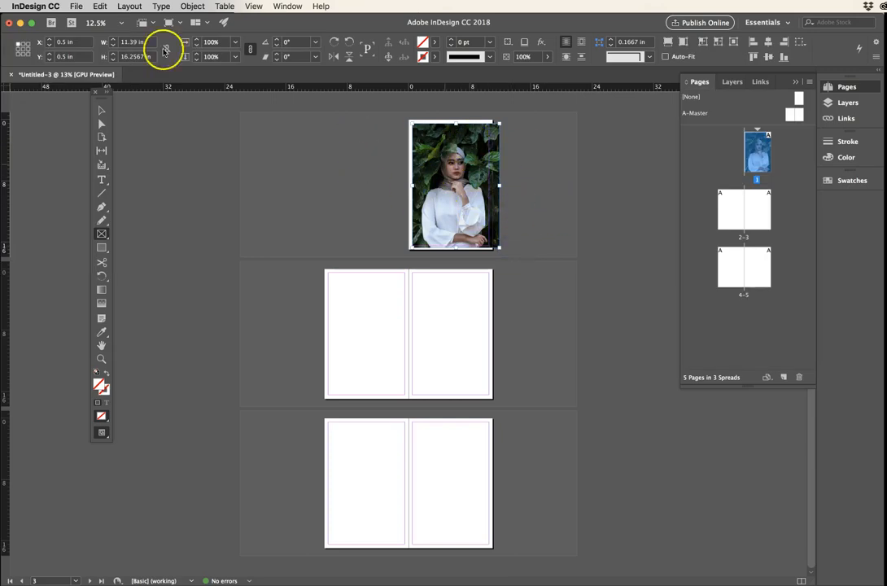
Crop the right side of the page 1 photo frame to the page margin, making the frame 10 in wide.
click(101, 110)
double_click(436, 142)
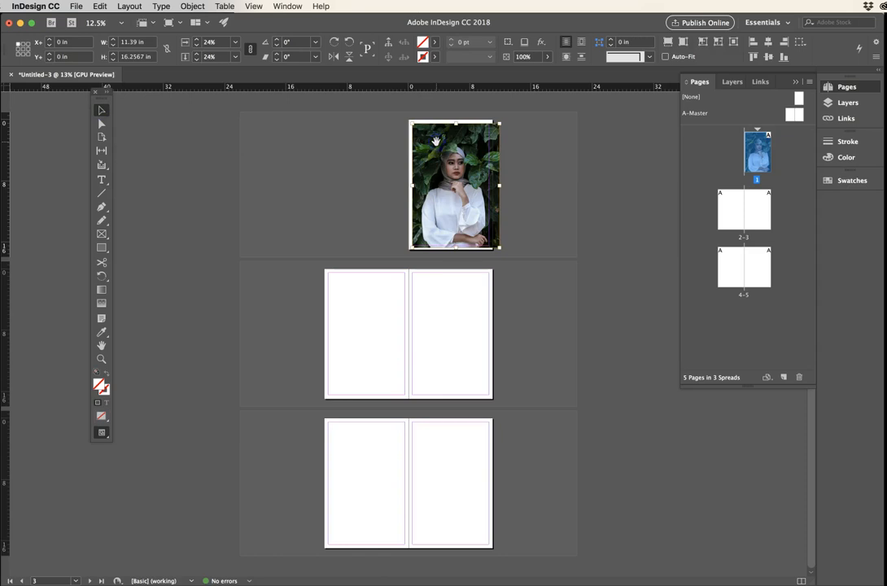
key(super+equal)
key(super+equal)
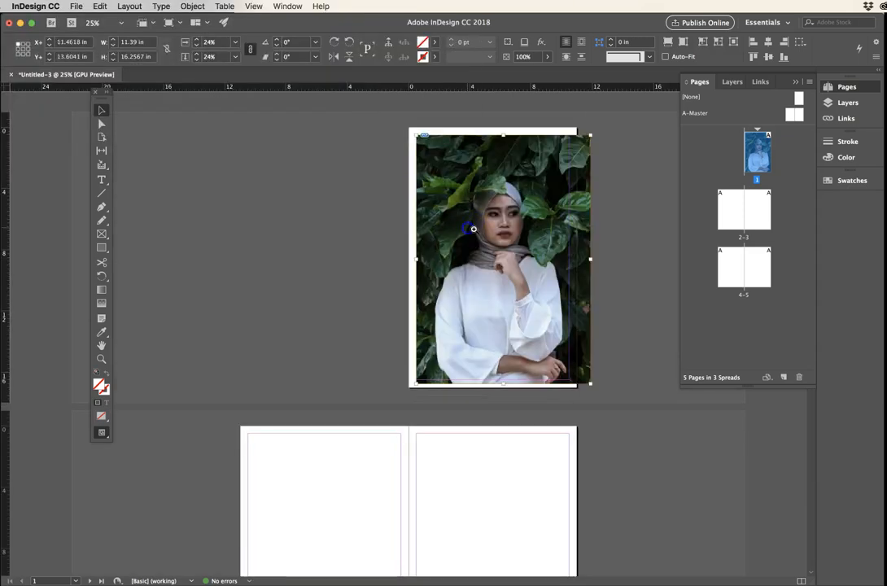
scroll(503, 243, right, 4)
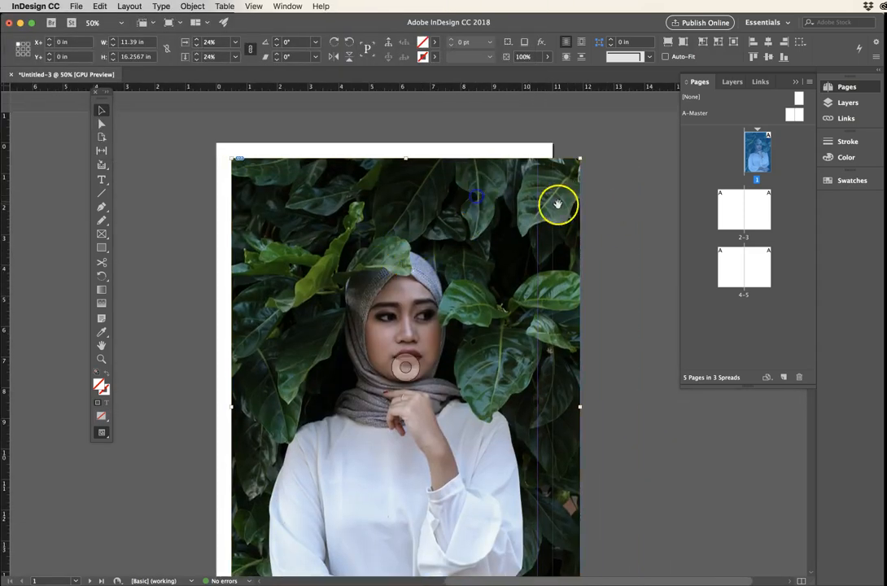
scroll(466, 307, down, 2)
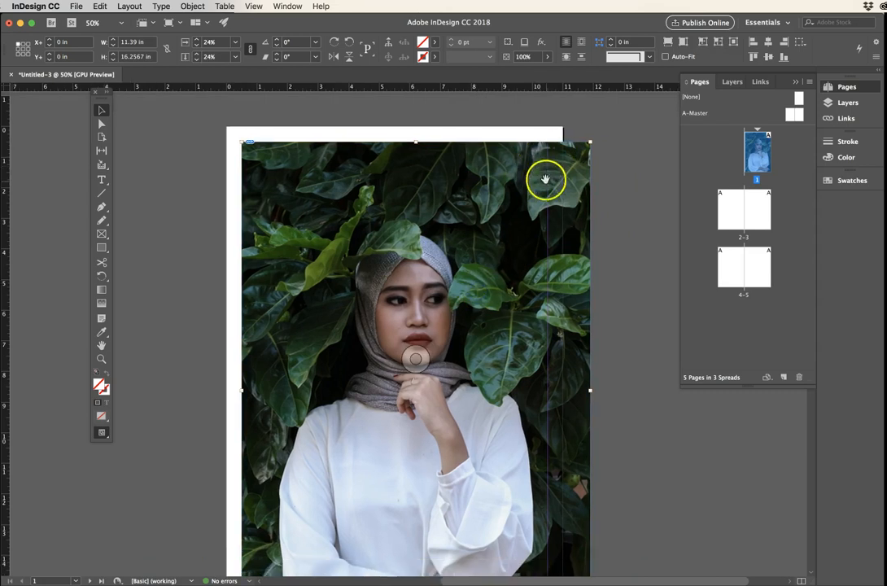
click(415, 358)
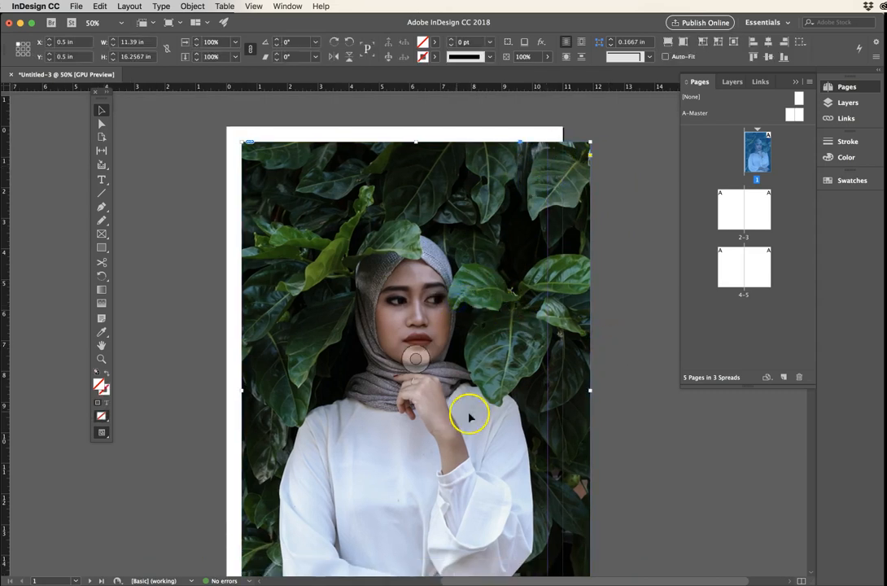
drag(590, 390, 547, 391)
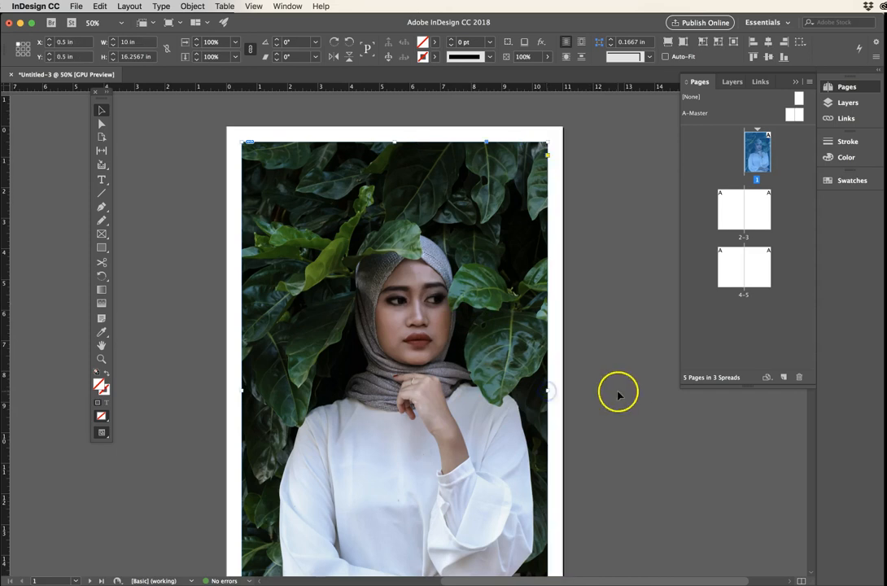
click(618, 392)
Crop the bottom of the page 1 photo frame to the lower margin, making it 16 in high, and deselect it.
drag(462, 404, 505, 333)
alt+super+click(466, 369)
click(508, 374)
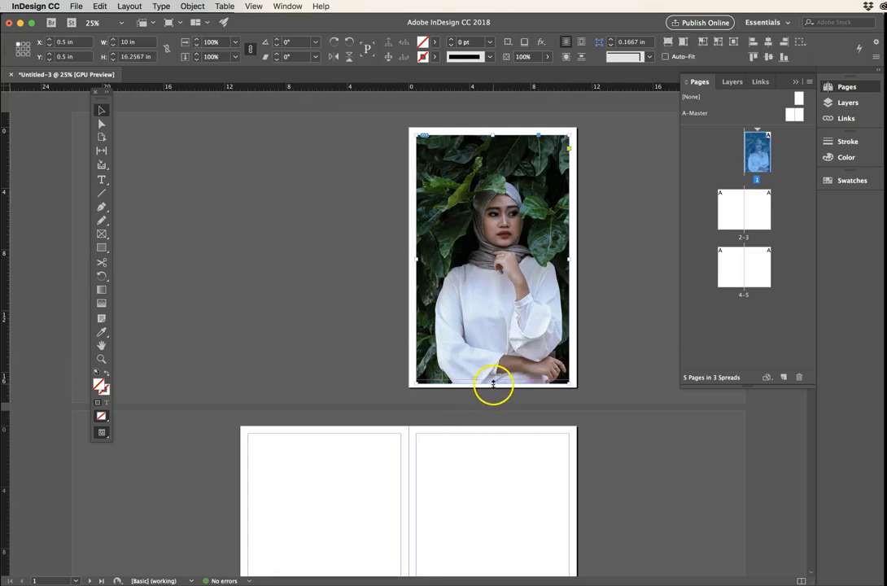
click(596, 333)
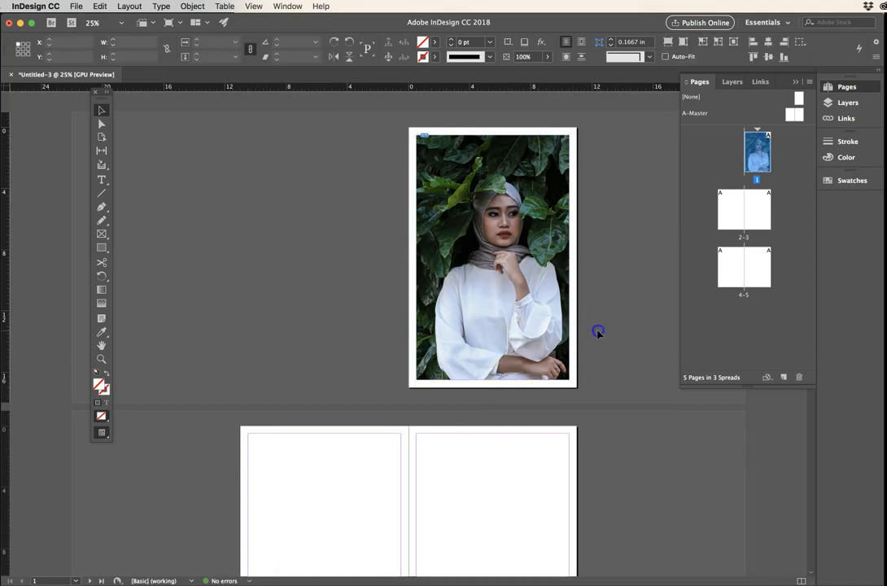
Try to enlarge the photo inside its page 1 frame to about 13.6 × 18.4 in.
click(515, 332)
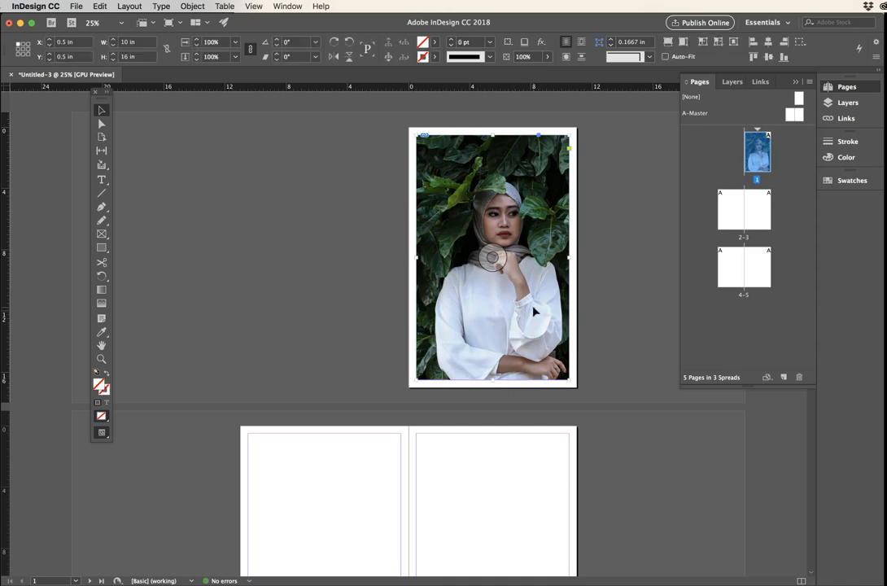
double_click(534, 311)
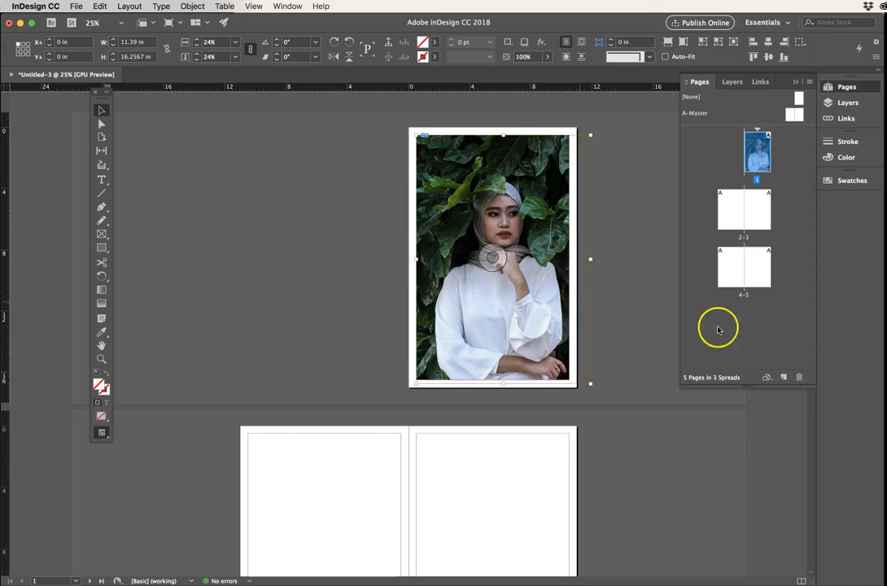
drag(590, 383, 624, 417)
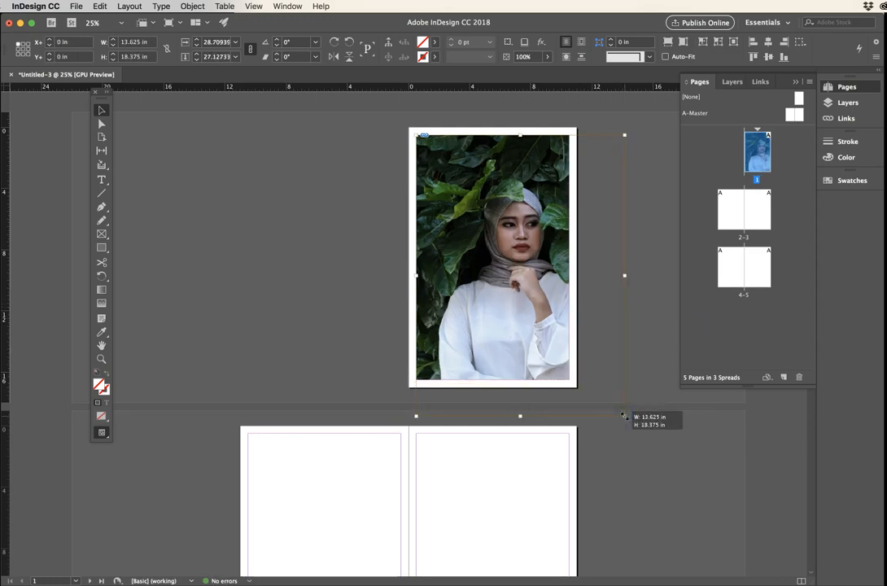
click(620, 325)
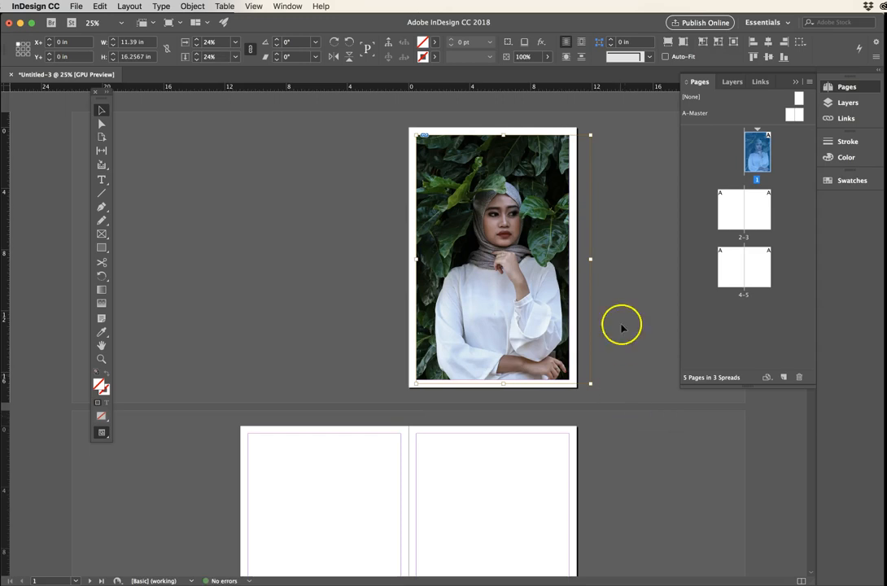
Lower the opacity of the page 1 photo frame to 49%.
click(541, 332)
drag(545, 336, 491, 232)
drag(505, 105, 489, 287)
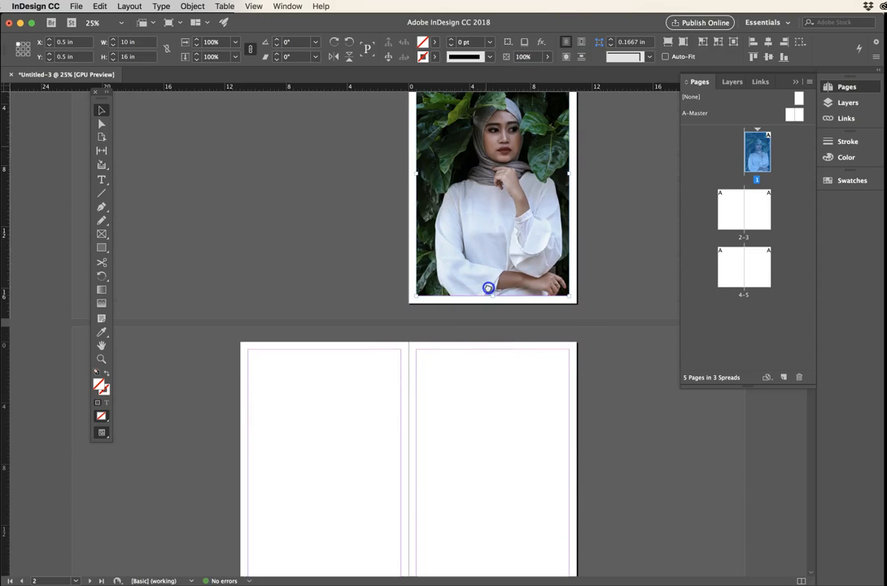
click(549, 59)
click(519, 71)
click(632, 147)
drag(481, 202, 535, 233)
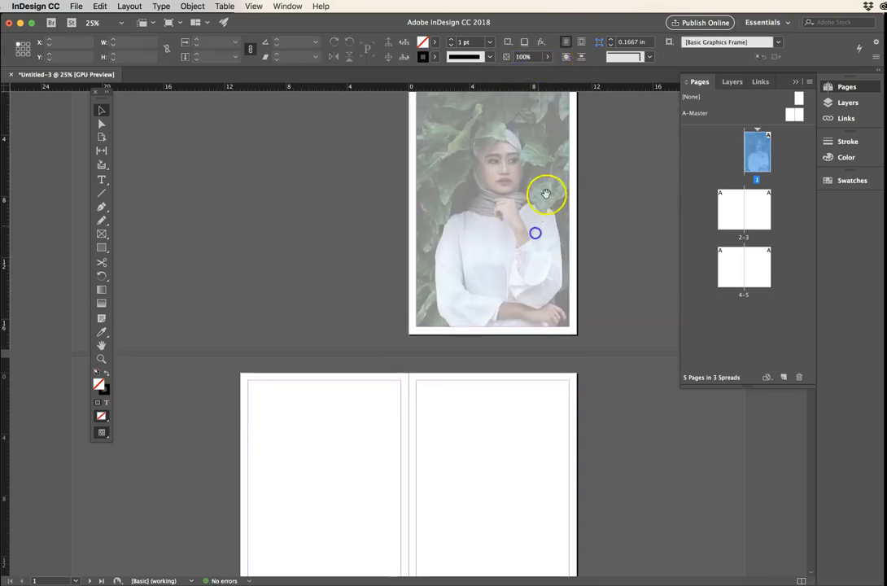
drag(486, 206, 490, 243)
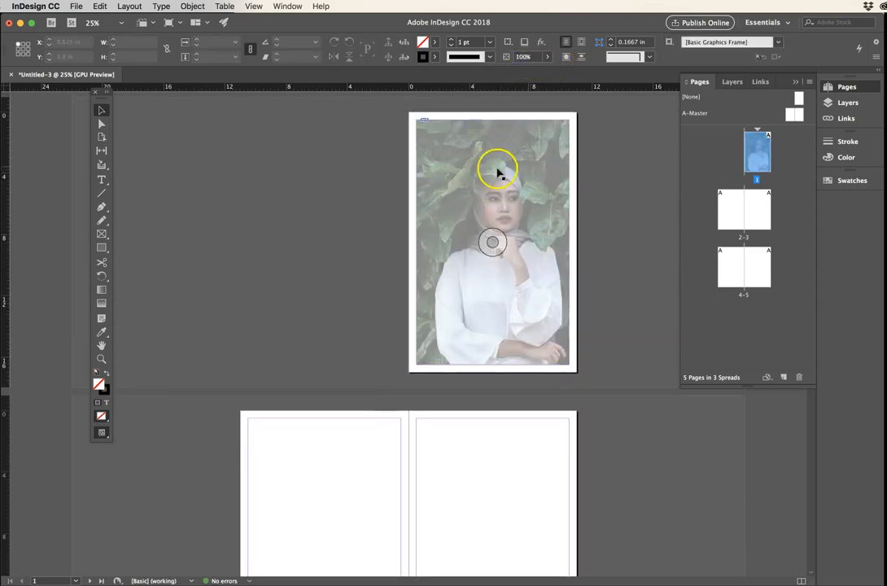
click(438, 218)
click(323, 249)
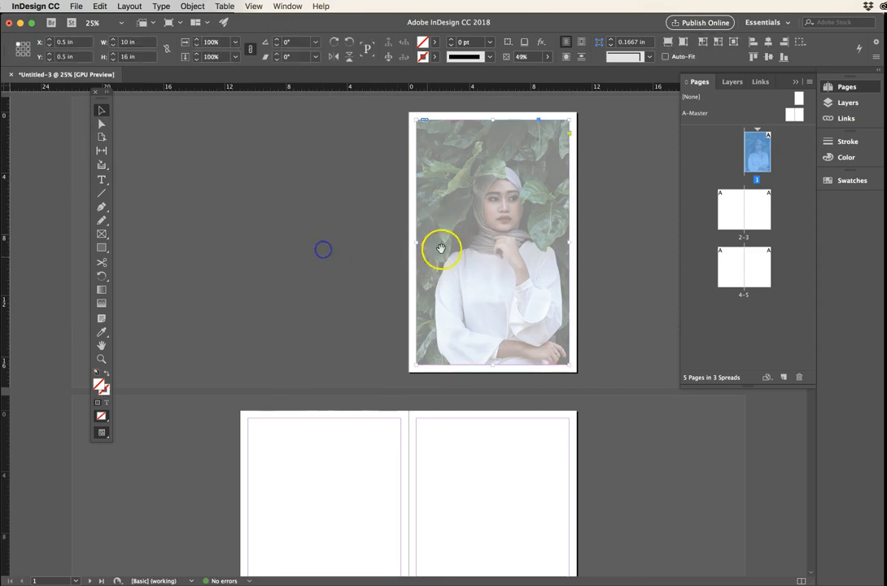
Load abaya-adult-art-1108602.jpg, the attractive-beautiful photo ending in 626, beautiful-beauty-face-1138170.jpg and the beautiful-black-background photo for placement on the pages 2-3 spread.
scroll(440, 249, down, 5)
click(422, 294)
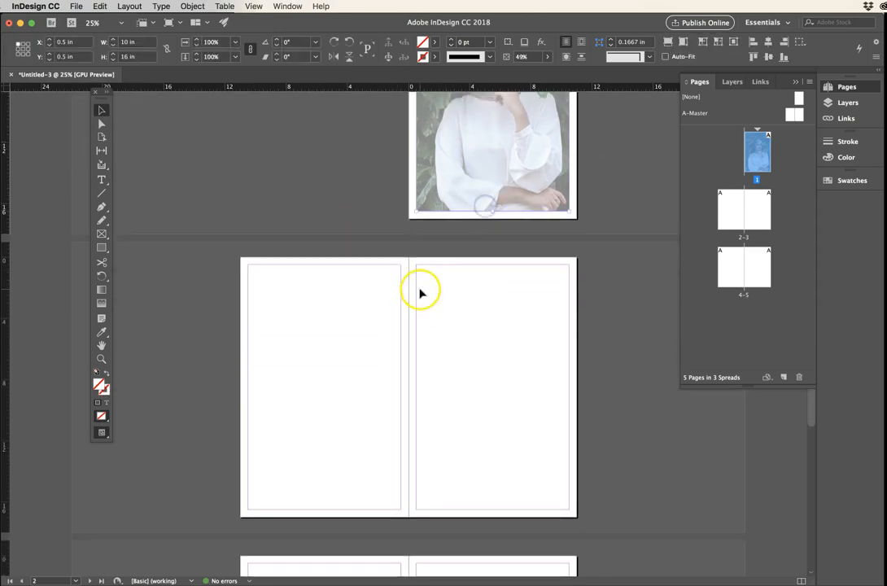
click(348, 292)
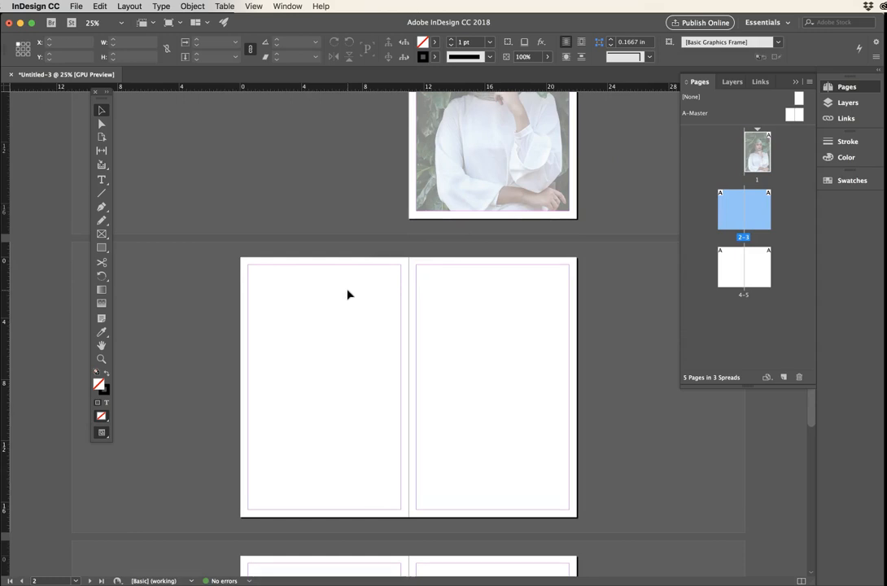
click(288, 316)
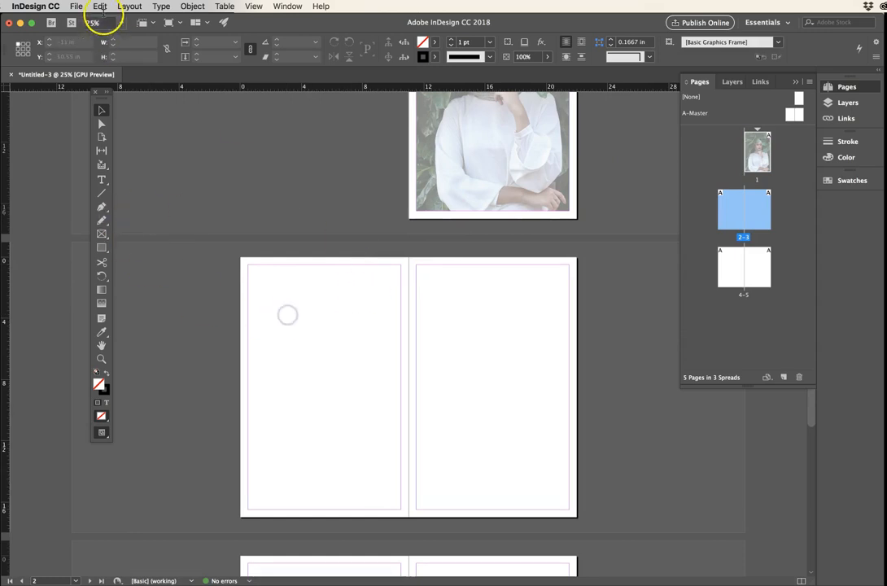
click(76, 6)
click(95, 143)
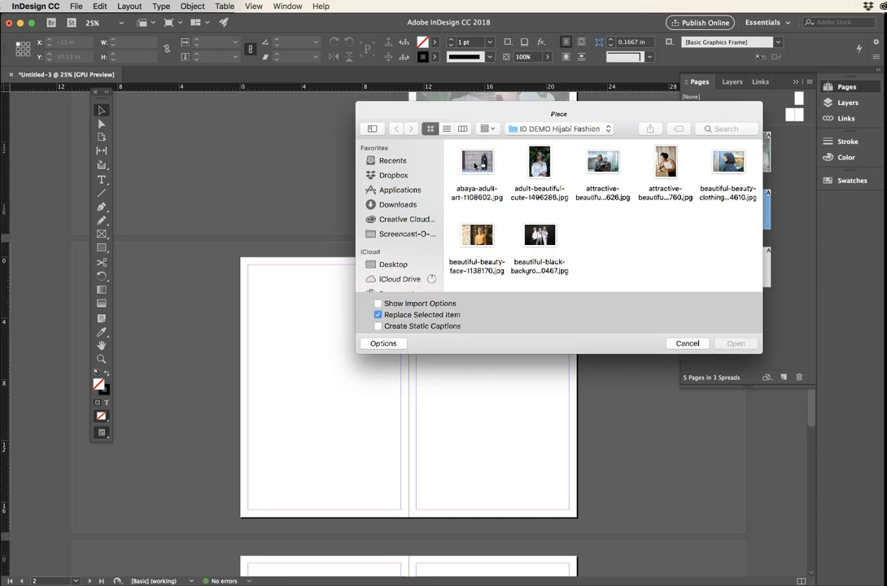
click(475, 165)
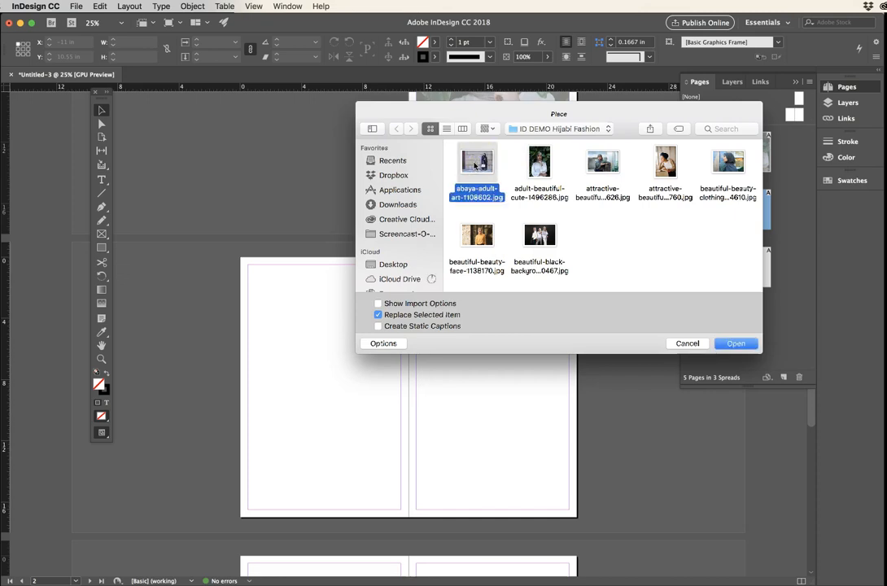
super+click(602, 161)
super+click(472, 237)
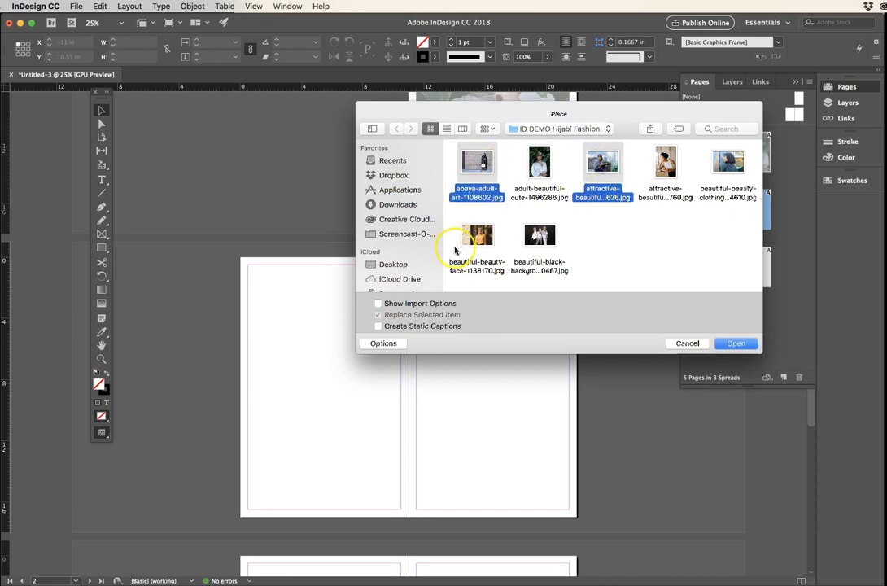
super+click(540, 238)
click(745, 344)
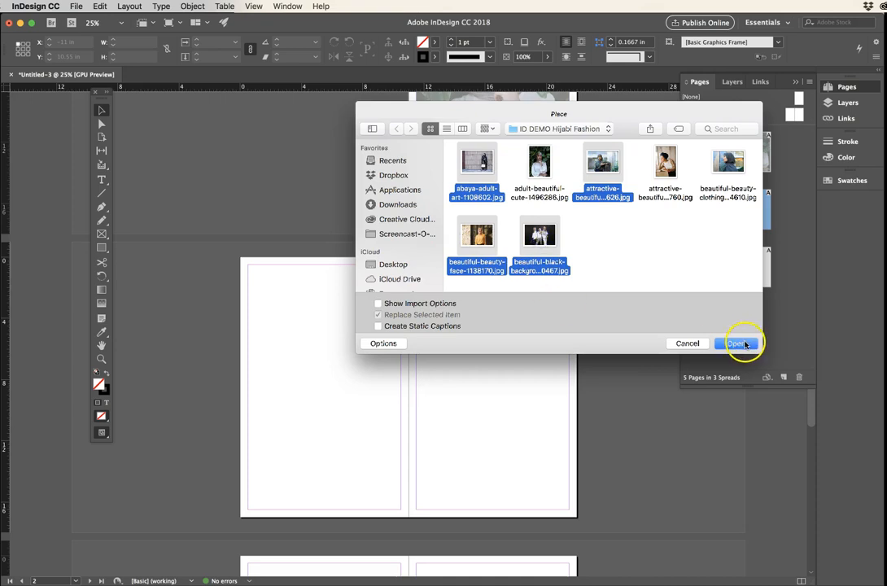
click(730, 343)
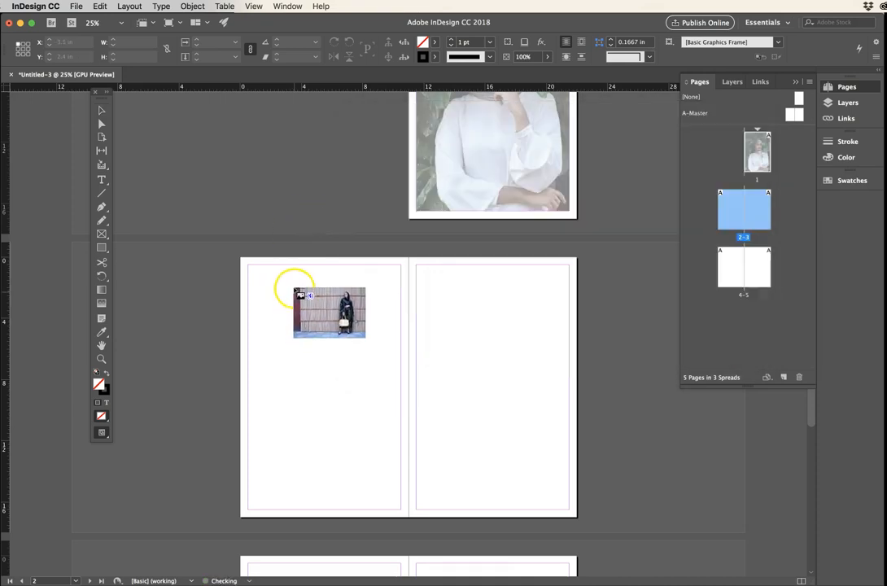
Place the four loaded photos one by one in a two-by-two arrangement on page 2 and leave them deselected.
drag(248, 302, 313, 341)
click(316, 302)
drag(316, 303, 383, 346)
drag(249, 361, 312, 396)
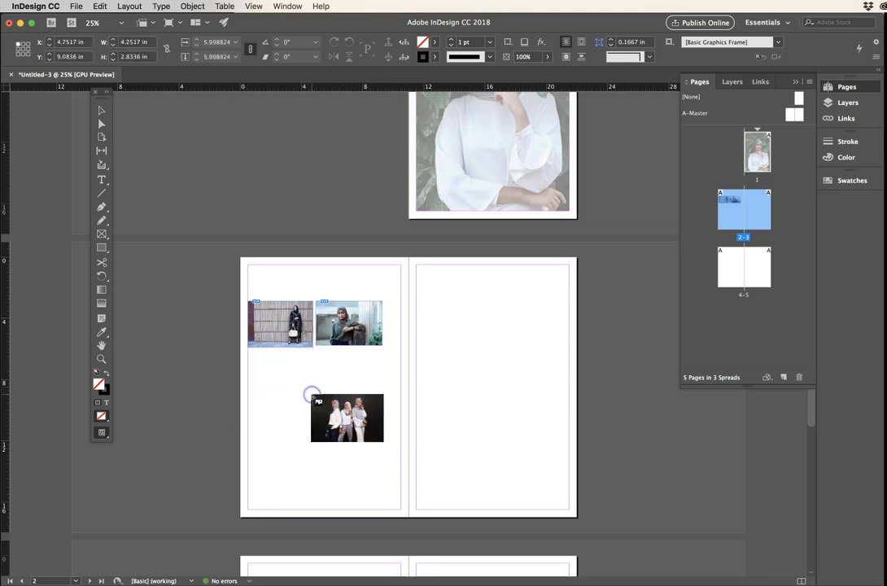
drag(316, 351, 388, 398)
click(101, 122)
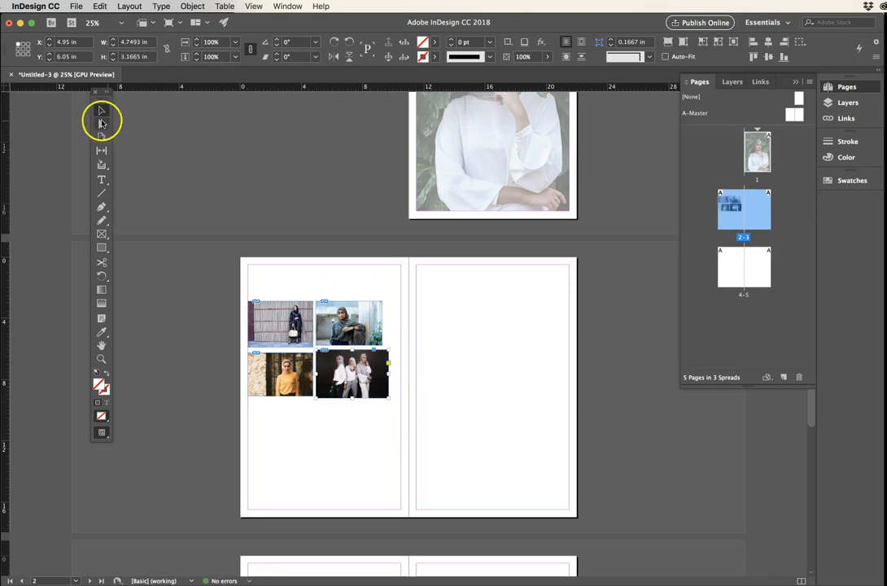
click(205, 155)
click(310, 274)
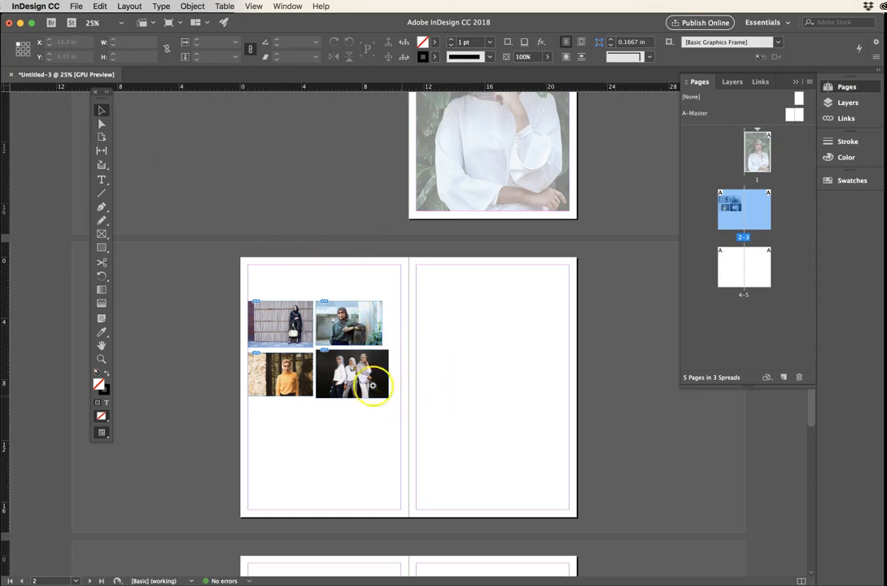
Move the black-background group photo down to Y 6.25 in, level with the top of the yellow-sweater photo.
key(super+equal)
key(super+equal)
click(339, 268)
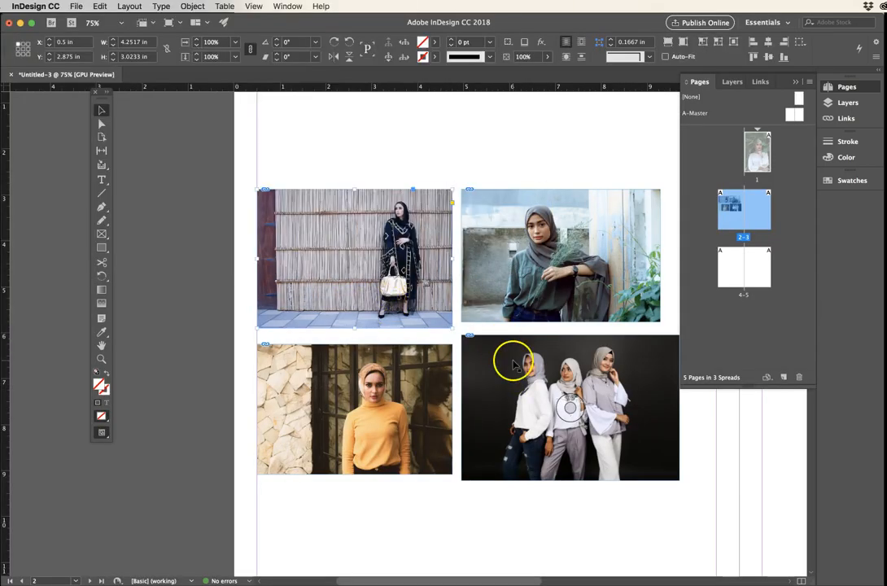
drag(482, 346, 482, 357)
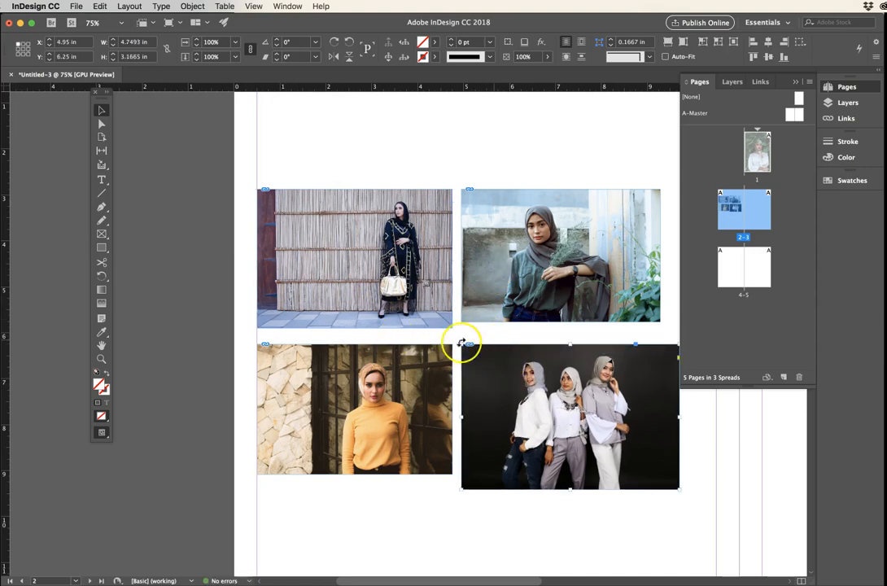
click(471, 160)
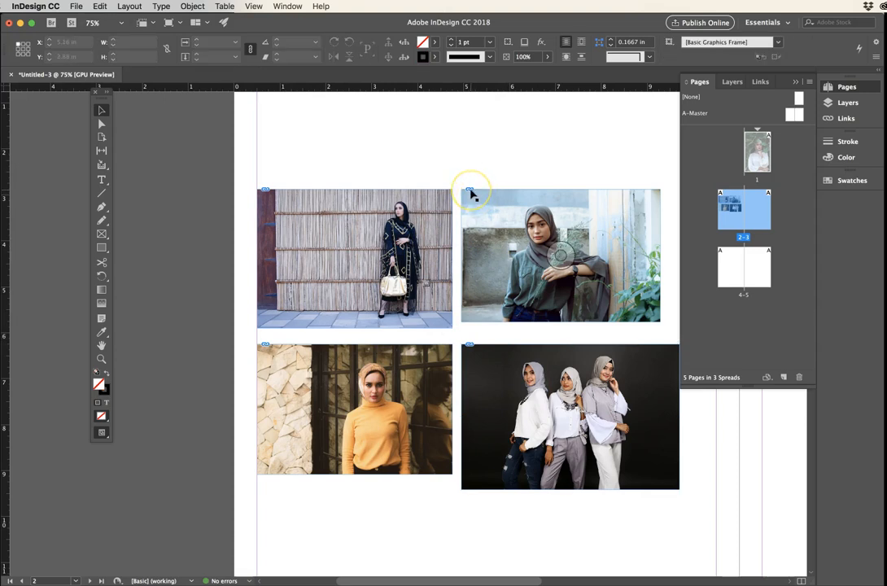
click(539, 195)
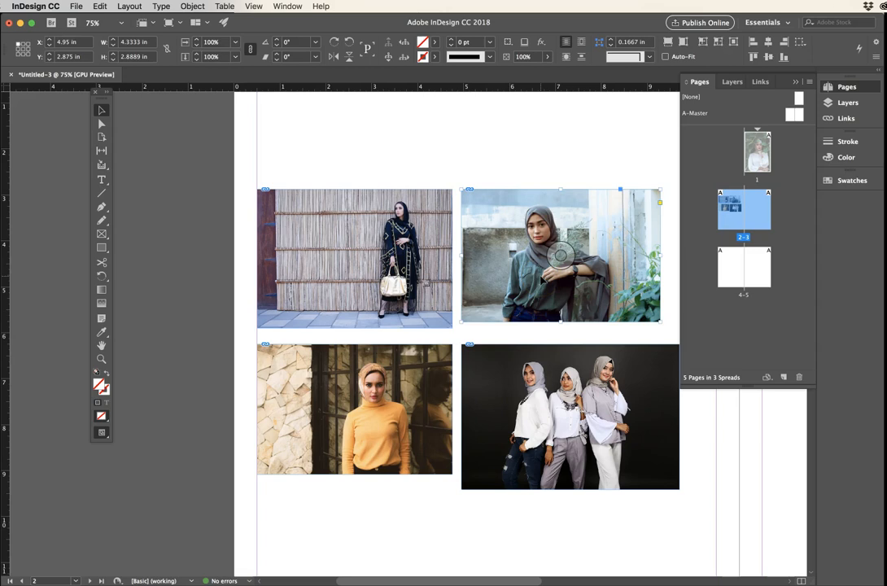
click(434, 159)
Select all four placed photos on page 2 and delete them.
drag(390, 154, 582, 473)
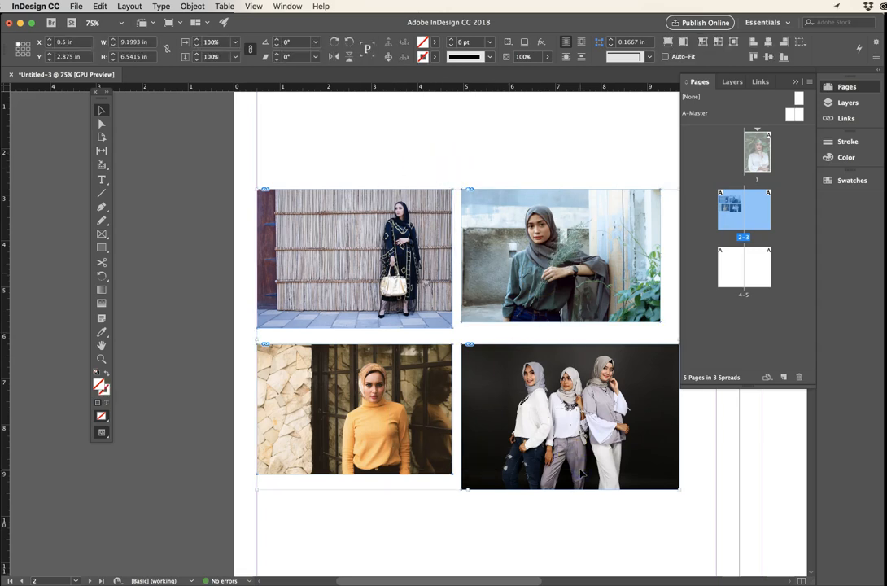
key(Delete)
alt+super+click(527, 390)
drag(381, 309, 381, 291)
drag(298, 258, 253, 277)
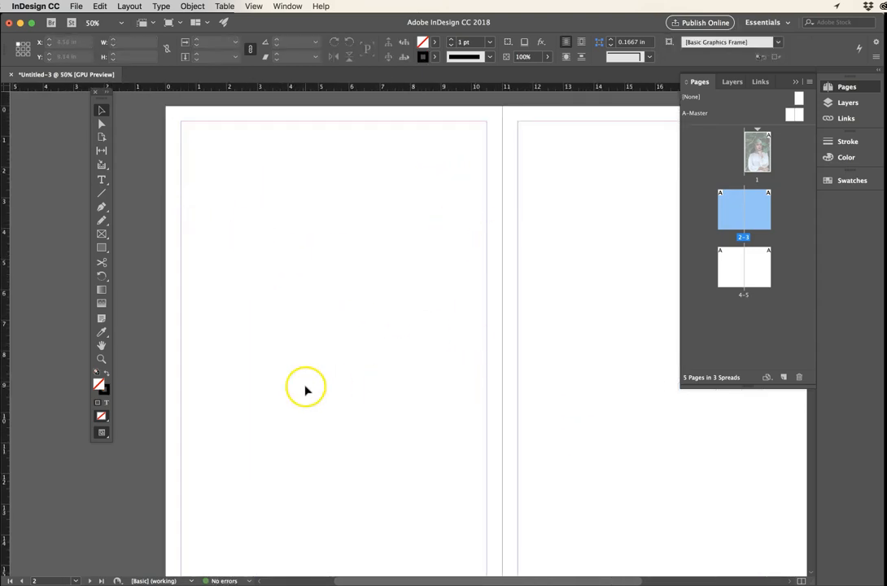
Draw four separate rectangle frames by eye in two rows of two on page 2, spanning about 9.52 × 6.92 in.
click(101, 234)
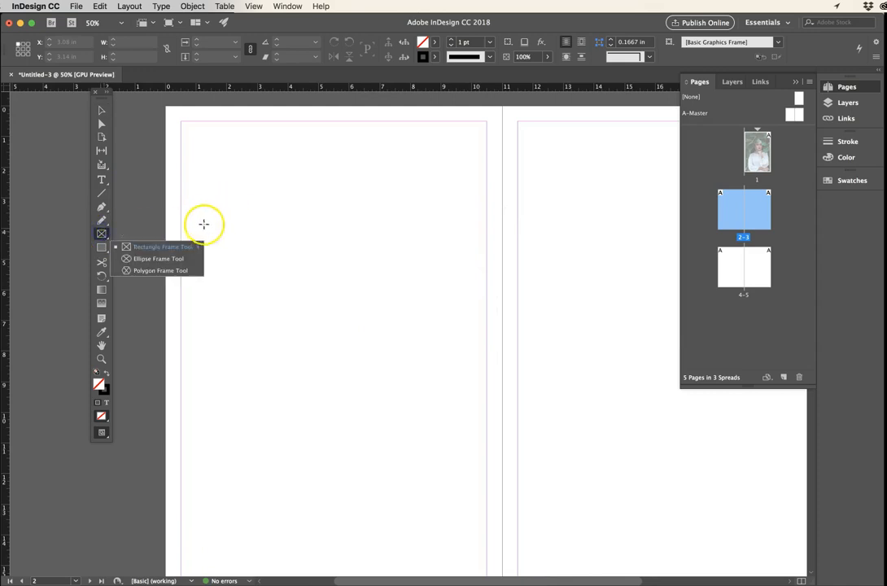
click(159, 248)
drag(184, 242, 333, 347)
drag(341, 244, 478, 349)
drag(185, 355, 330, 454)
drag(340, 353, 476, 453)
click(101, 109)
click(202, 137)
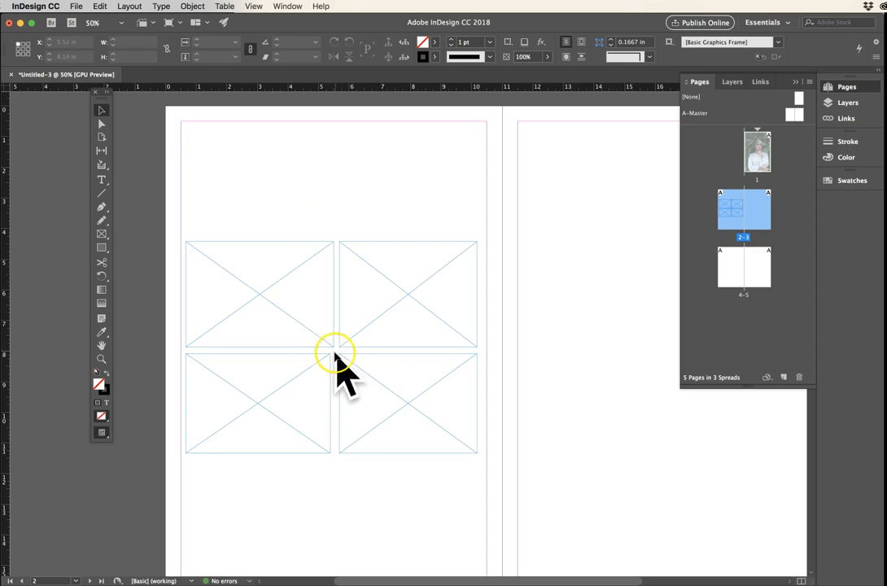
Delete the four hand-drawn rectangle frames from page 2.
click(261, 200)
drag(257, 202, 416, 404)
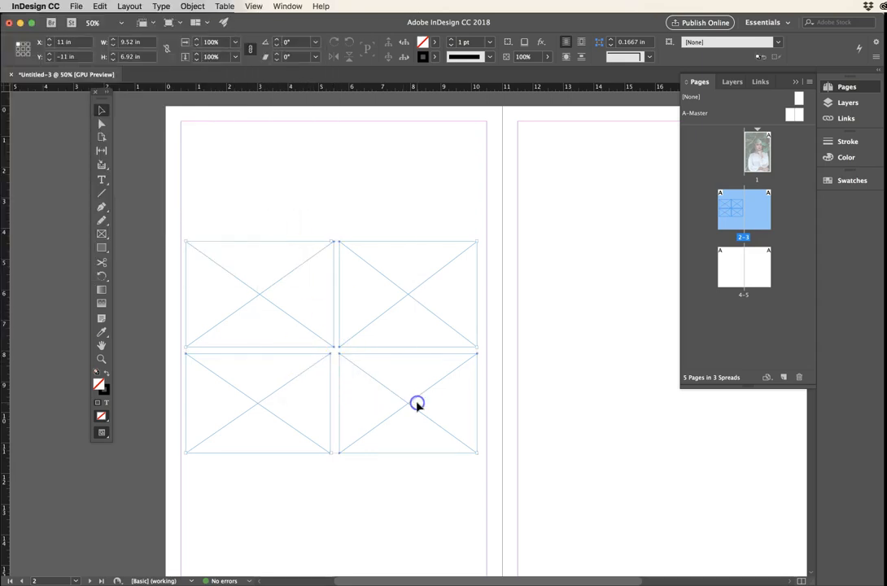
key(Delete)
Draw an evenly spaced two-by-two grid of rectangle frames in a single operation on page 2, about 9.5 × 7 in overall.
click(100, 235)
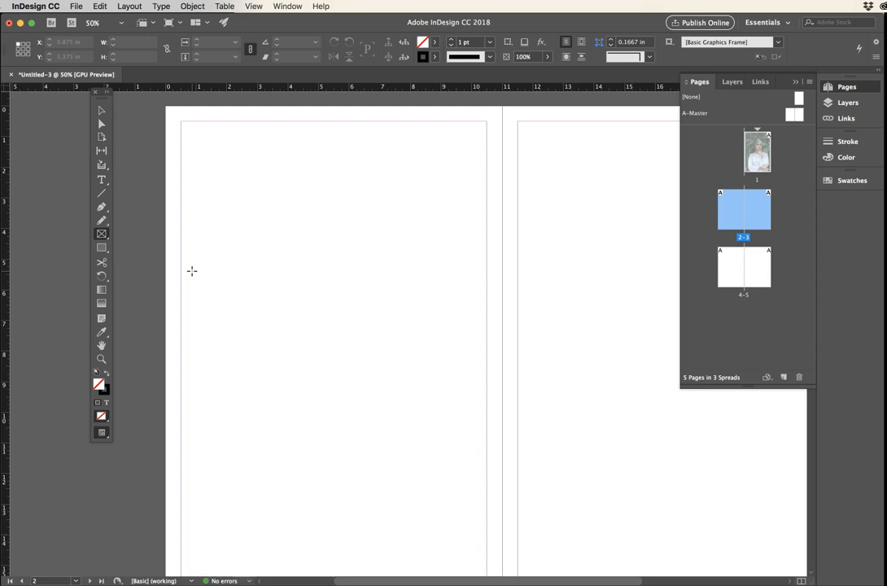
alt+super+click(259, 306)
drag(372, 308, 374, 274)
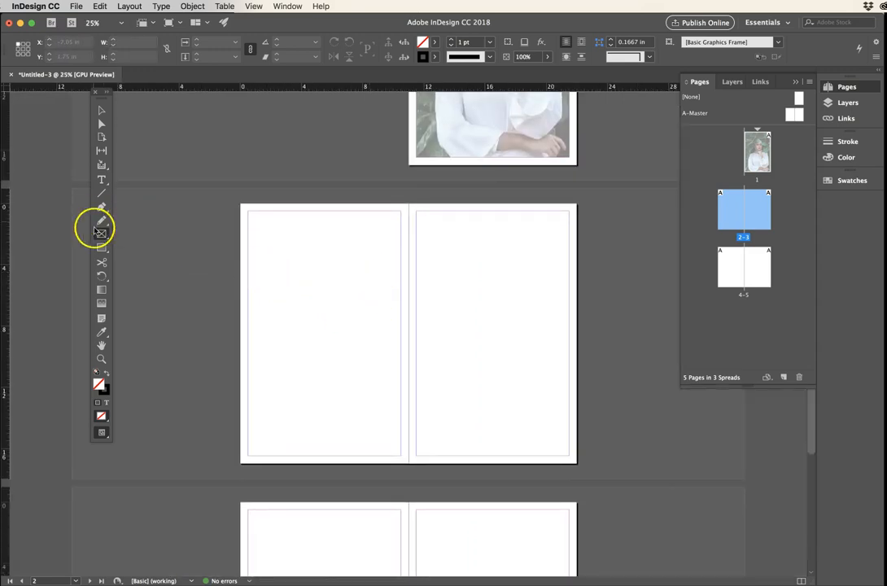
drag(251, 261, 397, 357)
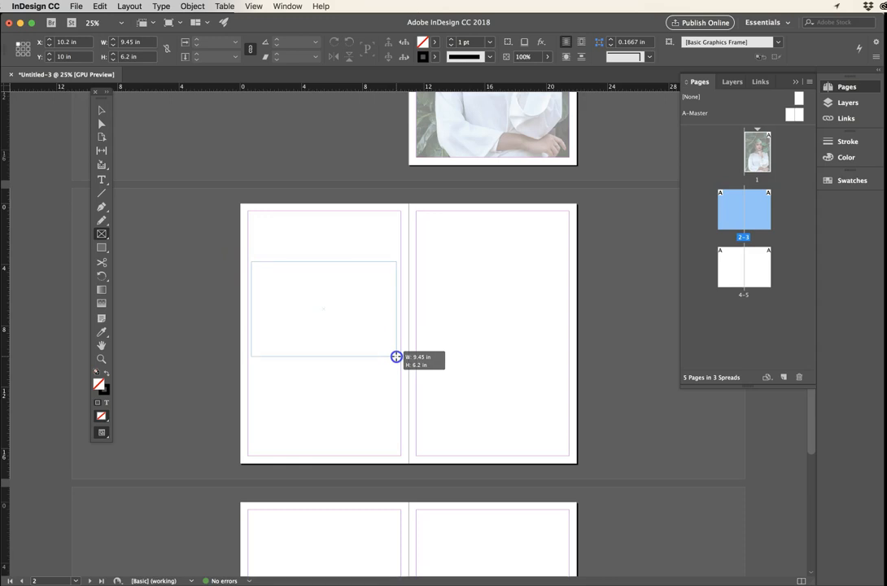
drag(396, 357, 396, 357)
mouse_move(396, 356)
mouse_down()
mouse_move(521, 434)
mouse_move(334, 362)
mouse_move(397, 370)
mouse_up()
key(Right)
key(Up)
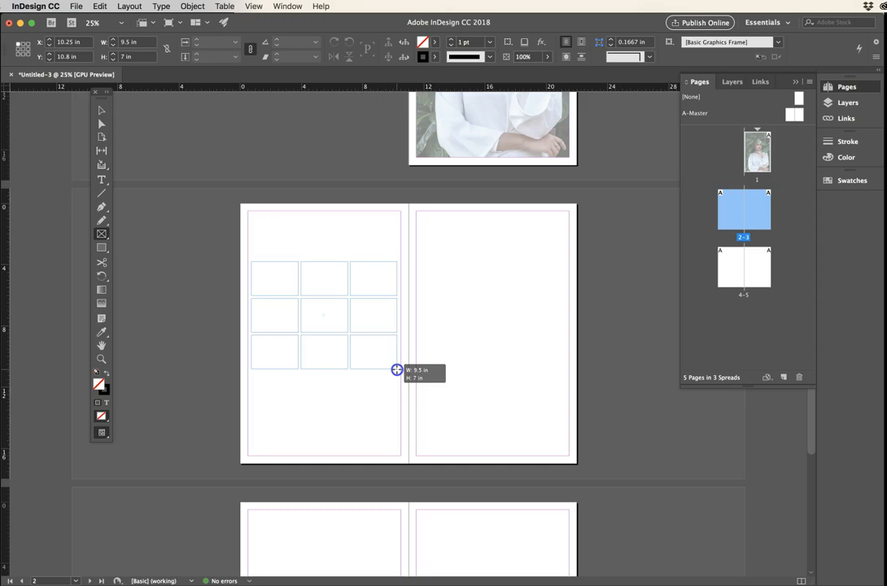
key(Down)
drag(396, 370, 397, 370)
key(Left)
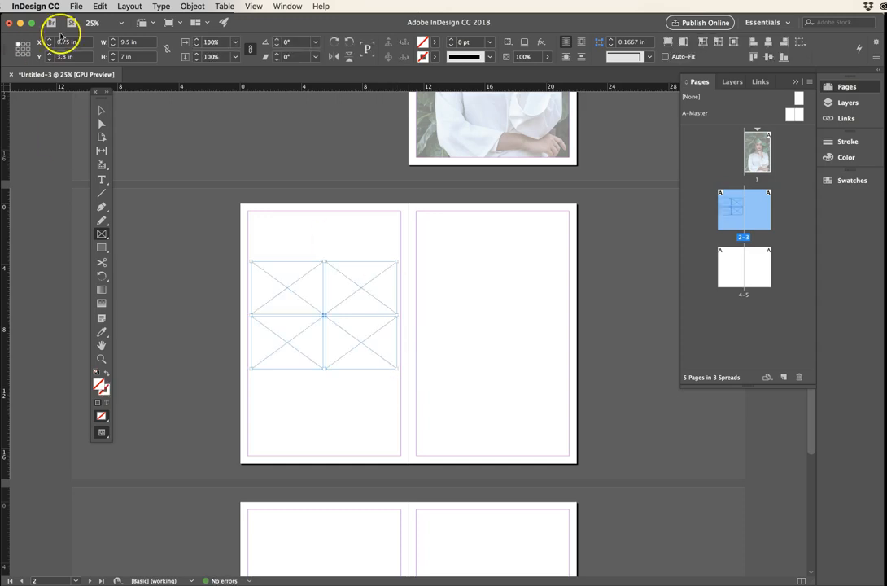
Load abaya-adult-art-1108602.jpg, the attractive-beautiful photo ending in 626, beautiful-beauty-face-1138170.jpg and the beautiful-black-background photo for the frame grid.
click(76, 6)
click(86, 140)
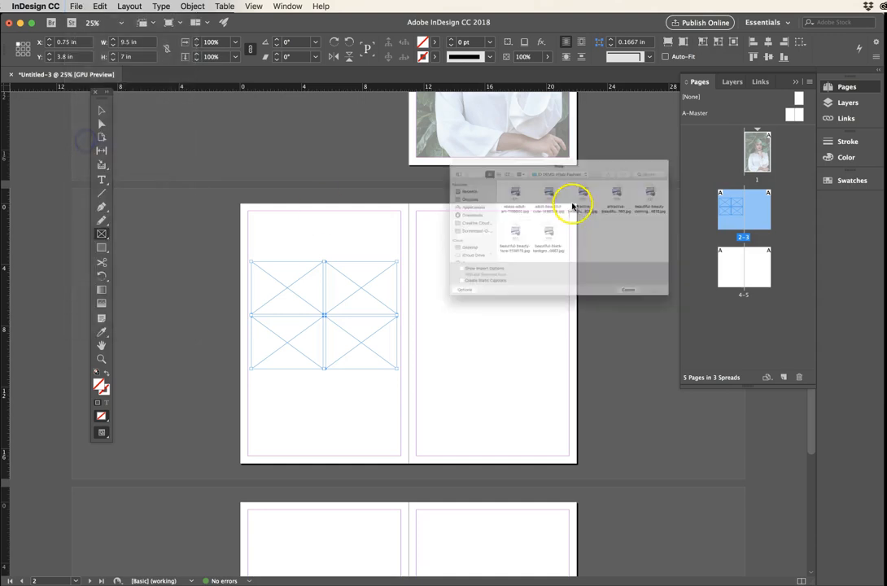
click(477, 163)
super+click(603, 163)
super+click(478, 238)
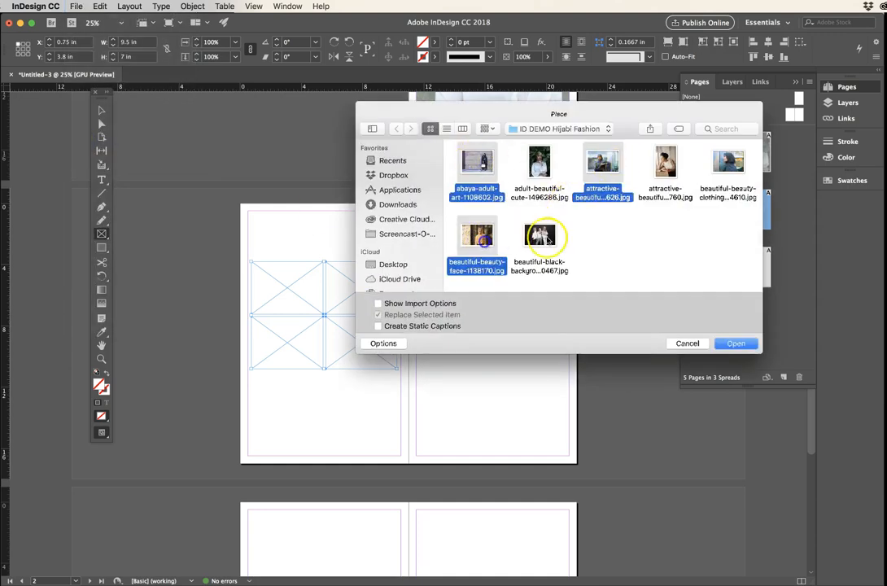
super+click(540, 236)
click(735, 343)
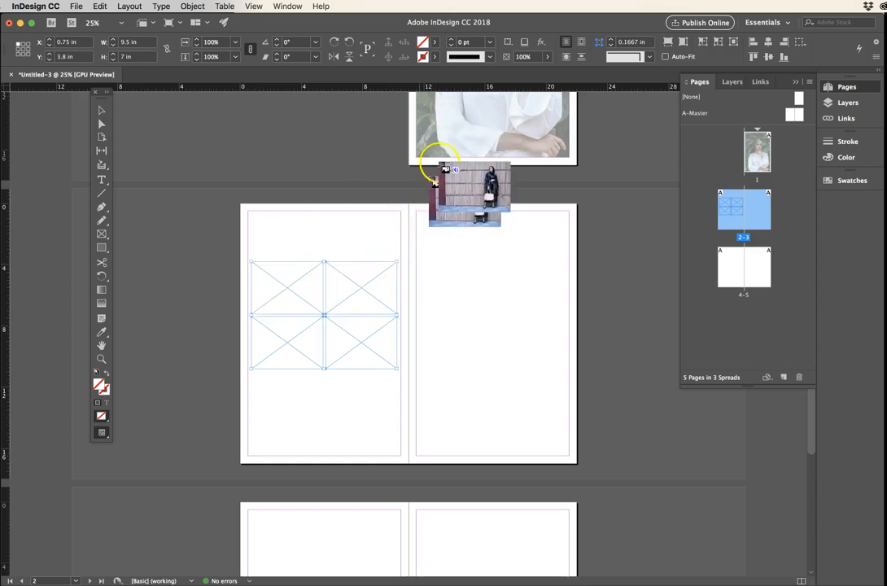
Set the four selected empty frames on page 2 to fill frame proportionally and turn on Auto-Fit.
scroll(465, 245, up, 2)
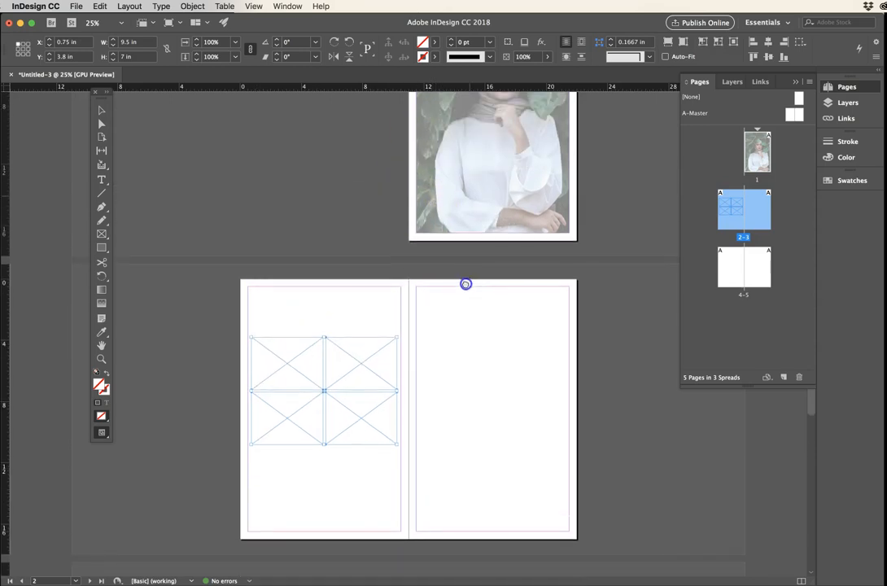
scroll(466, 284, up, 2)
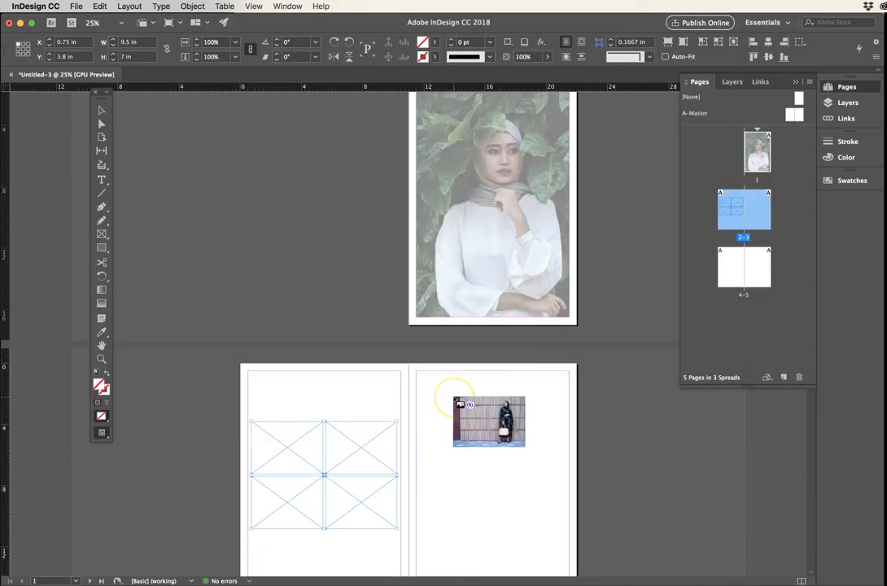
click(517, 189)
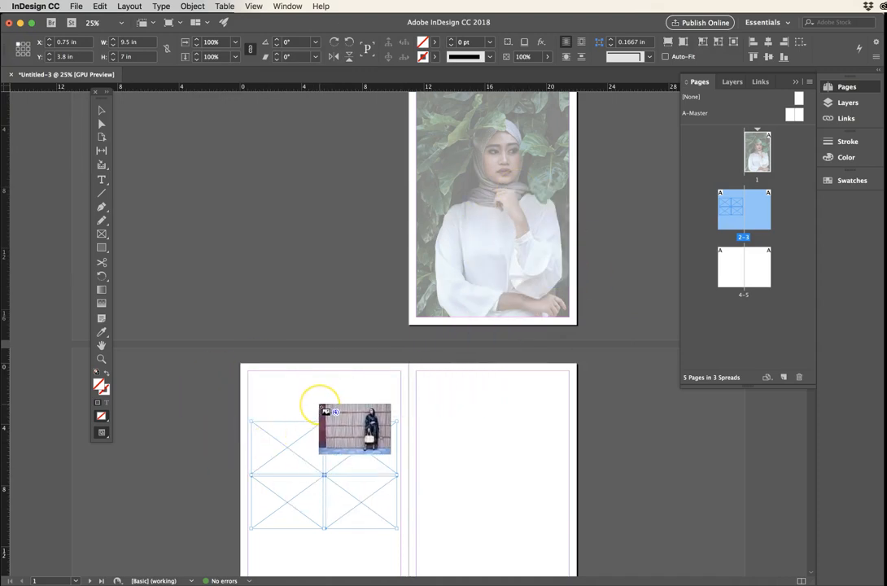
click(672, 43)
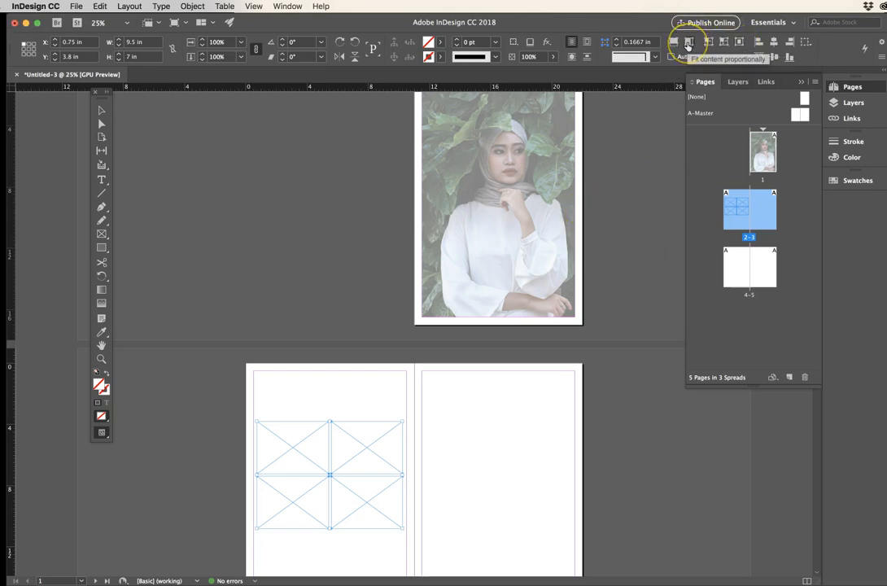
click(673, 42)
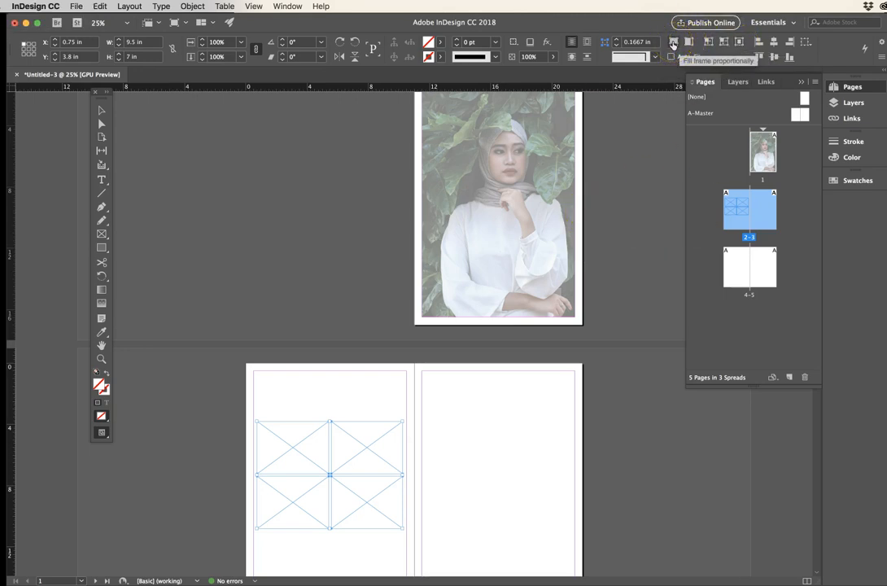
click(673, 43)
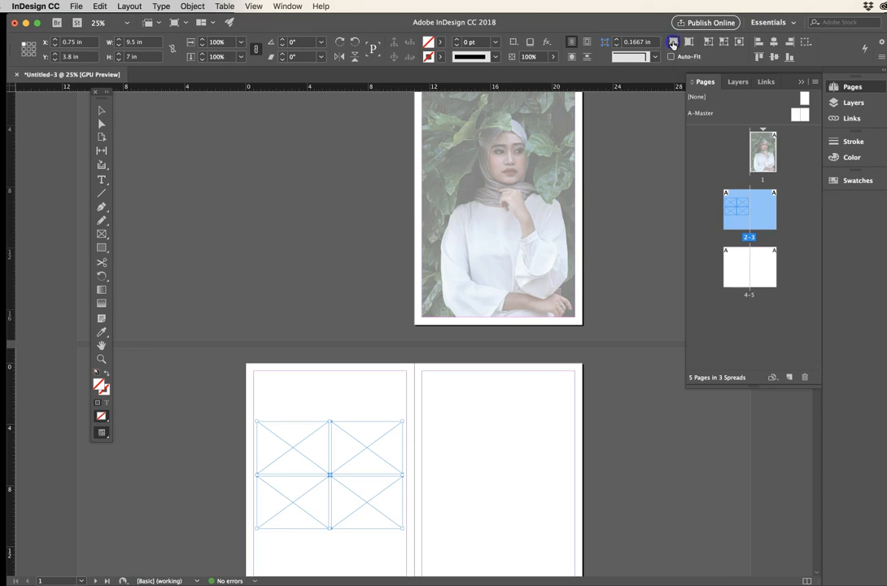
click(671, 56)
click(673, 44)
Place the four loaded photos into the grid frames on page 2 and select the first photo's frame.
click(267, 425)
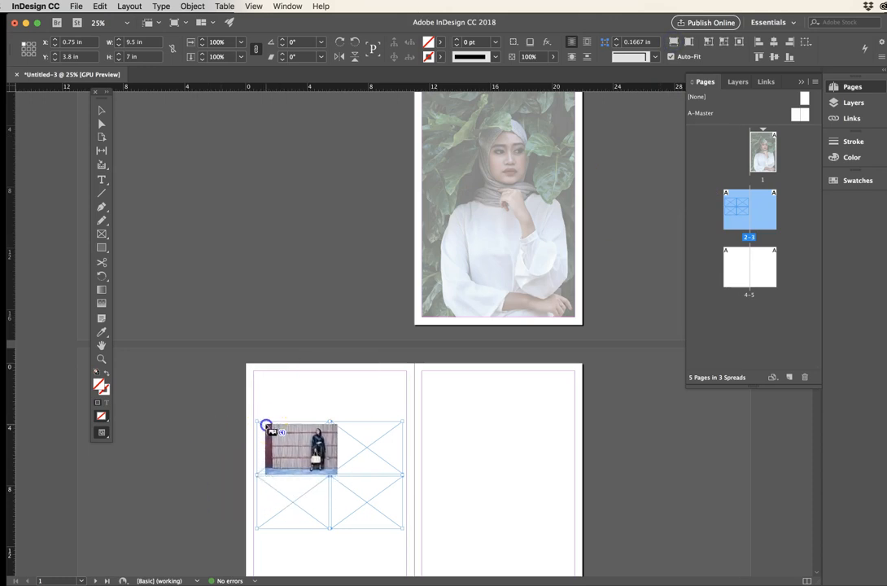
click(342, 424)
click(273, 480)
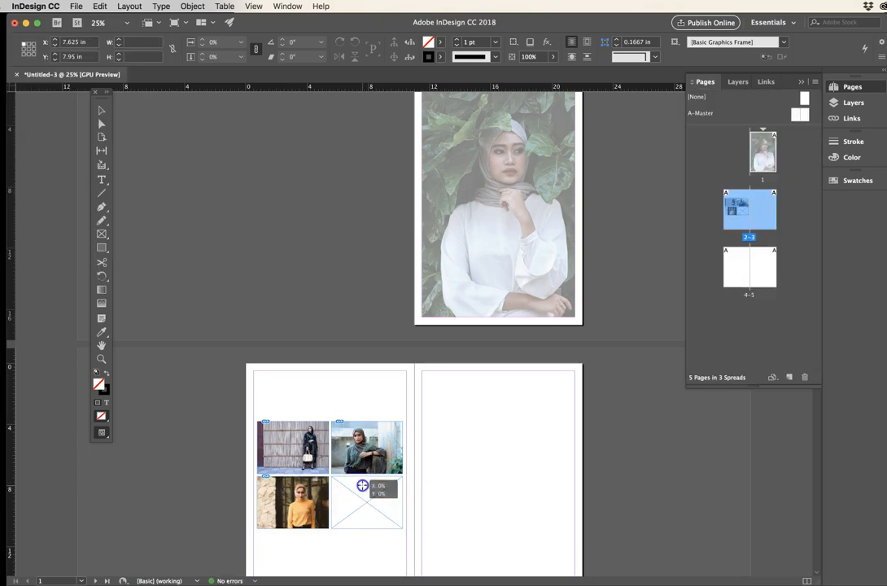
click(362, 486)
click(101, 112)
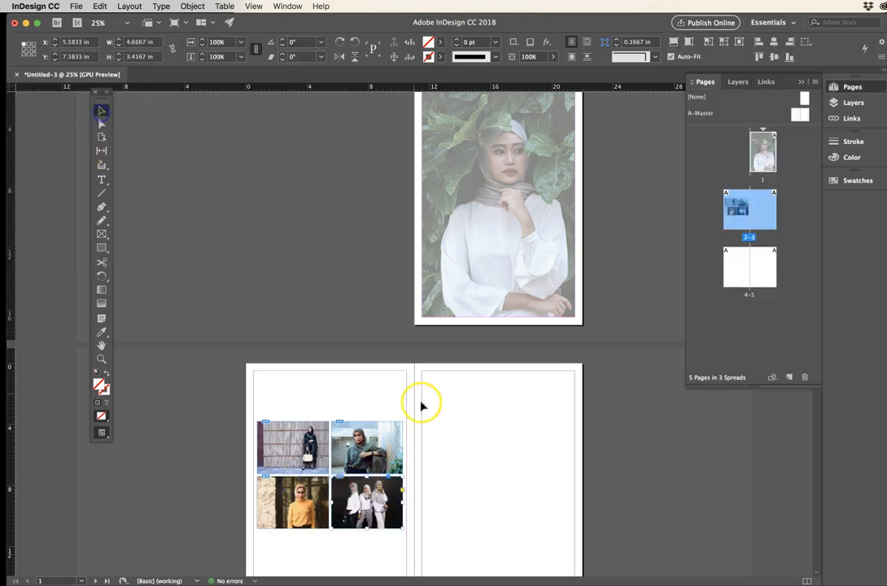
click(421, 405)
drag(276, 403, 318, 412)
click(288, 440)
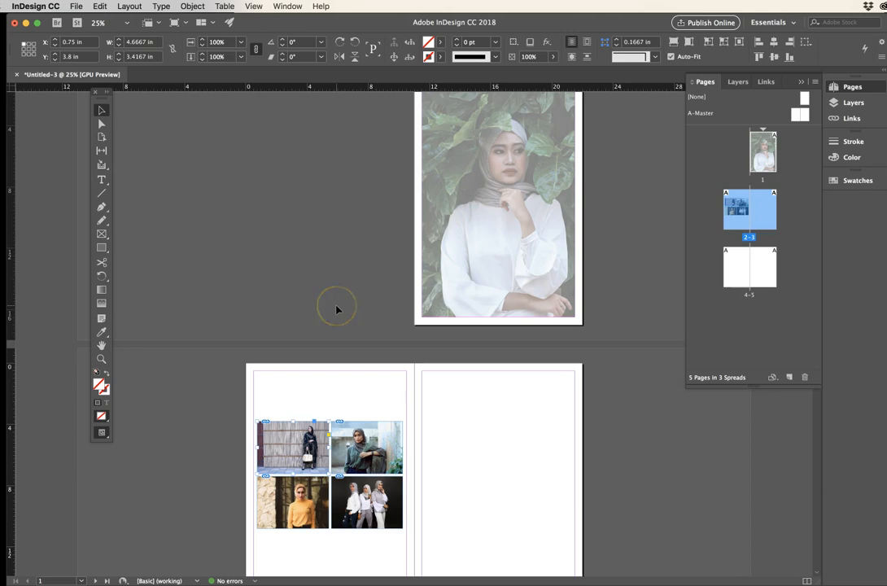
Undo the placement of all four photos in the page 2 grid frames.
key(super+z)
key(super+z)
key(super+z)
key(super+z)
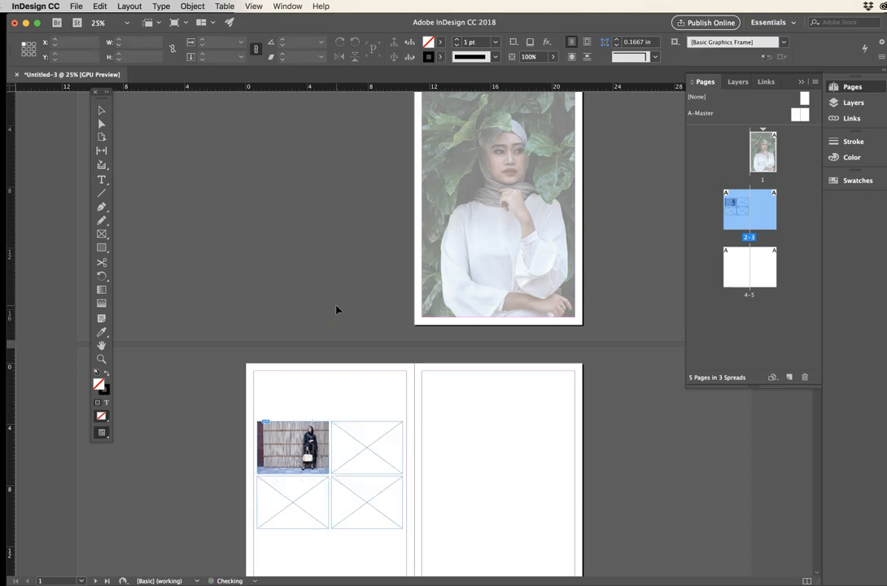
key(super+z)
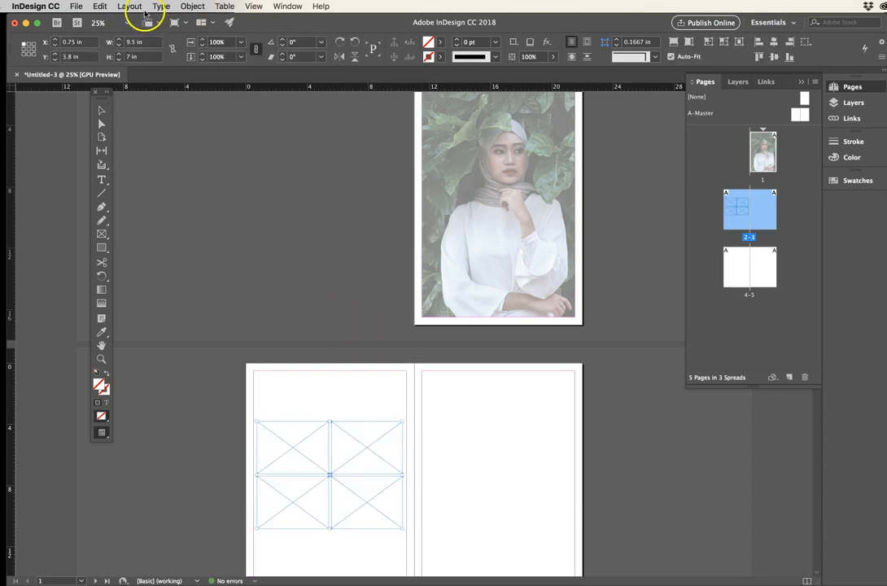
Try other fitting settings for the four empty page 2 frames, ending on Fill Frame Proportionally with Auto-Fit enabled.
click(194, 7)
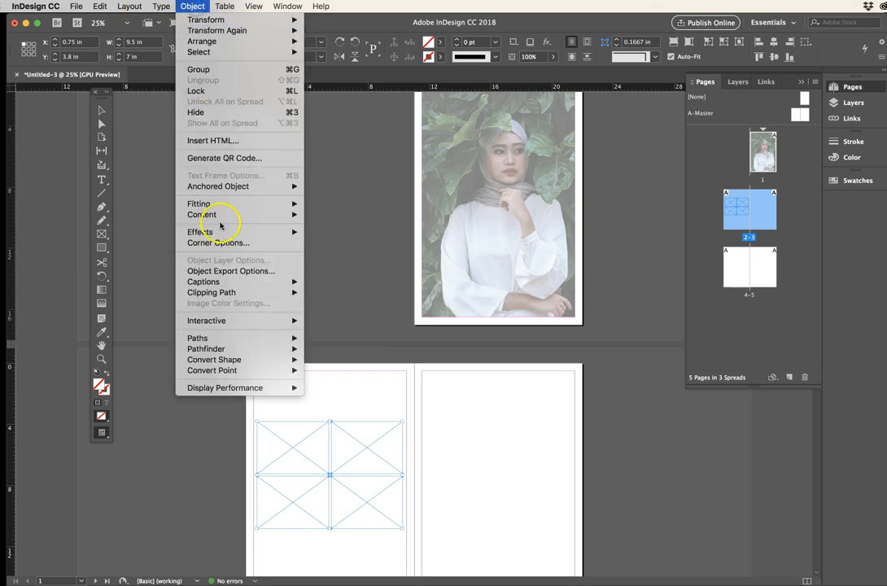
mouse_move(220, 203)
click(343, 290)
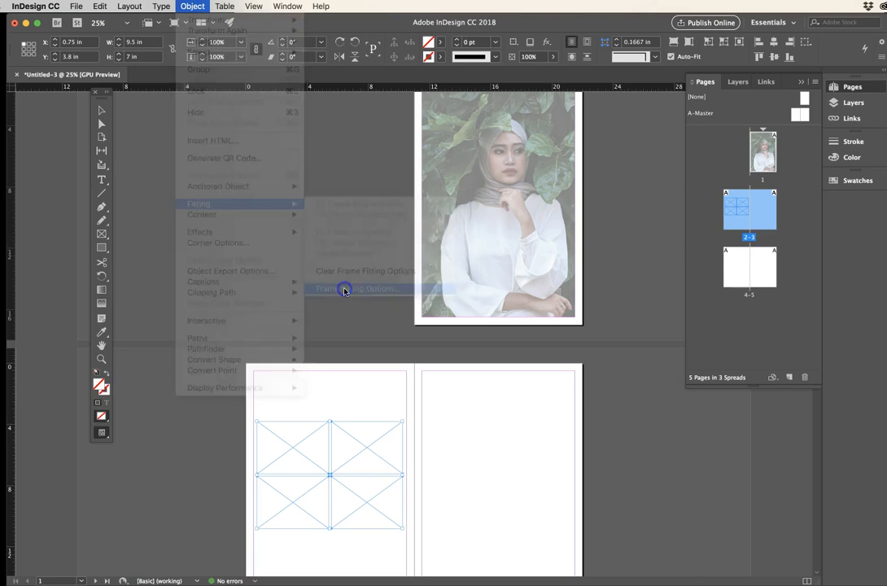
drag(774, 198, 588, 153)
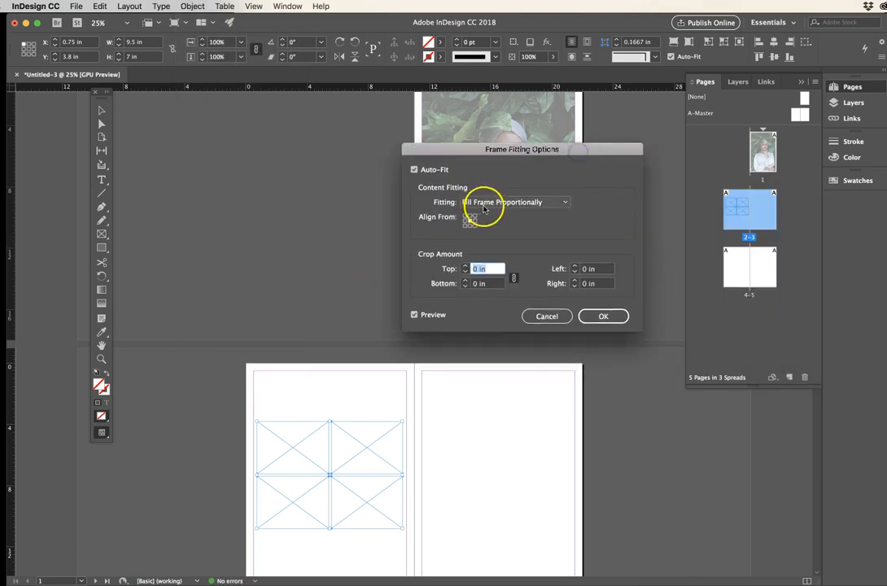
click(504, 204)
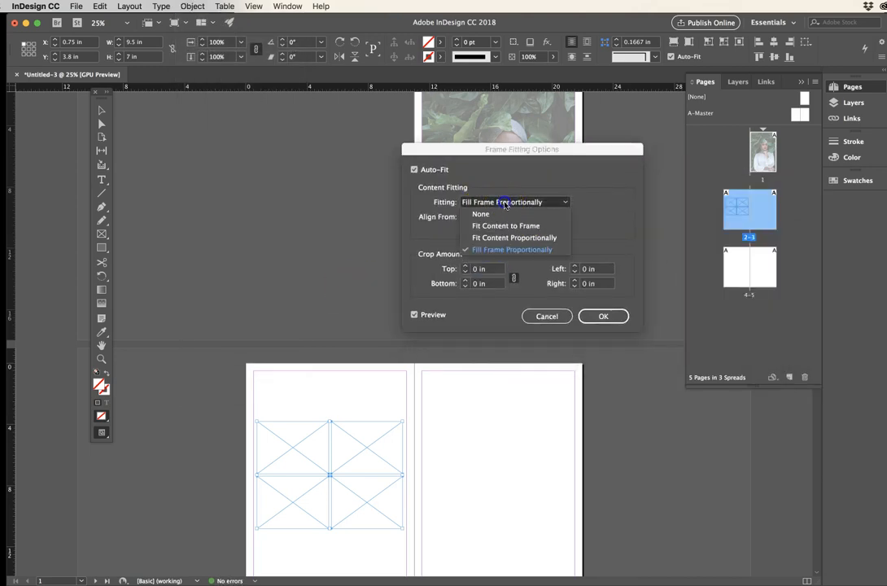
click(495, 214)
click(501, 205)
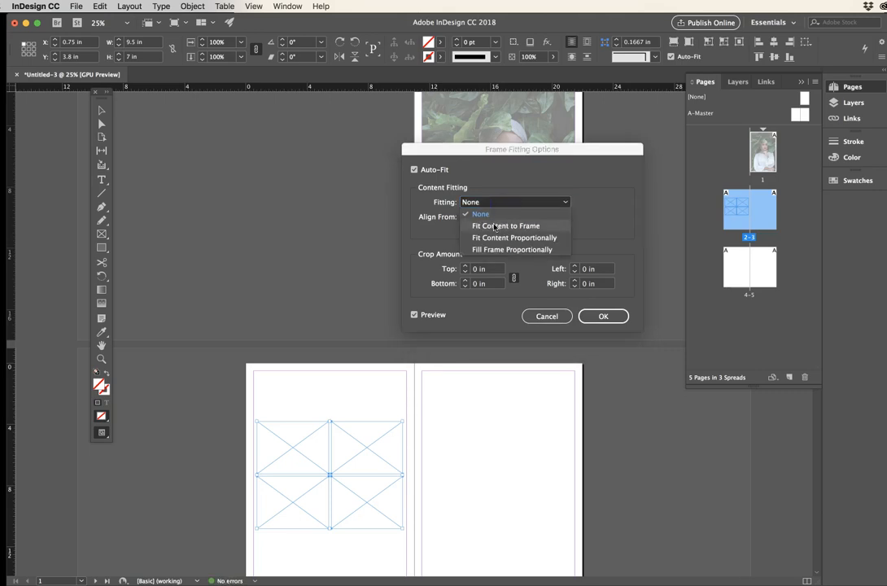
click(536, 250)
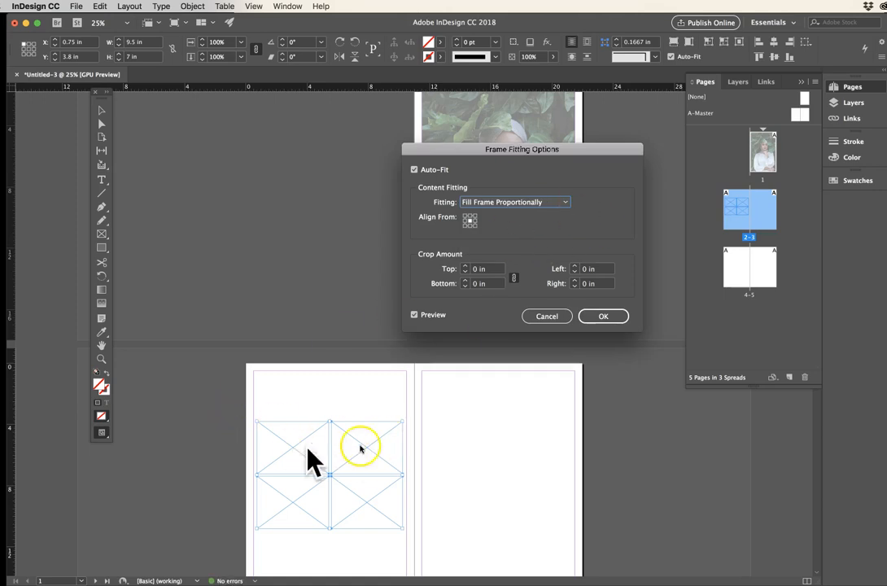
click(415, 170)
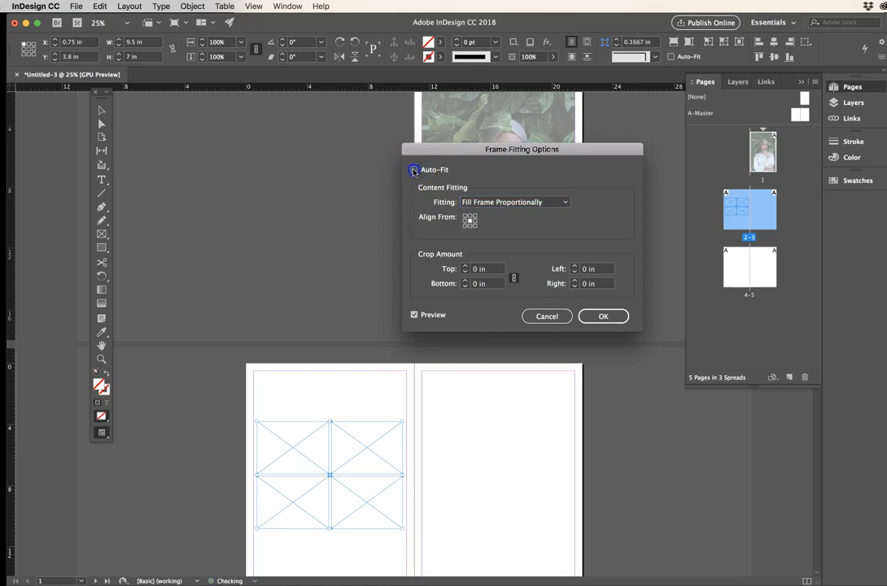
click(603, 318)
Place the four loaded photos into the grid frames on page 2, filling the upper row before the lower row.
key(space)
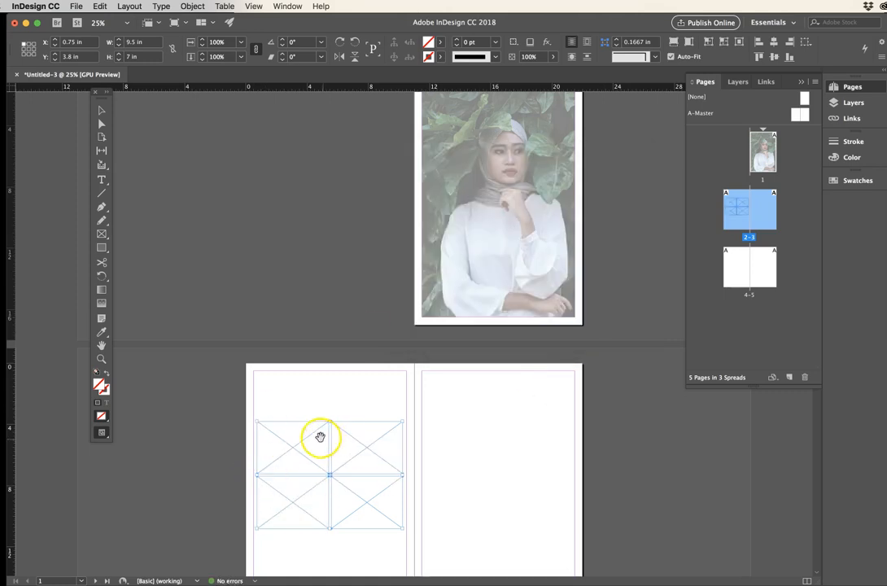
drag(321, 438, 409, 361)
click(276, 353)
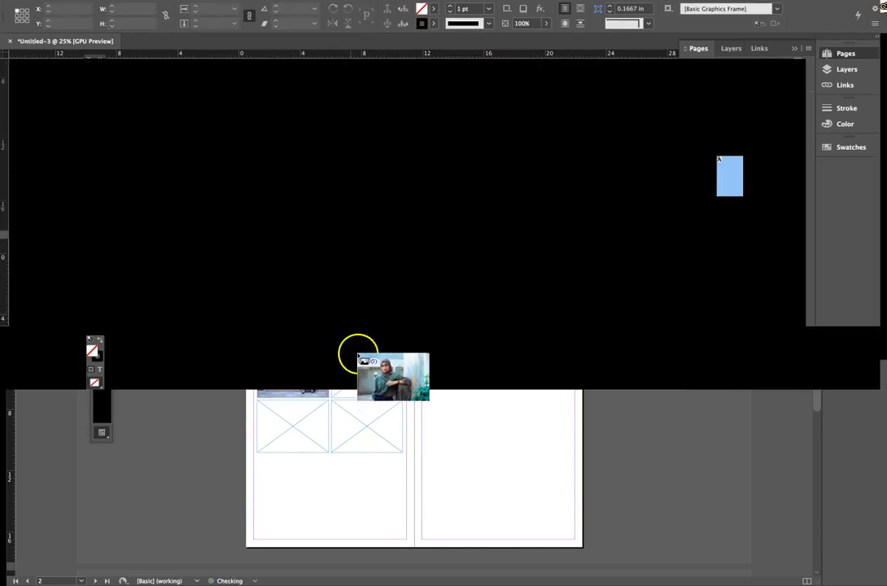
click(359, 352)
click(279, 408)
click(365, 410)
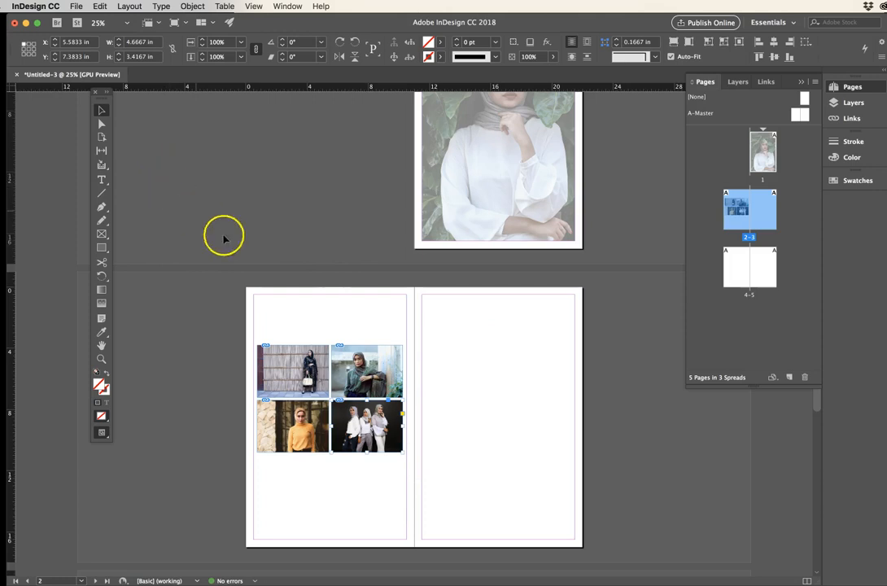
Try fitting the yellow-sweater photo's content to its frame on page 2, and undo the change.
key(super+equal)
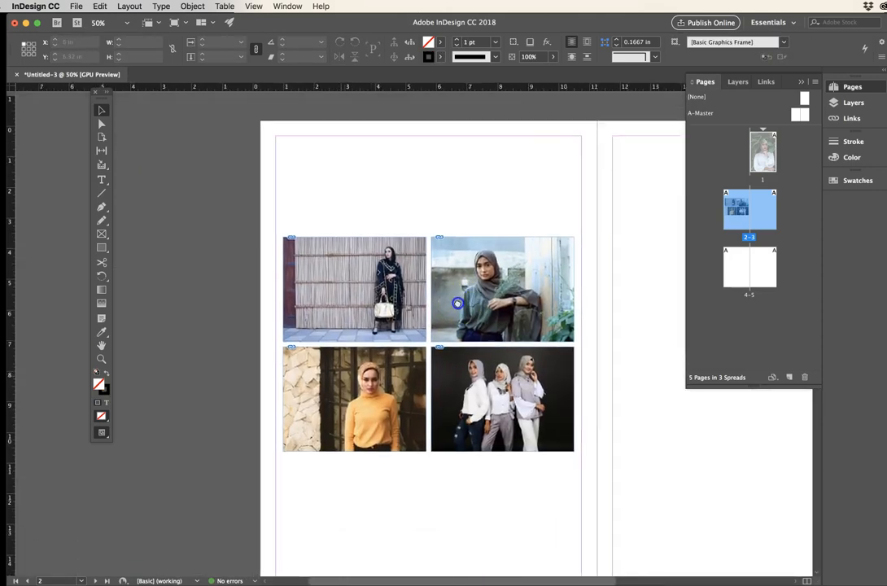
double_click(427, 356)
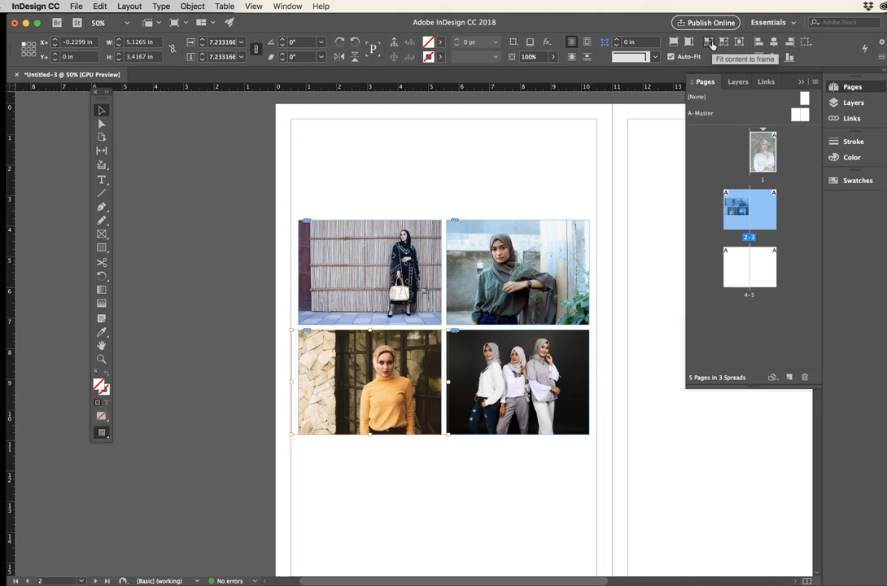
click(711, 42)
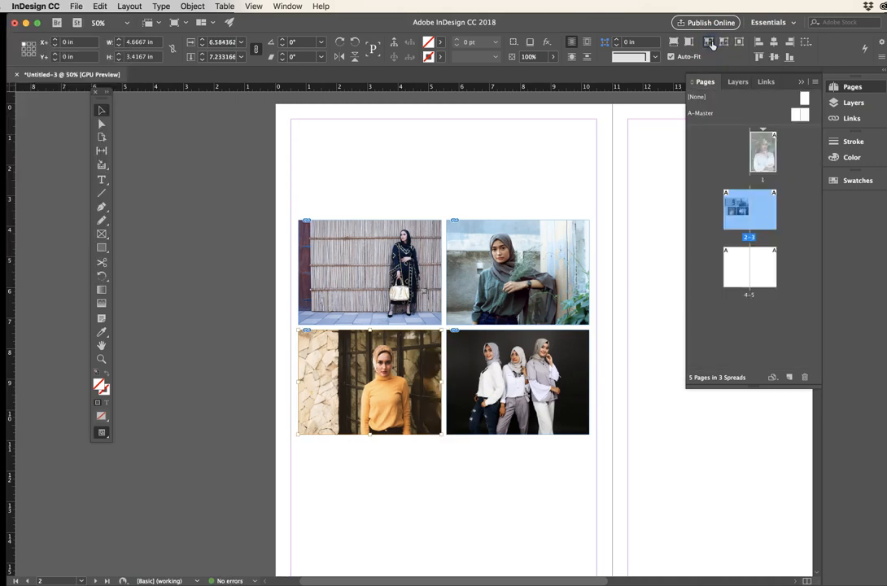
key(super+z)
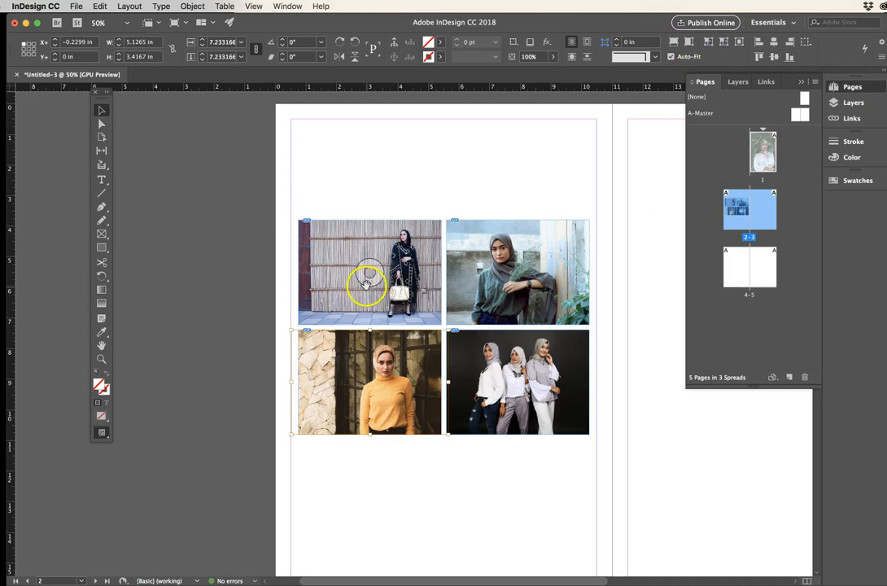
Try Fit Content Proportionally on the photo of the woman in black in the page 2 grid.
click(210, 246)
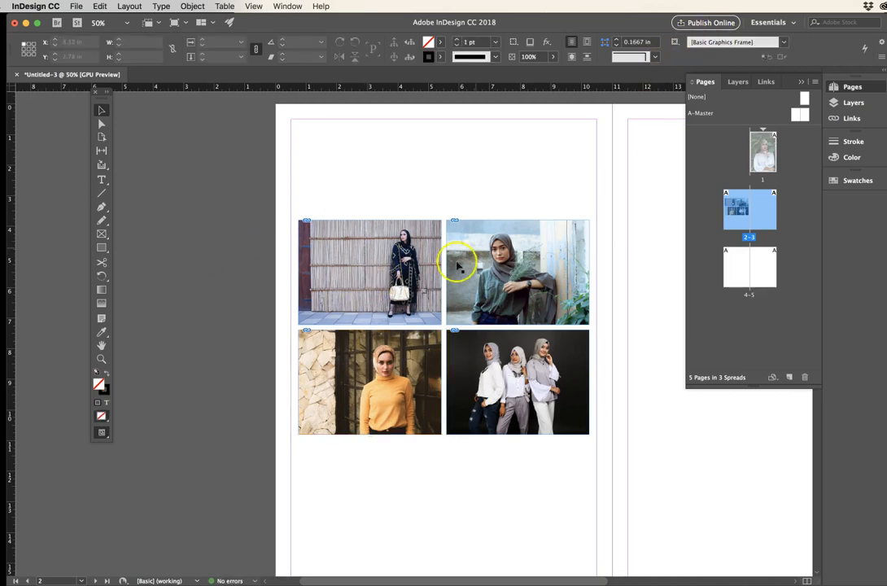
click(345, 282)
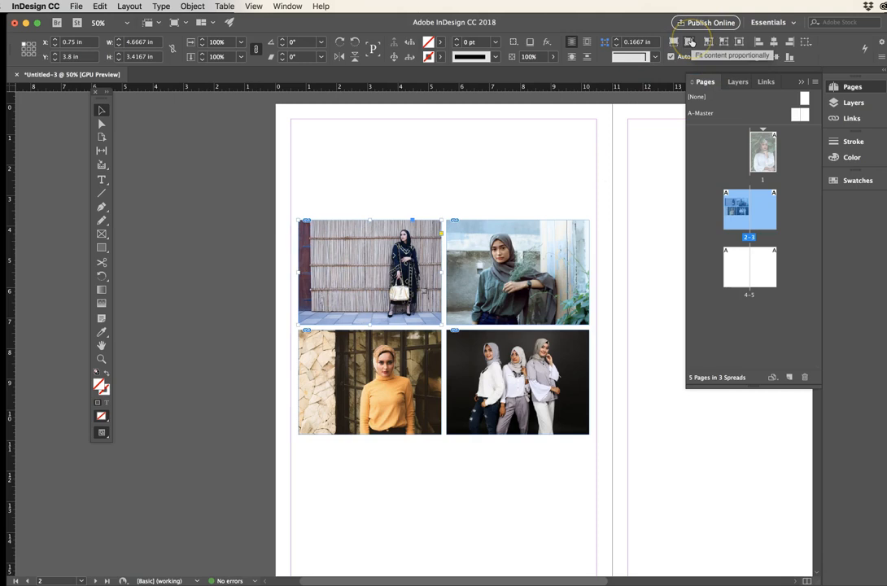
click(689, 42)
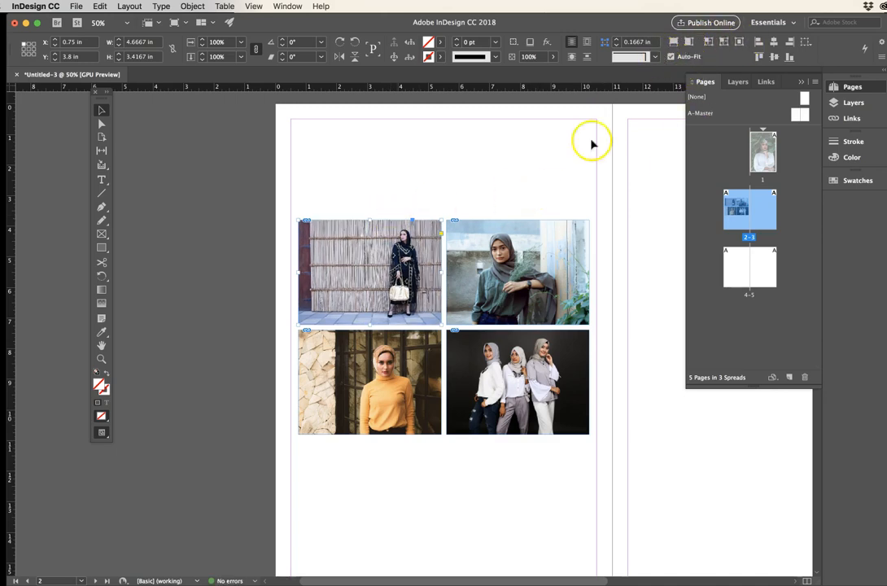
click(436, 196)
Select all four grid photos and move them up on page 2 to a Y position of about 2.375 in.
drag(399, 200, 605, 412)
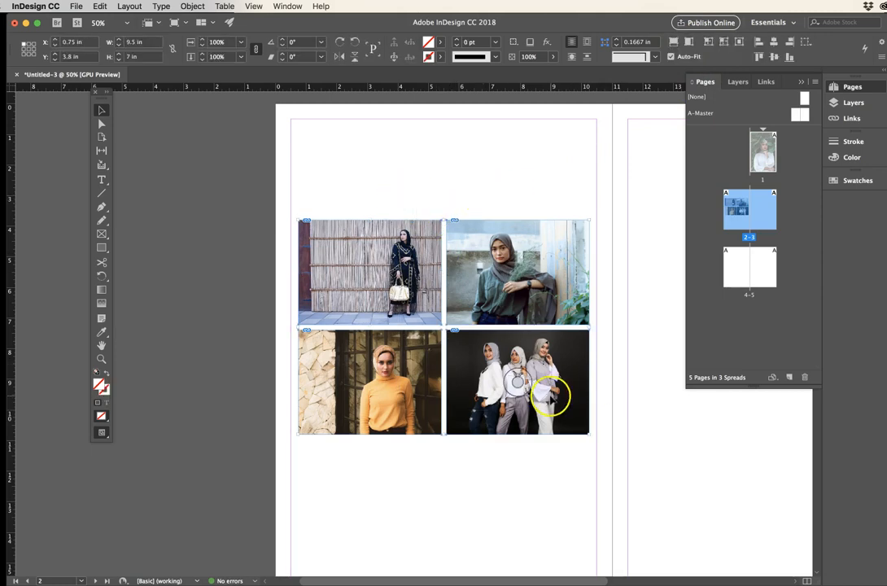
drag(521, 412, 525, 367)
drag(576, 430, 447, 429)
alt+super+click(503, 426)
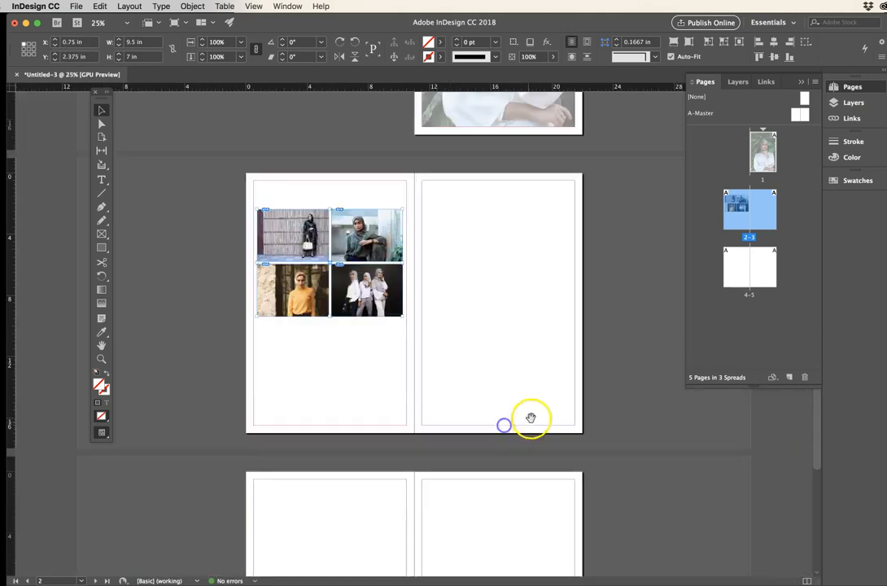
drag(481, 380, 480, 398)
click(477, 328)
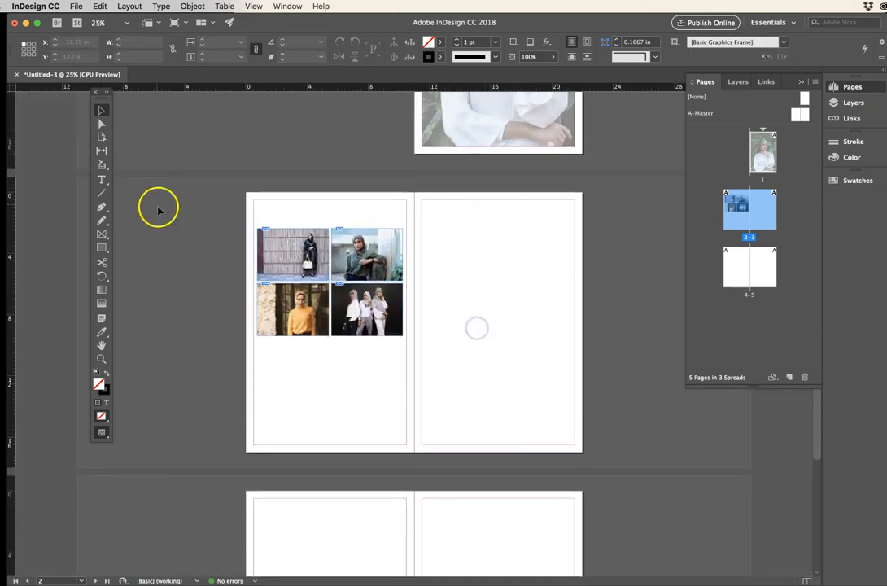
Draw a rectangle frame about 5 by 16 in from page 3's inner margin and place the attractive-beautiful photo ending in 760 in it.
click(102, 234)
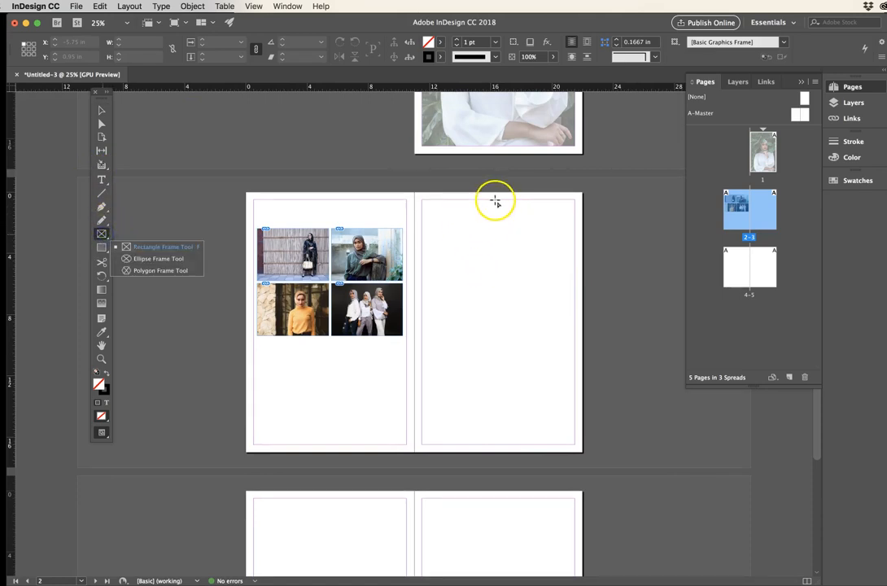
drag(422, 201, 499, 445)
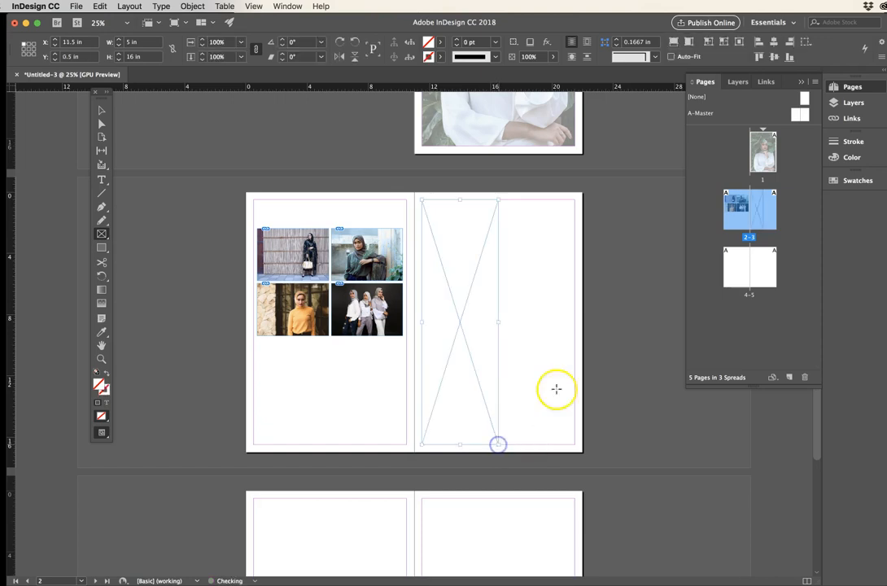
click(75, 6)
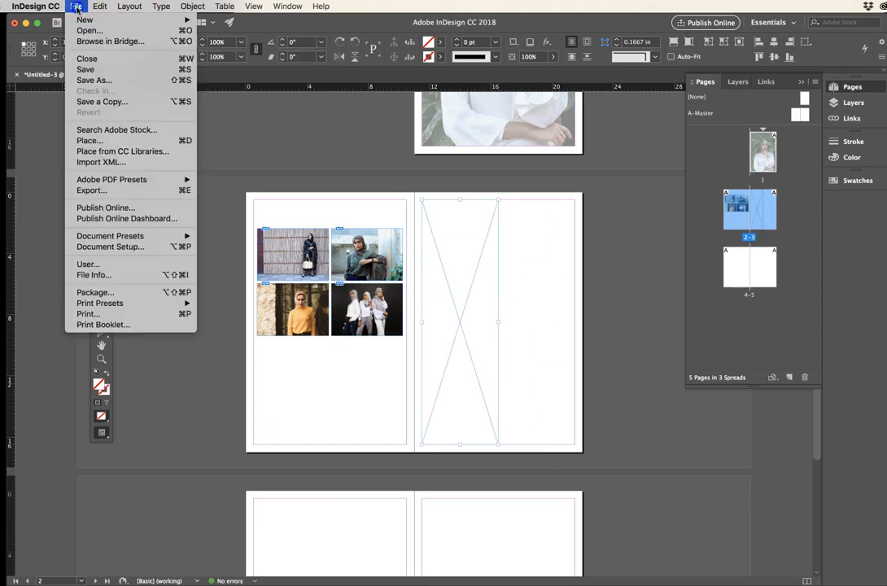
click(106, 138)
click(641, 192)
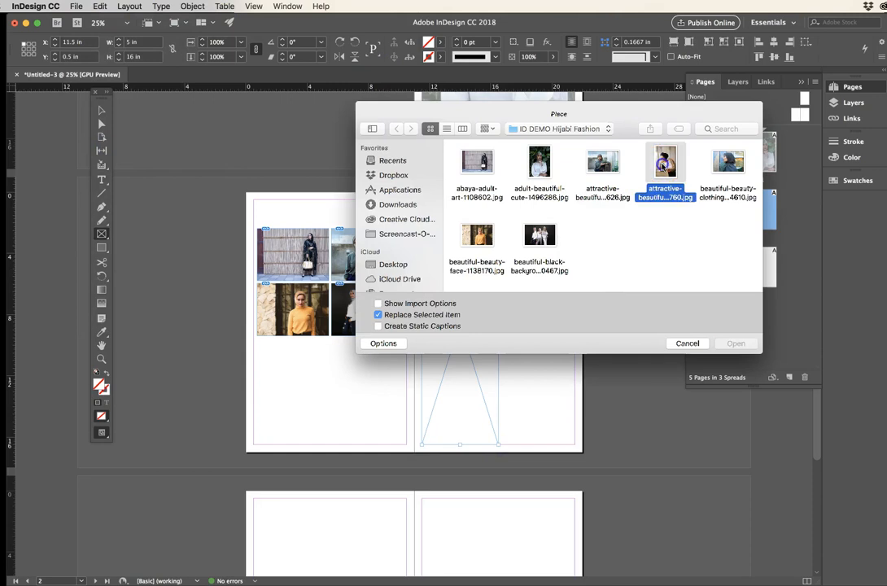
click(735, 345)
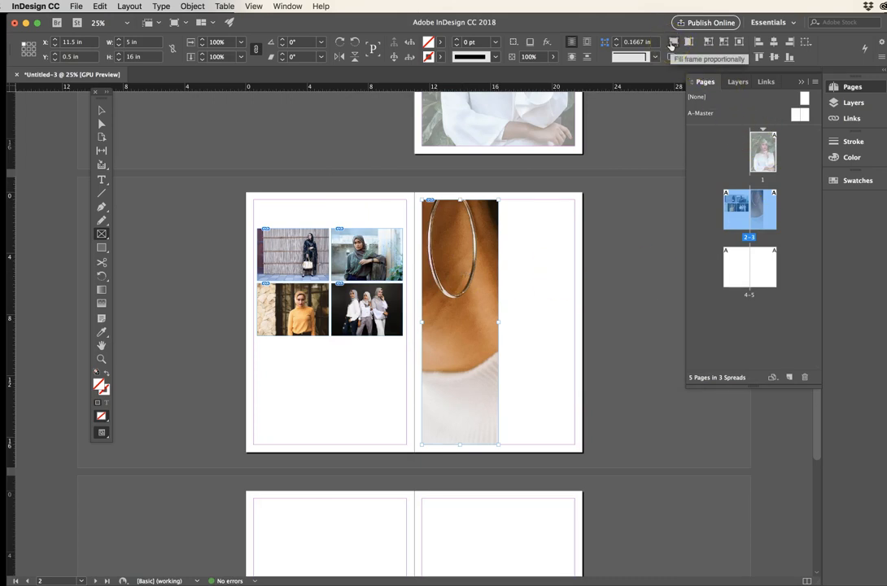
Fit the page 3 photo with Fill Frame Proportionally and select the image content inside the frame.
click(671, 42)
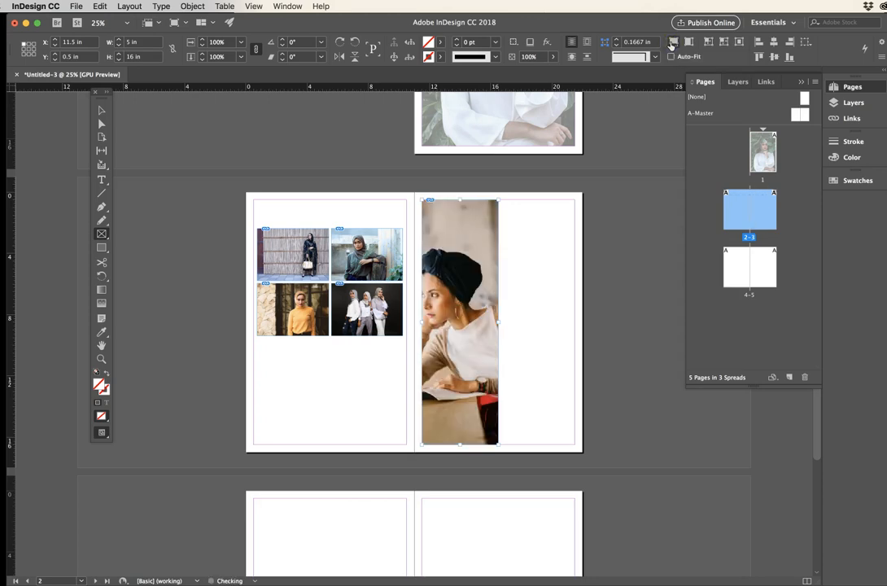
click(100, 110)
click(518, 273)
click(470, 265)
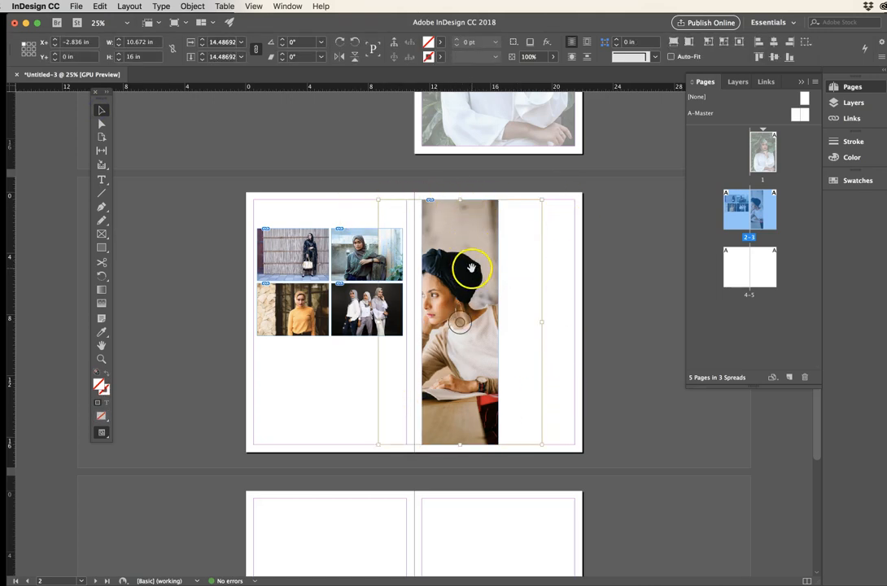
Try Fit Content Proportionally and Fit Content to Frame on the page 3 photo, and reapply Fill Frame Proportionally.
click(480, 238)
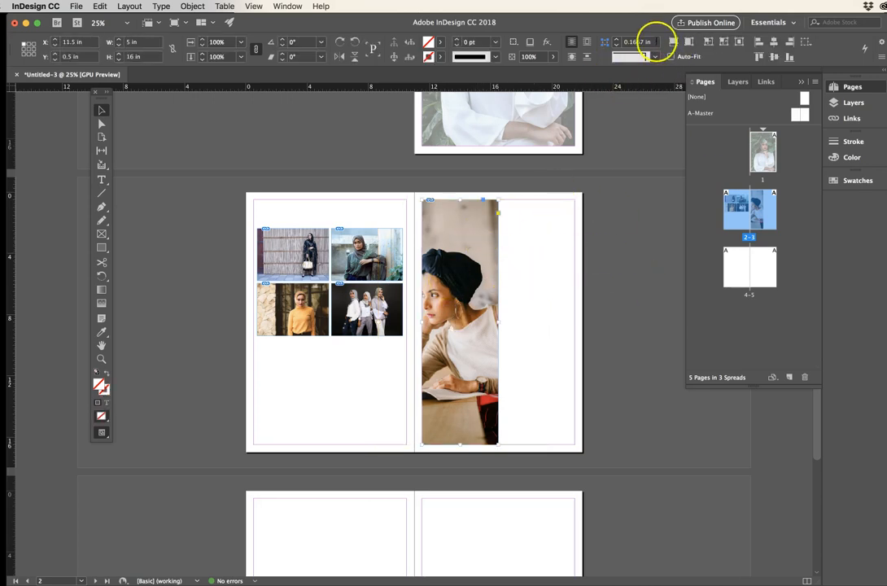
click(689, 44)
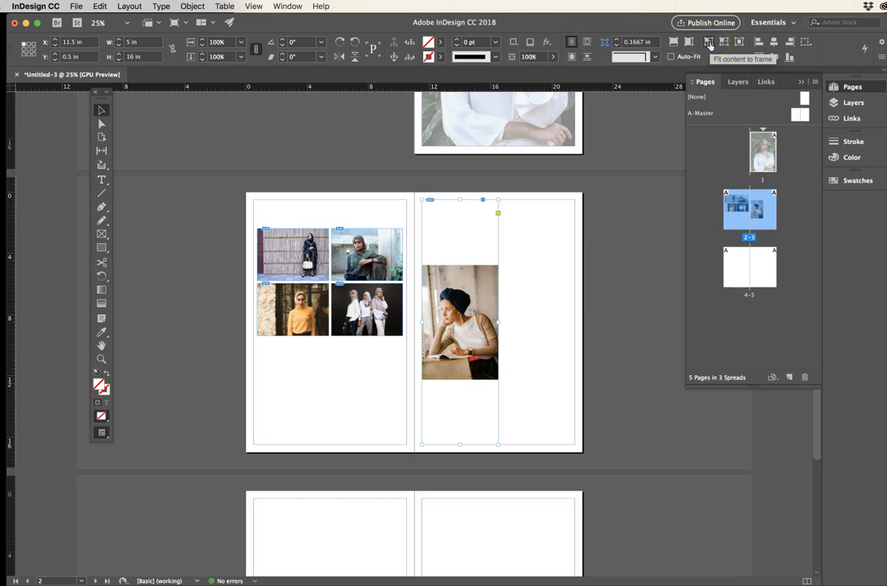
click(709, 42)
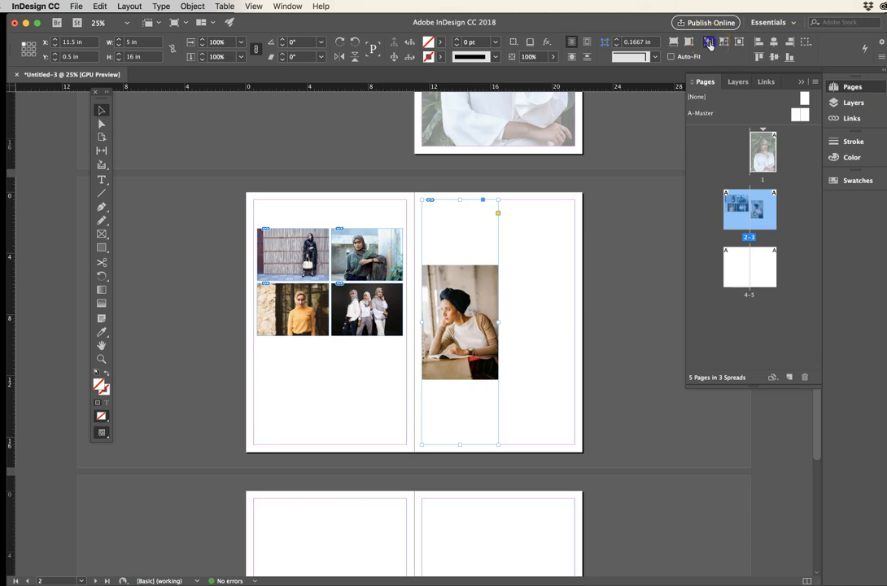
click(674, 41)
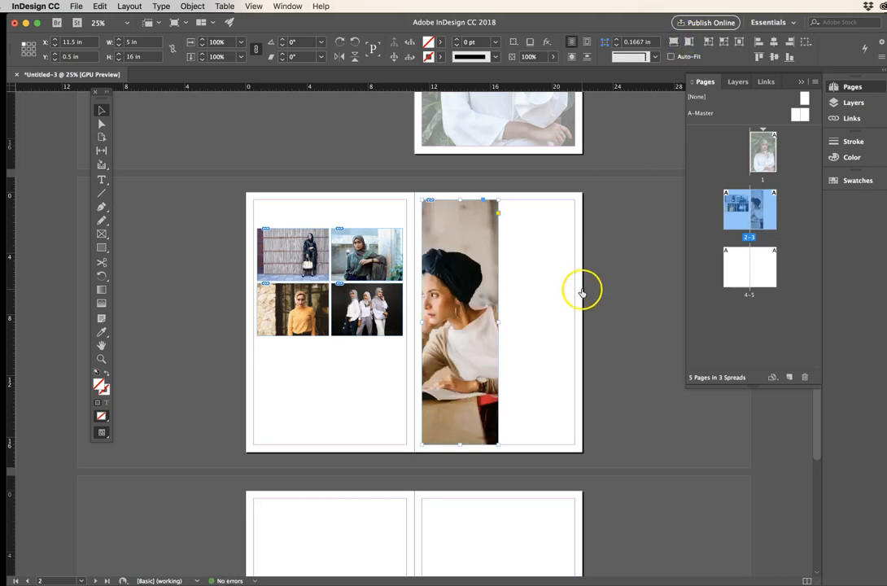
Shift the image content to the right inside the page 3 frame to bring the woman's full face into the crop.
click(535, 259)
click(450, 248)
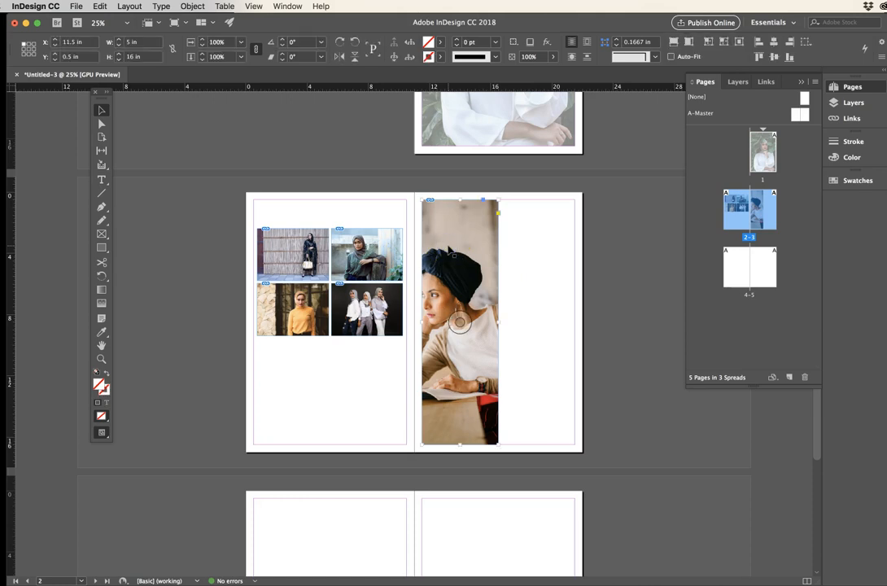
click(439, 232)
click(535, 250)
double_click(449, 257)
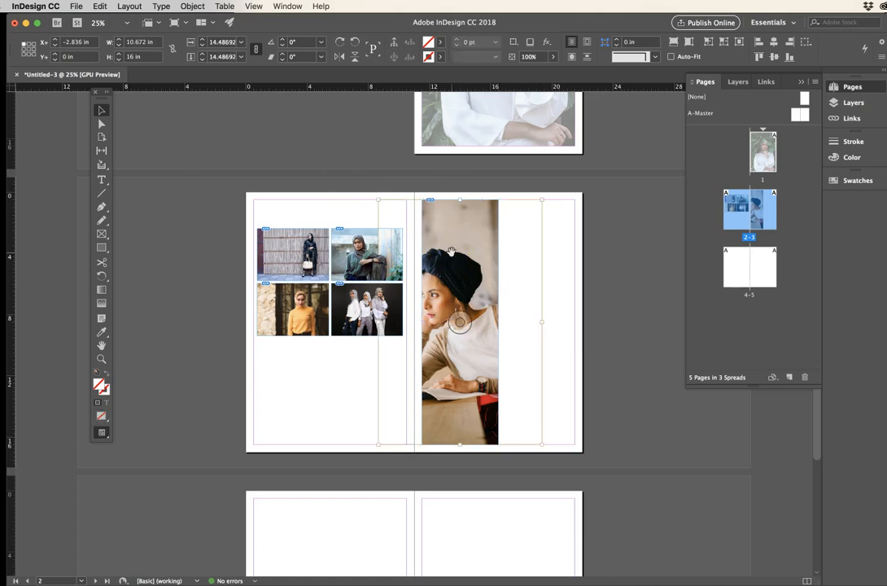
drag(436, 259, 456, 264)
click(614, 271)
click(607, 301)
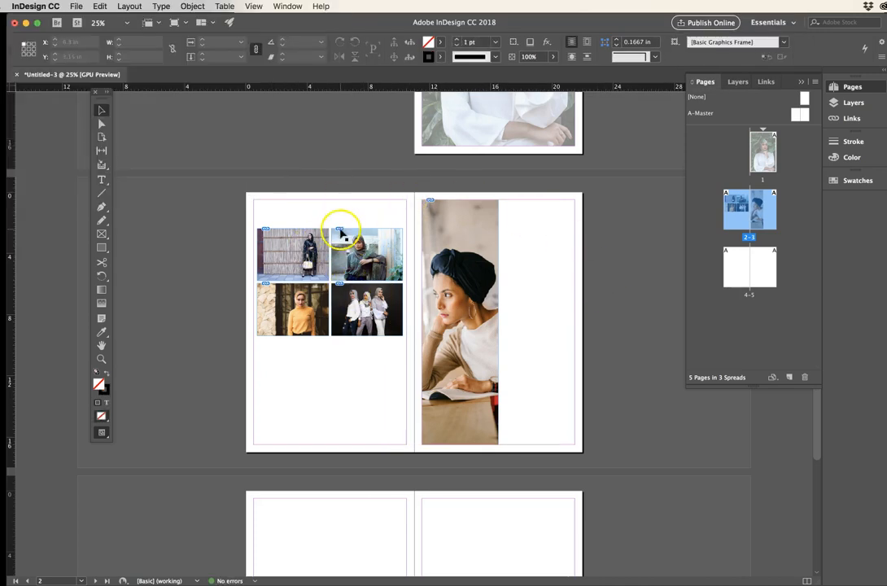
Turn on Overprint Preview for the document and leave all objects deselected.
click(255, 6)
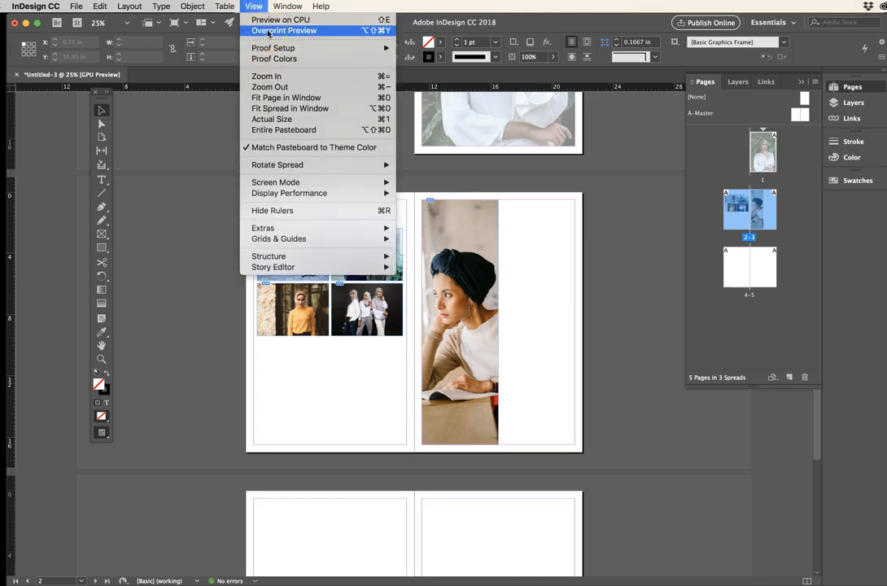
click(268, 31)
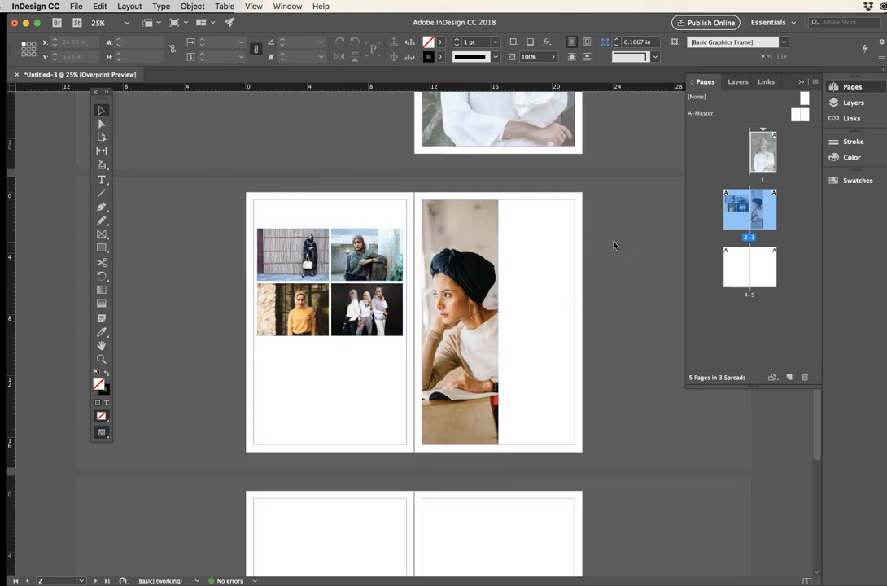
click(618, 244)
Select the four-photo grid on page 2 and move it up about 0.6 in, then deselect it.
drag(307, 219, 356, 317)
click(337, 371)
scroll(358, 337, down, 3)
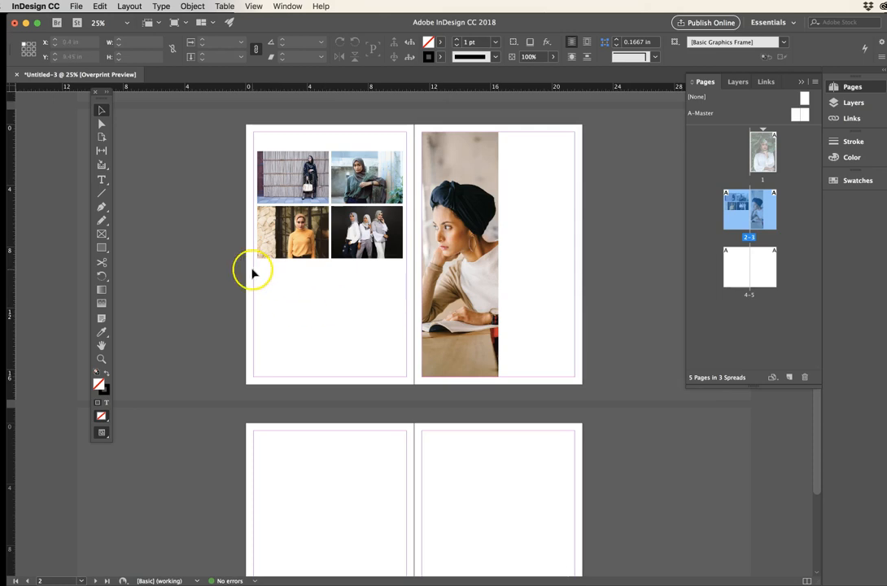
Create two side-by-side linked text frames below page 2's photo grid, about 9.5 by 7.175 in overall.
click(101, 179)
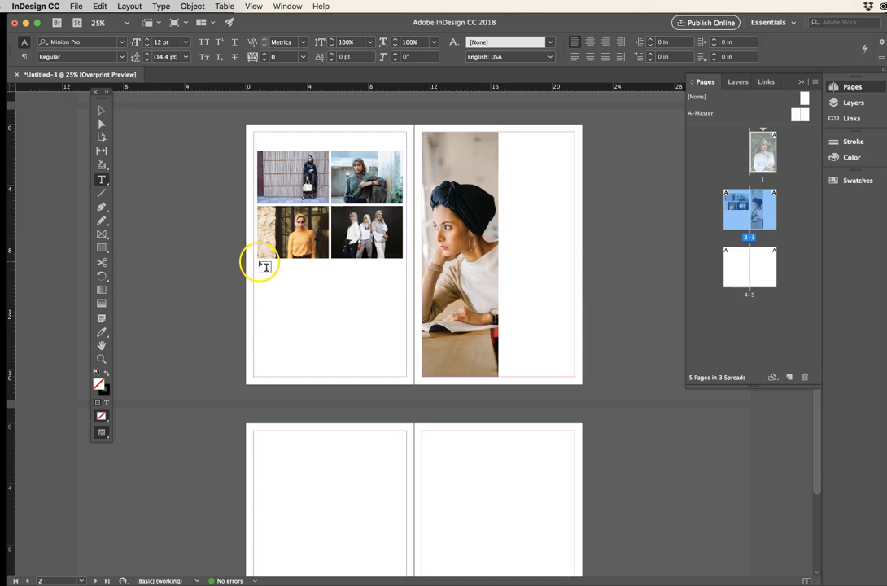
drag(261, 266, 402, 372)
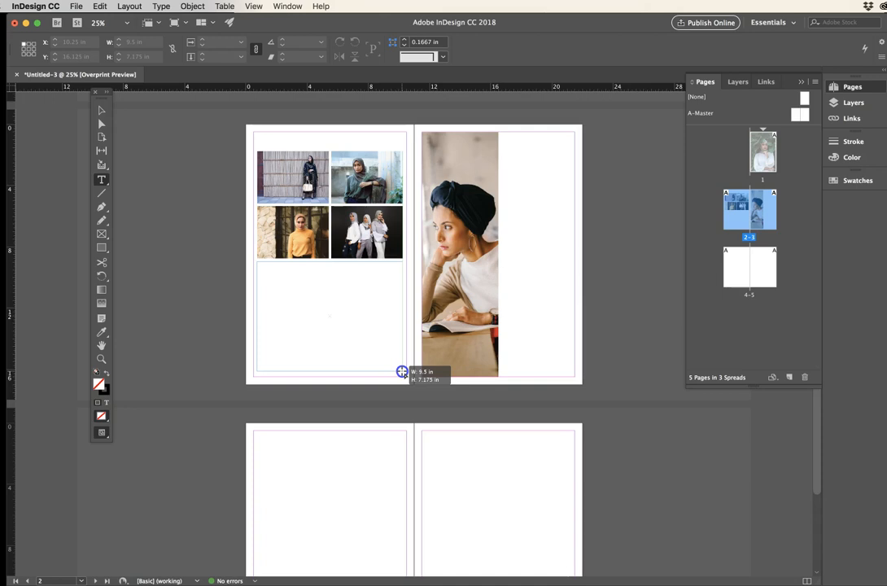
key(Right)
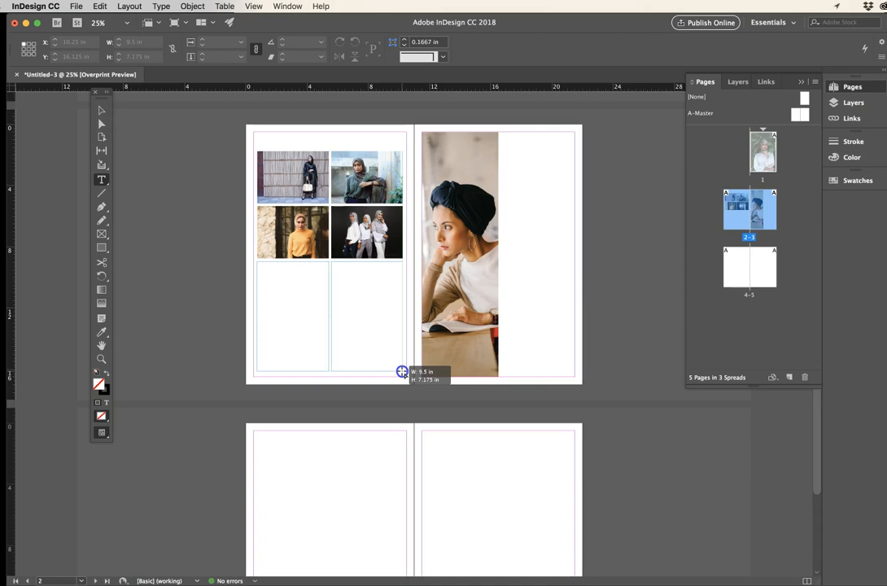
drag(402, 372, 402, 371)
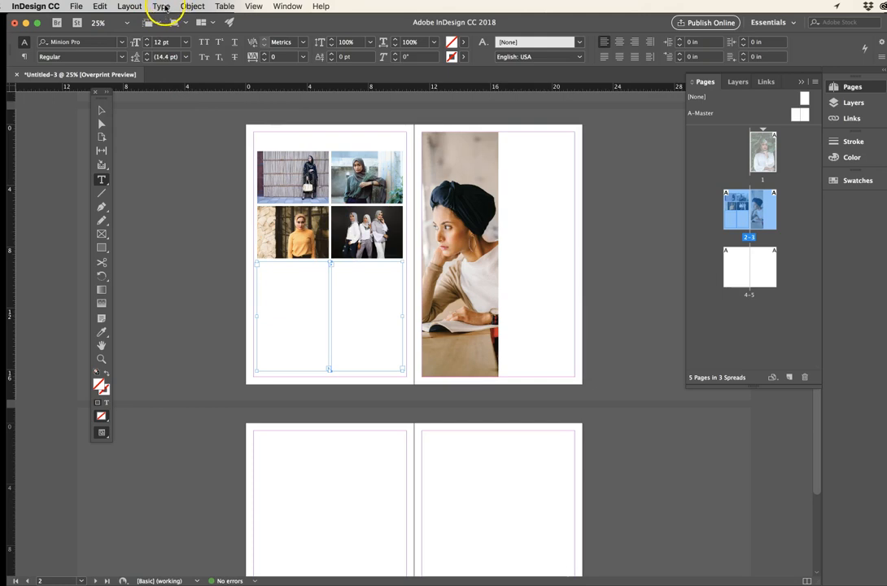
Fill the linked text frames on page 2 with placeholder text and deselect them.
click(160, 6)
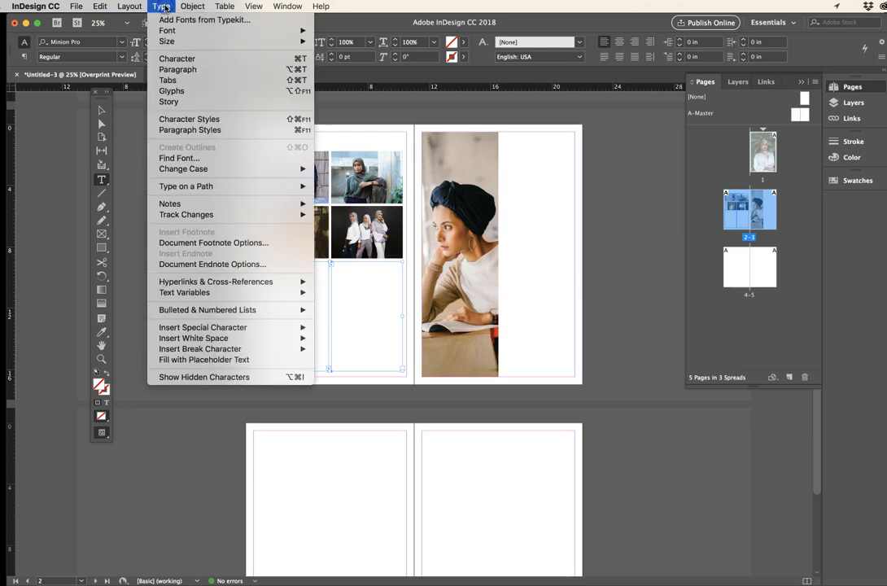
click(185, 361)
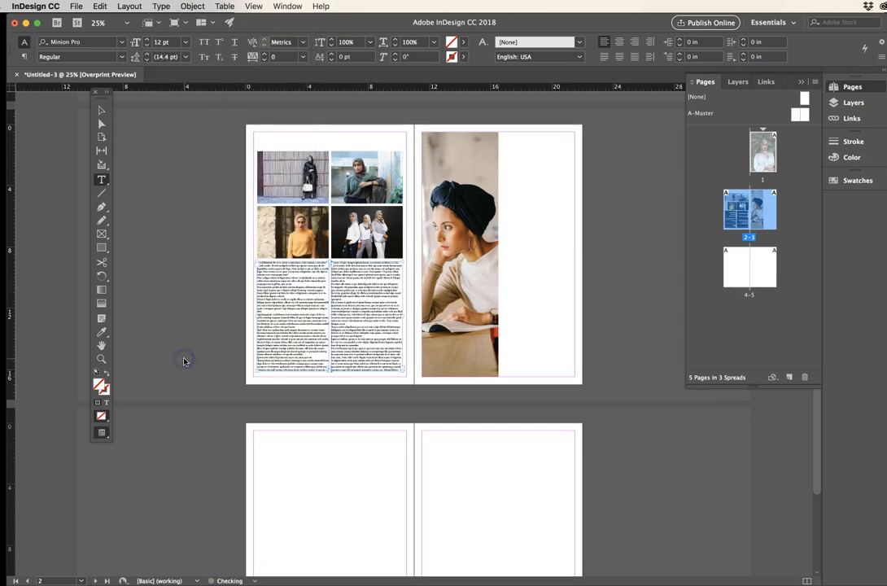
click(101, 109)
click(201, 430)
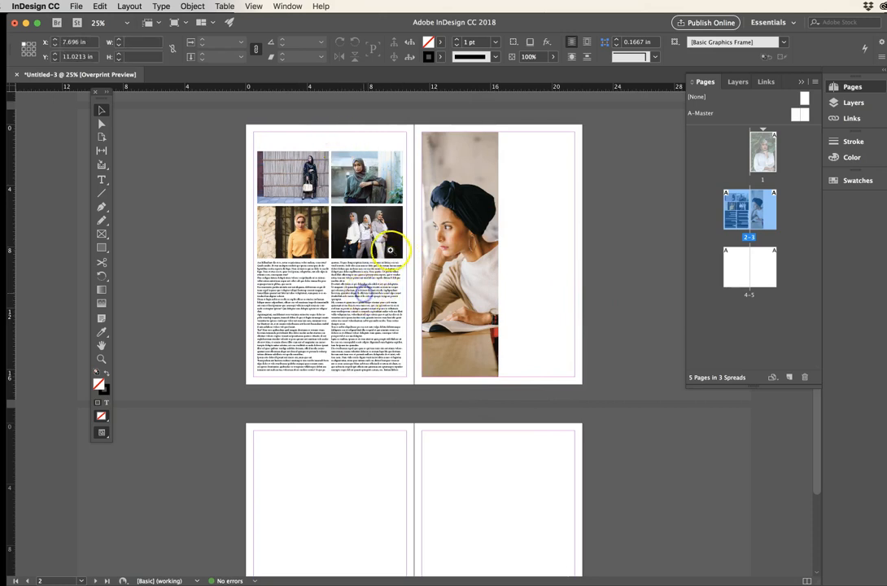
Add a text frame about 9.5 by 0.98 in above the page 2 photos, reading MODEST FASHION IN FOCUS.
key(super+equal)
drag(379, 251, 373, 277)
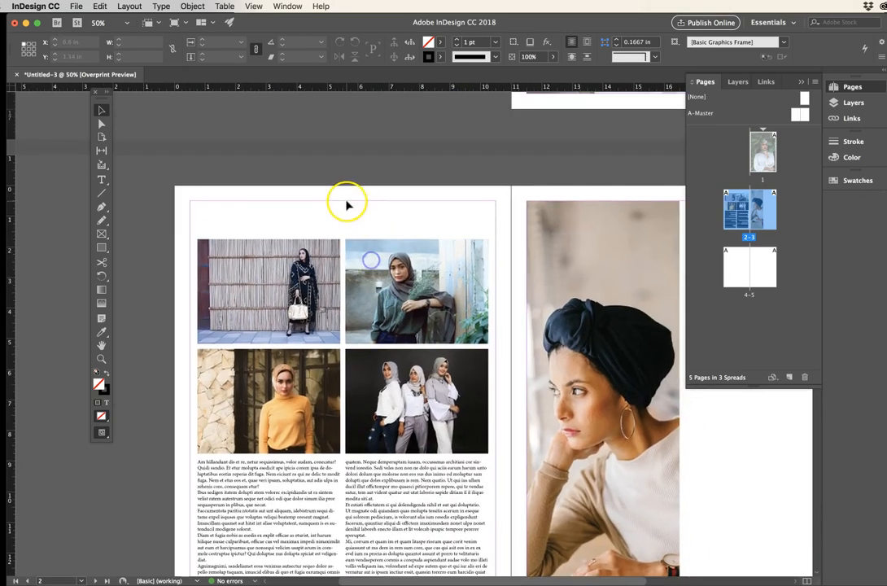
click(101, 179)
drag(196, 205, 489, 237)
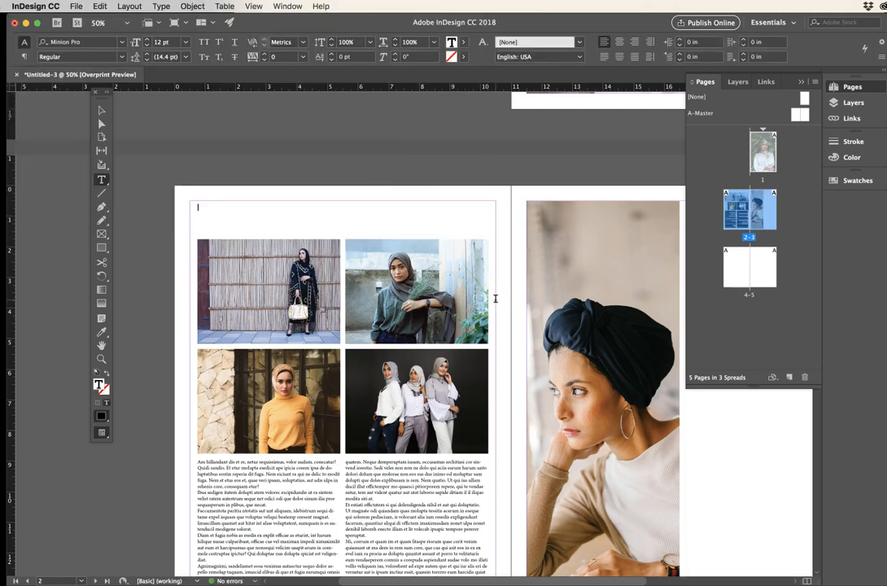
text(MO)
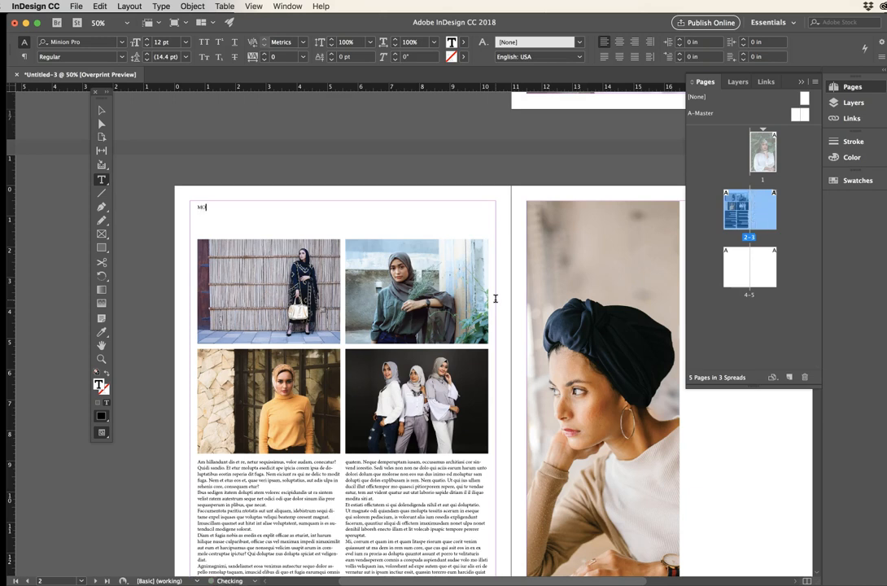
text(DEST FASHION IN FOCUS)
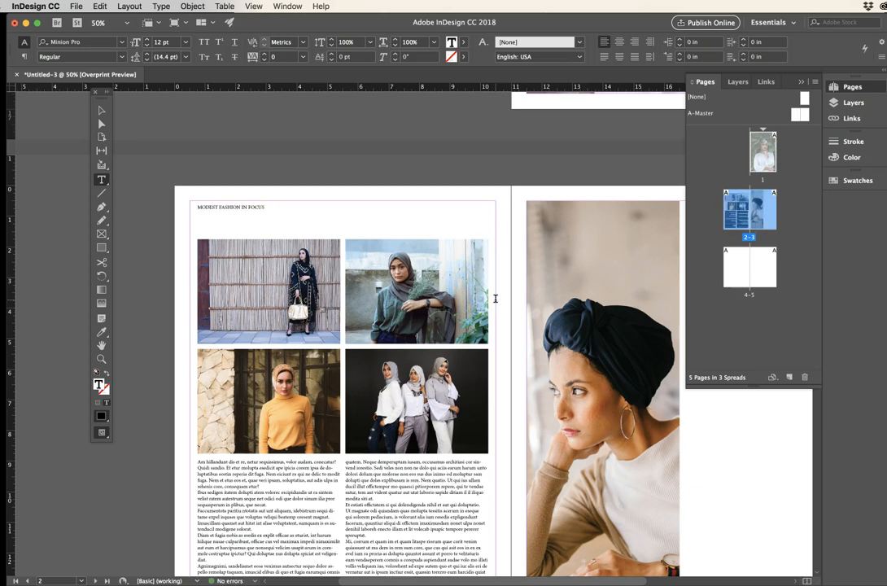
click(101, 110)
click(312, 160)
Select the whole title text on page 2, try a 60 pt font size and set it to 48 pt.
double_click(247, 206)
drag(284, 206, 127, 203)
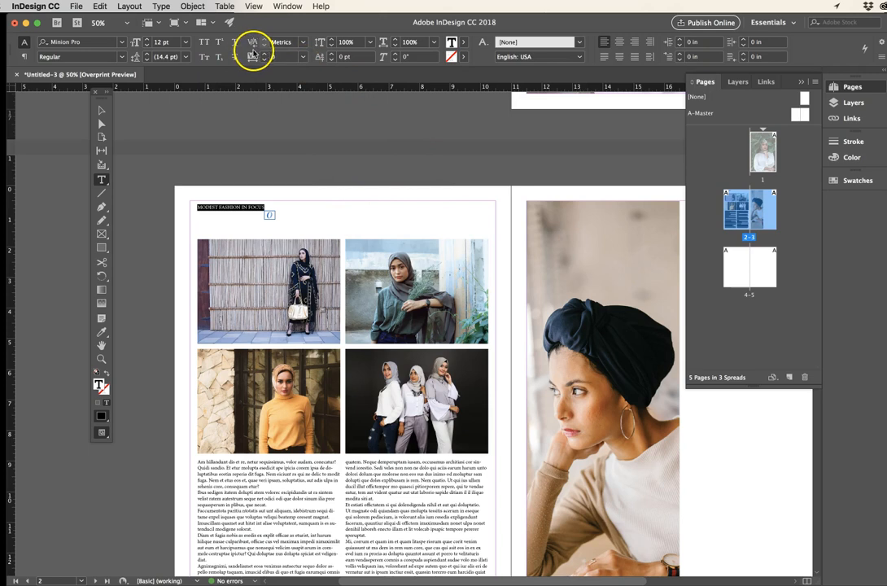
click(186, 41)
click(167, 210)
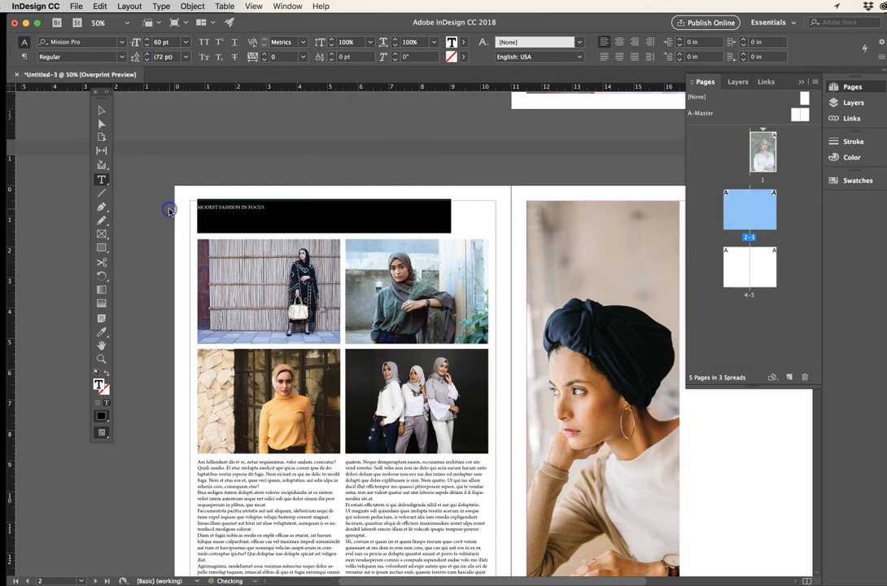
click(185, 42)
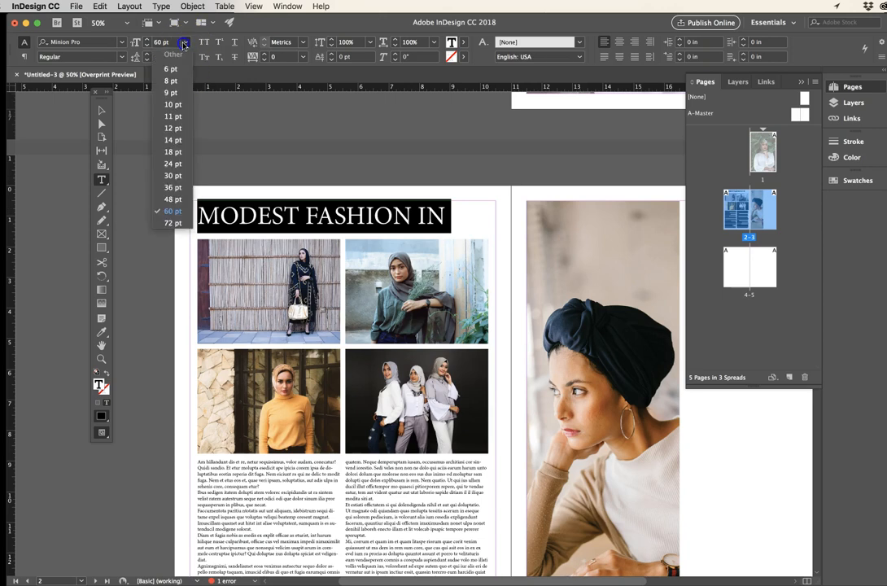
click(169, 198)
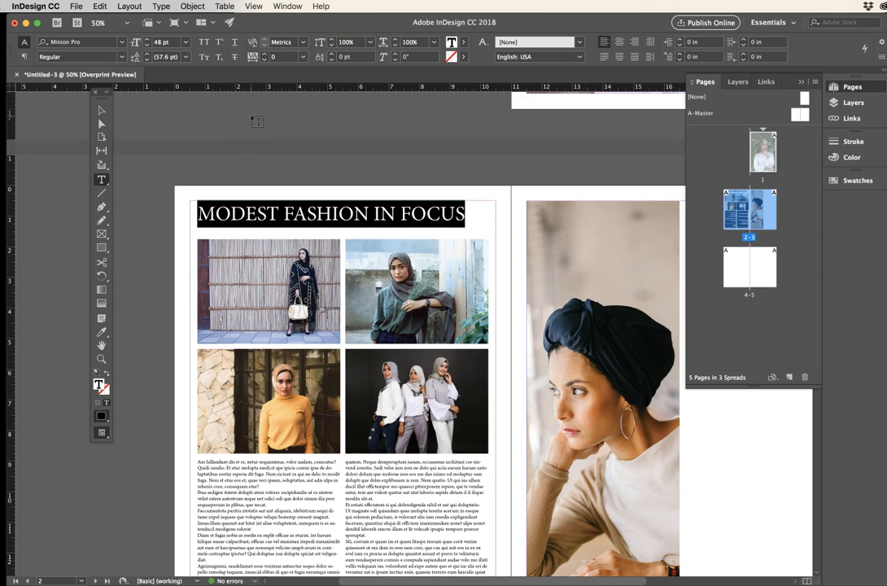
Reset the selected page 2 title to an 11 pt font size.
click(184, 43)
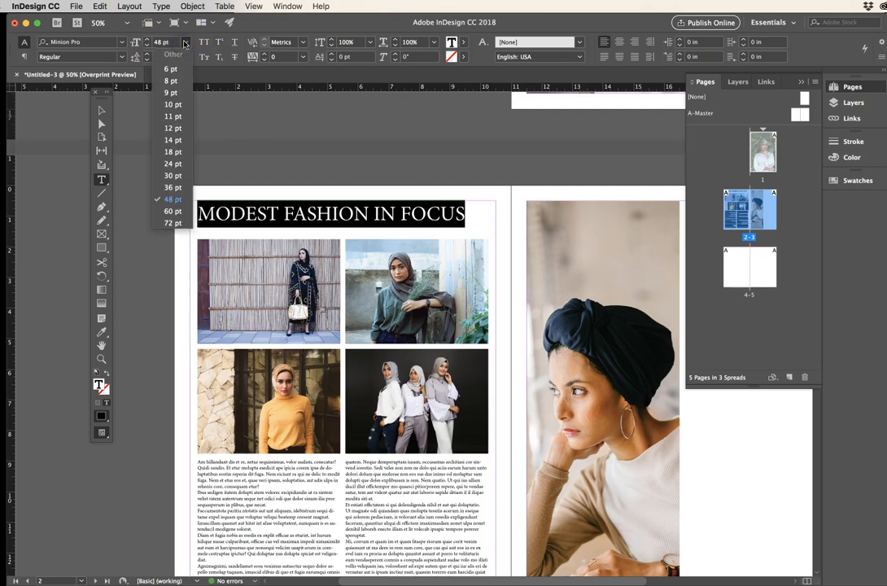
click(185, 42)
click(184, 42)
click(173, 116)
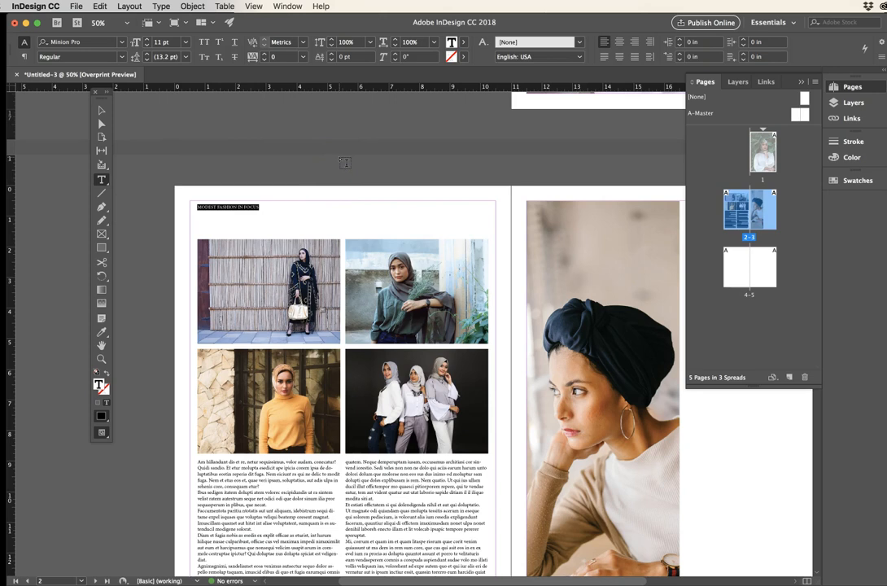
Enlarge the page 2 title in increments until it nearly spans its frame on one line, ending at 51 pt, and deselect it.
key(super+shift+period)
key(super+shift+period)
key(super+shift+period)
key(super+shift+period)
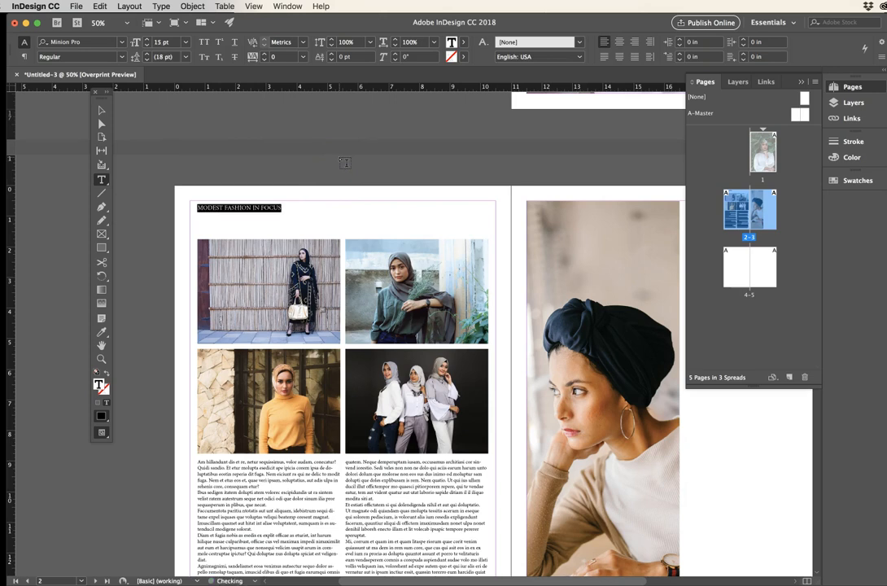
key(super+shift+period)
key(super+shift+period)
key(super+shift+period)
key(super+shift+period)
key(super+shift+period)
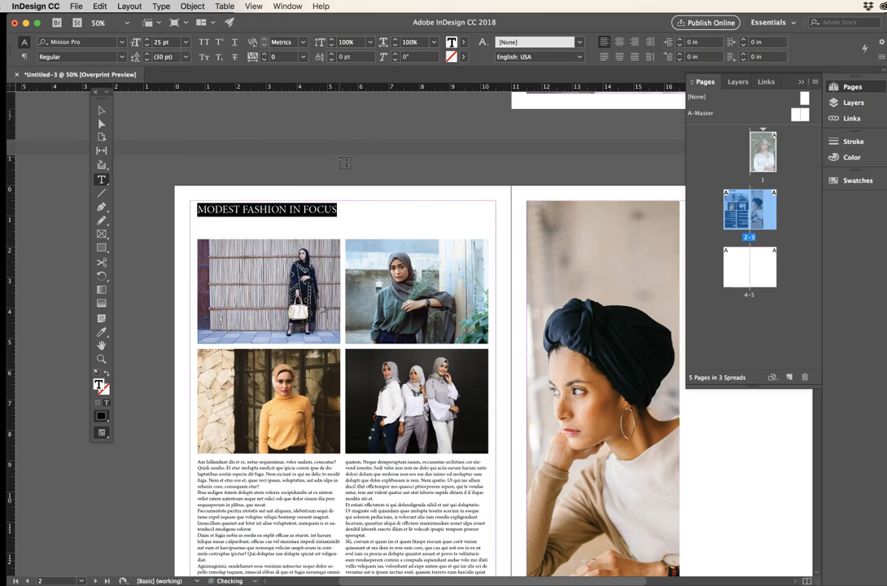
key(super+shift+period)
key(super+shift+period)
key(super+shift+period)
key(super+shift+period)
key(super+shift+period)
key(super+shift+period)
key(super+shift+period)
key(super+shift+period)
key(super+shift+period)
key(super+shift+period)
key(super+shift+period)
key(super+shift+period)
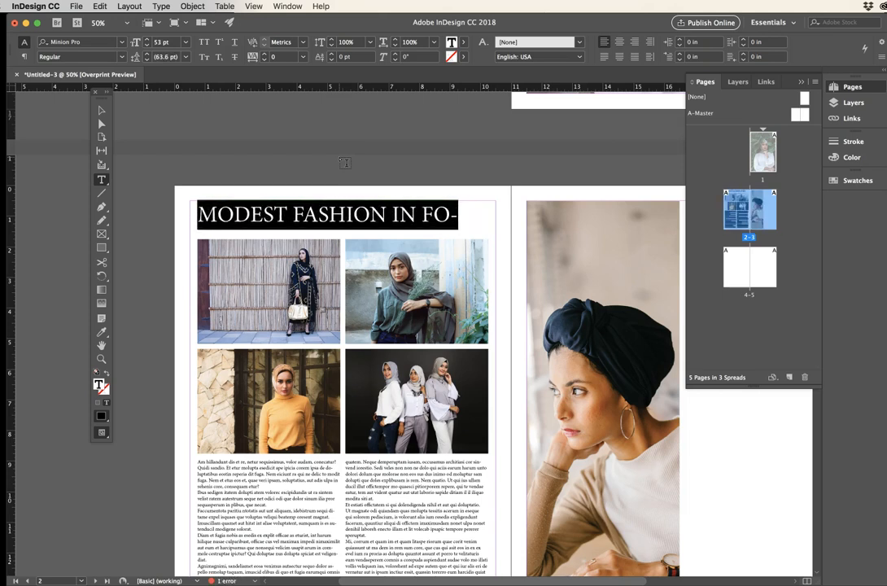
key(super+shift+comma)
key(super+shift+comma)
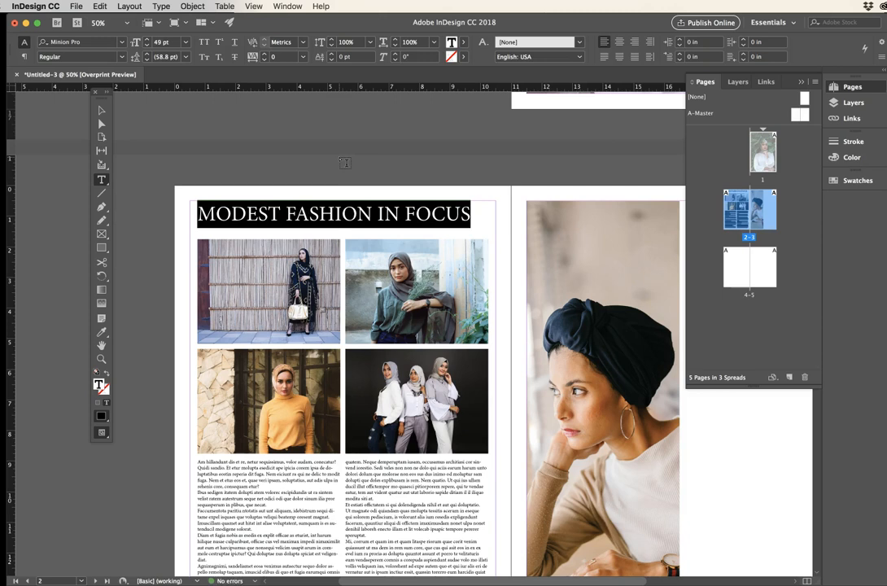
key(alt+Right)
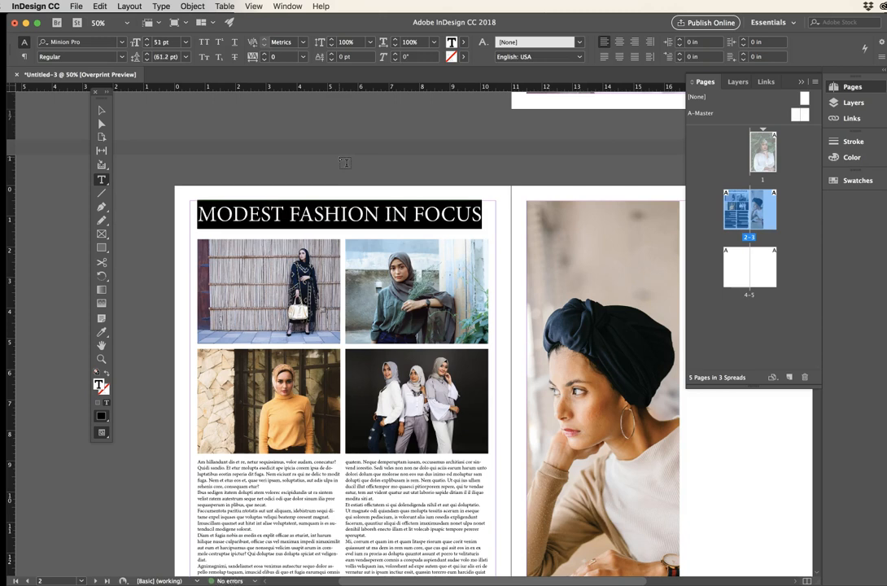
scroll(345, 163, left, 1)
scroll(176, 132, right, 1)
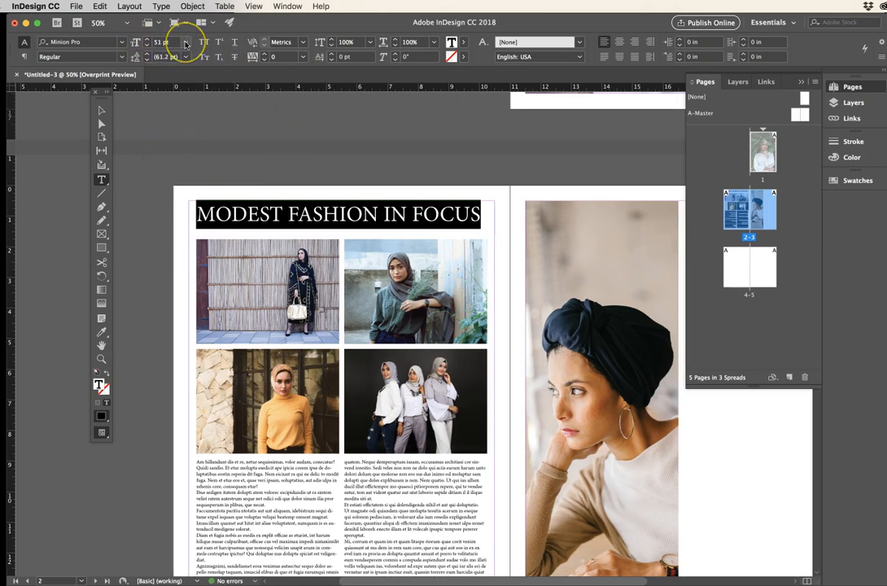
click(101, 110)
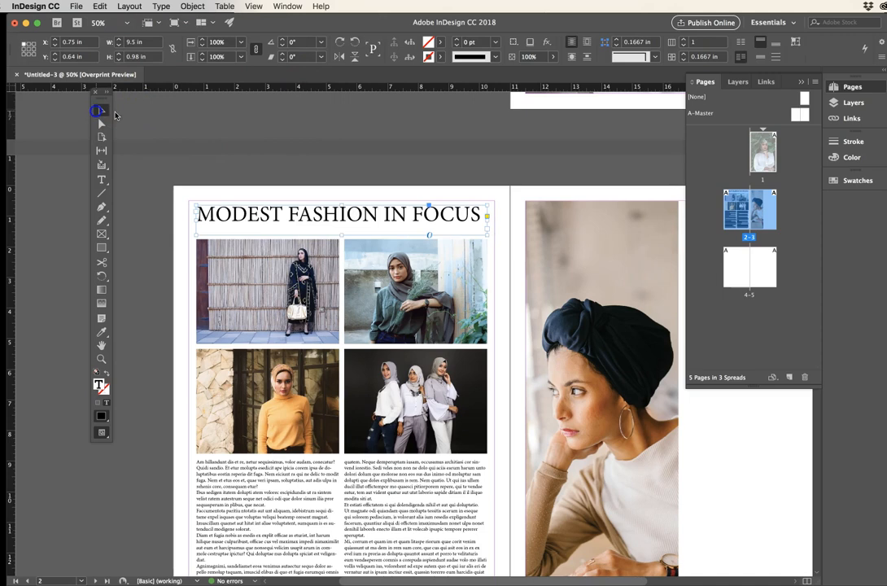
click(185, 114)
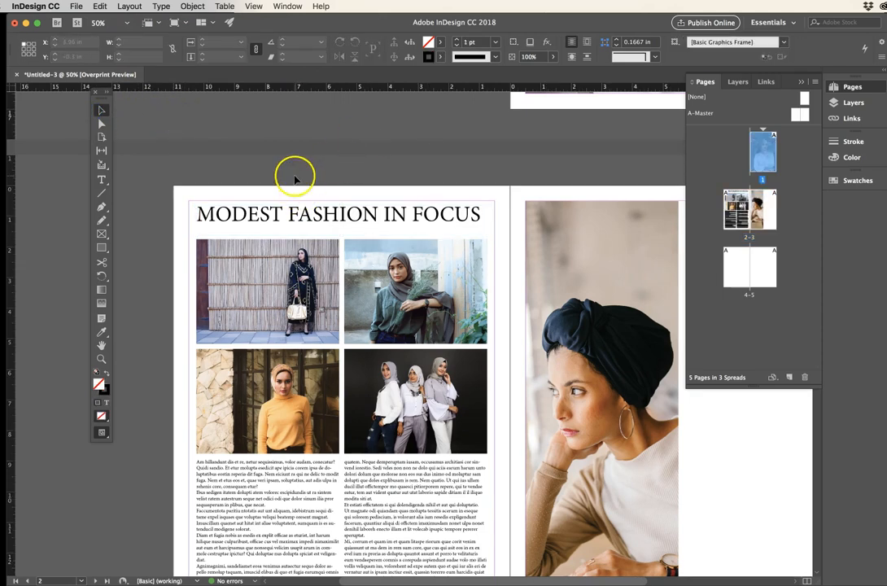
click(408, 232)
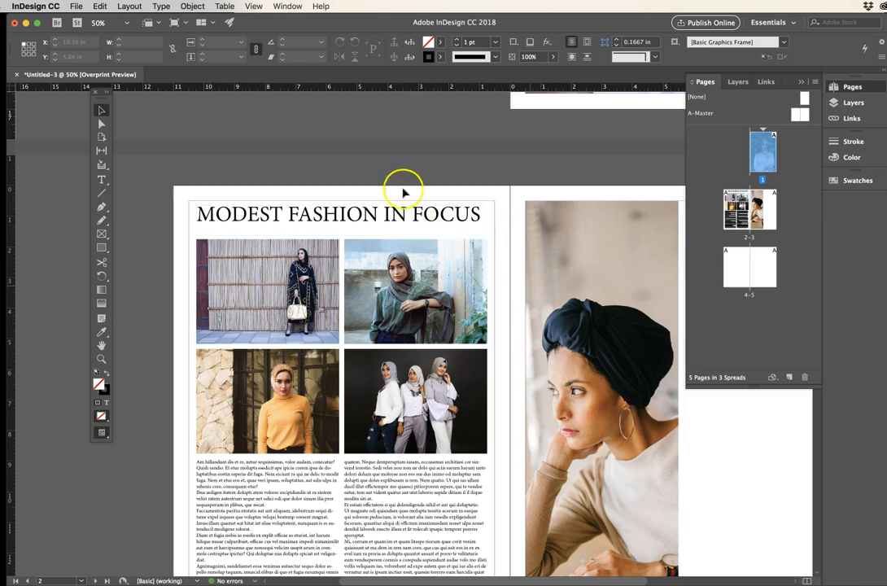
scroll(439, 248, down, 3)
scroll(439, 248, right, 2)
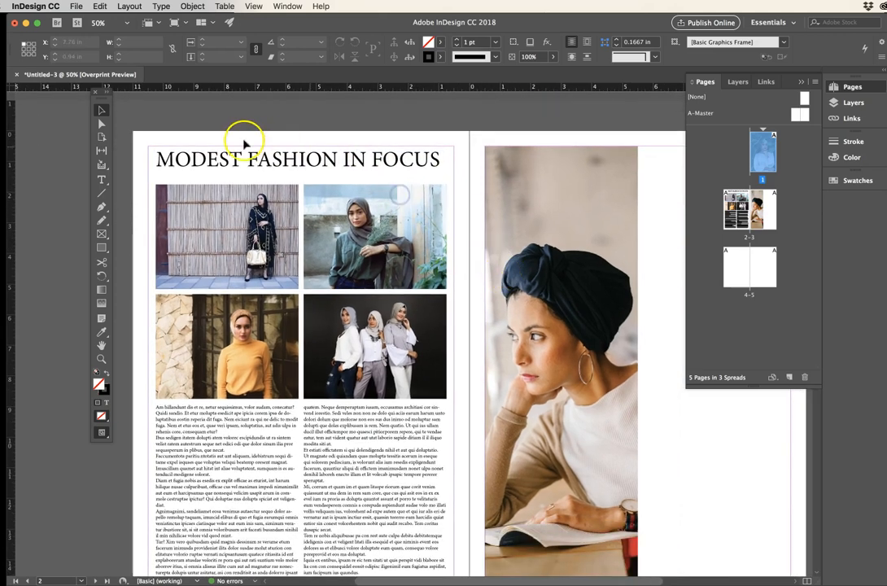
alt+super+click(520, 252)
drag(489, 272, 491, 220)
super+click(340, 313)
drag(437, 302, 477, 287)
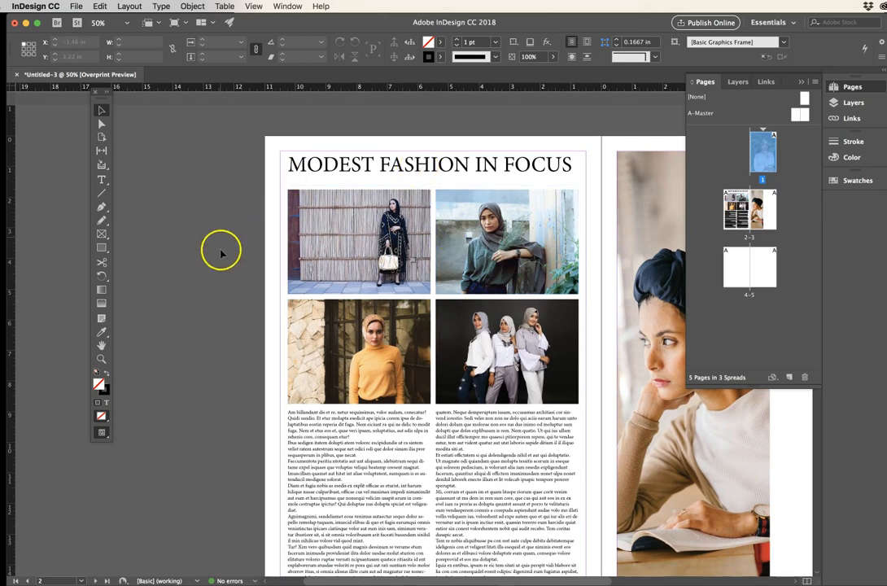
Draw a 10 in horizontal line between the title and photos, from margin to margin on page 2, with a 3 pt stroke.
click(101, 193)
drag(279, 181, 585, 180)
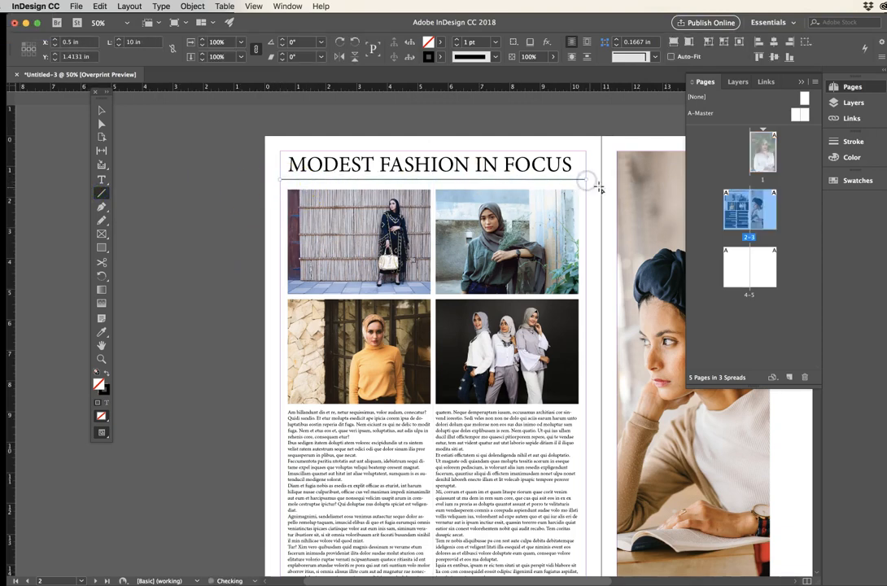
click(457, 40)
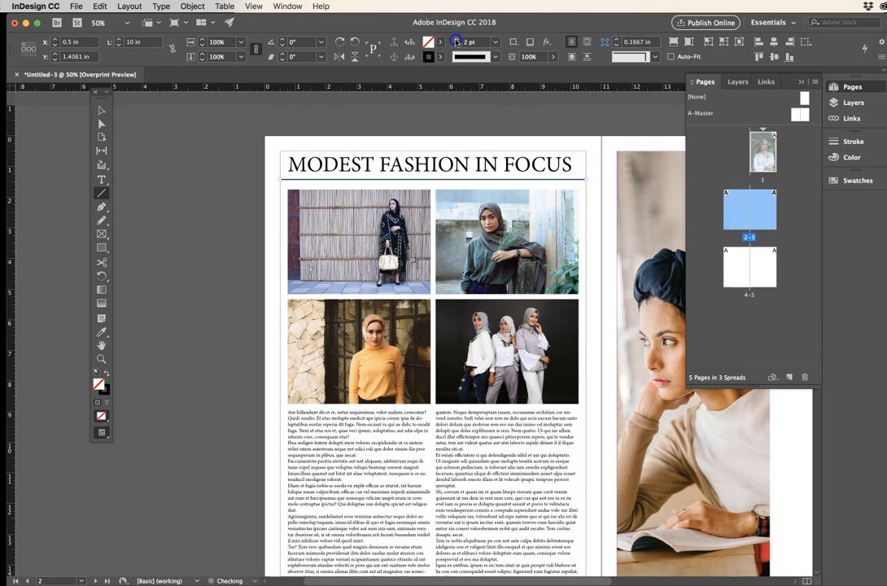
click(456, 40)
click(99, 111)
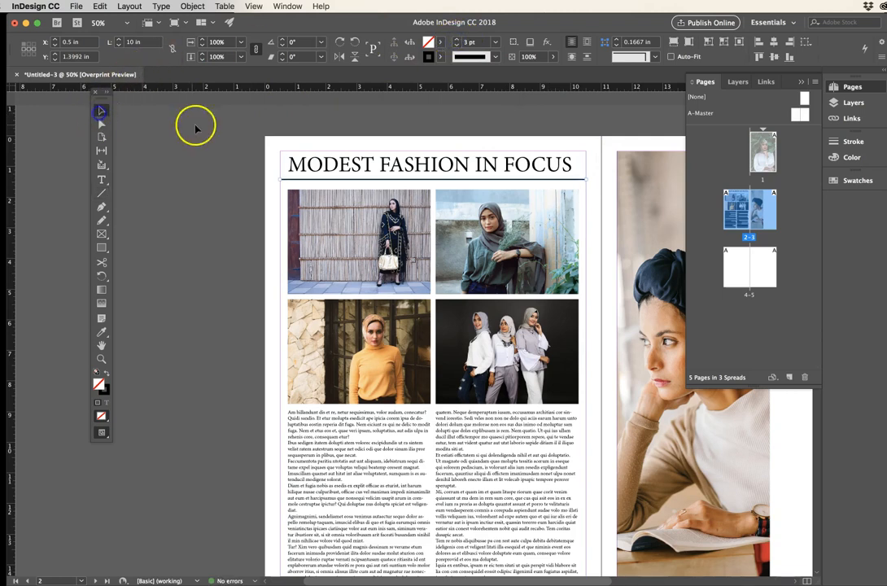
click(195, 125)
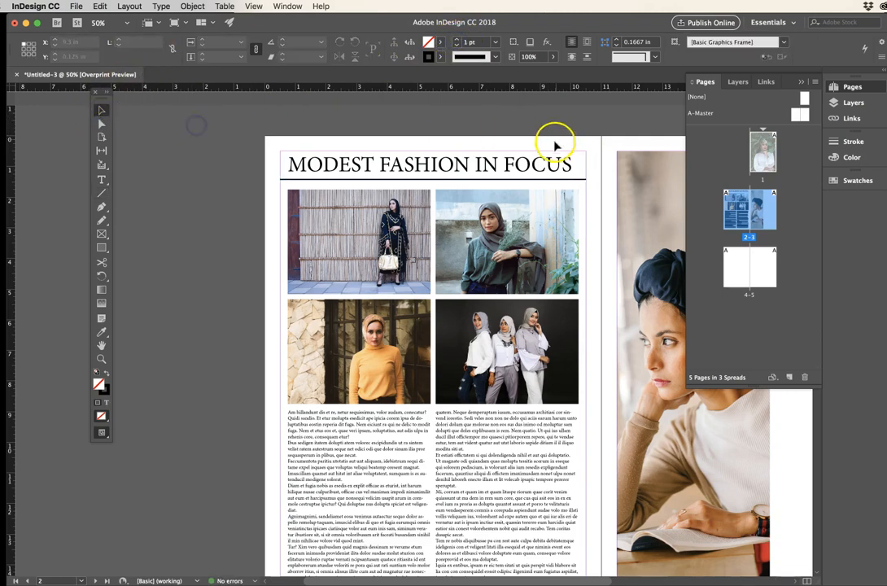
Select the four photos on page 2, try the Bevel corner shape on their frames, and deselect them.
click(412, 207)
shift+click(442, 206)
shift+click(423, 338)
shift+click(486, 340)
super+click(442, 353)
super+click(461, 328)
scroll(426, 341, up, 3)
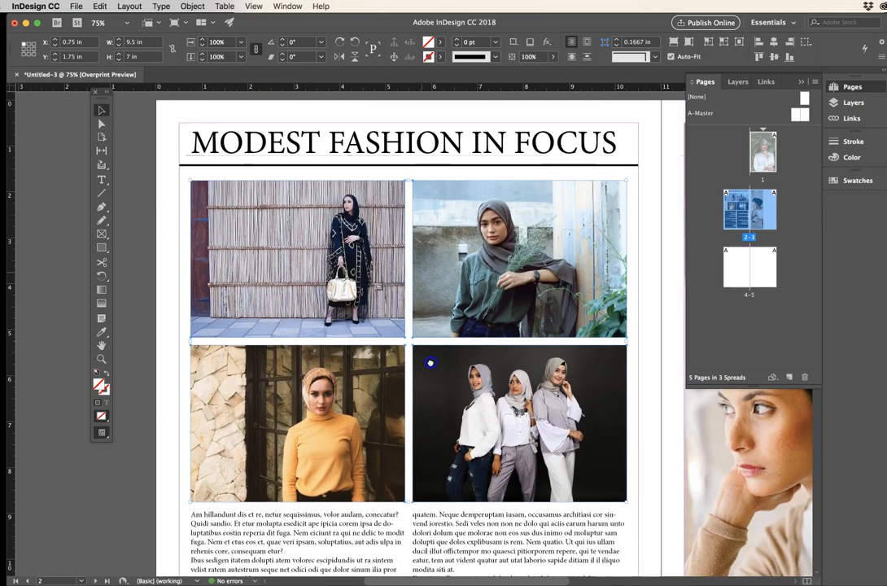
click(655, 58)
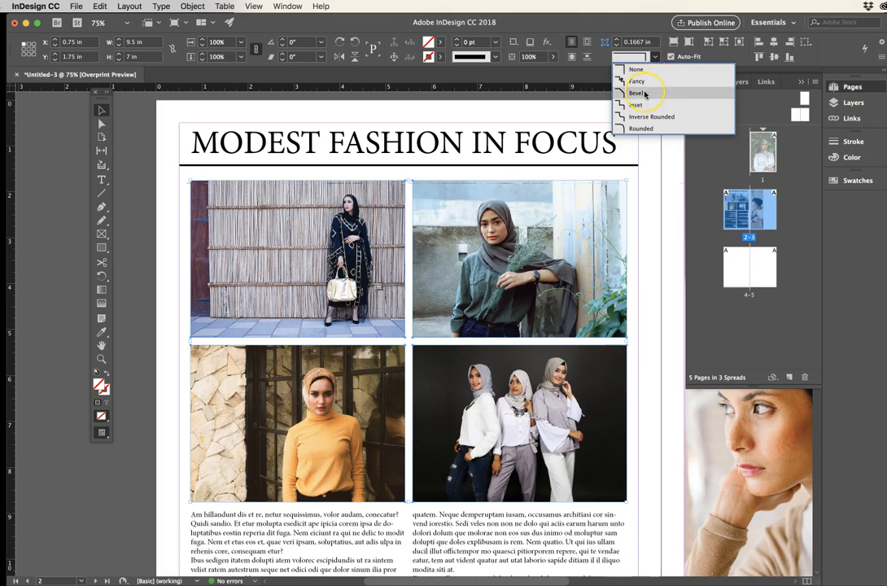
click(644, 94)
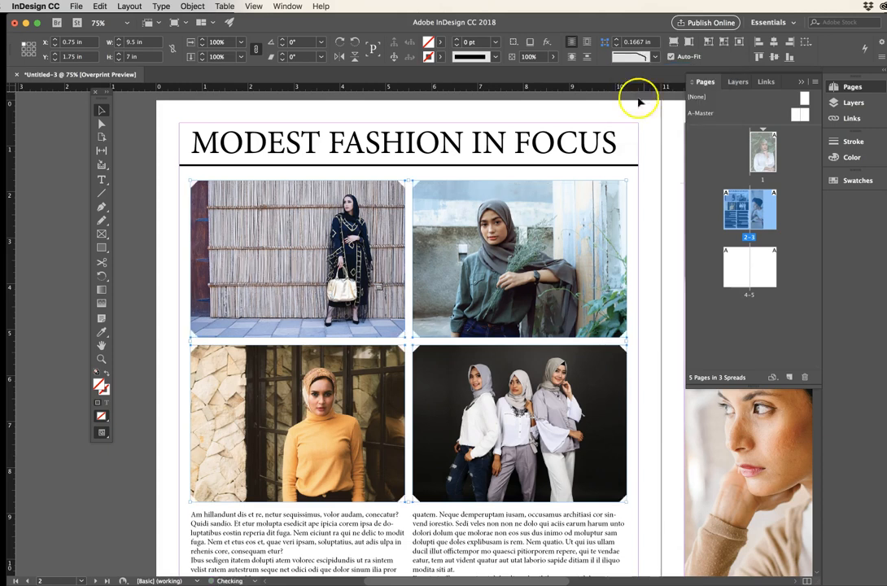
click(159, 200)
Try the Inset corner shape on the four page 2 photo frames and deselect them.
drag(179, 218, 559, 413)
click(653, 57)
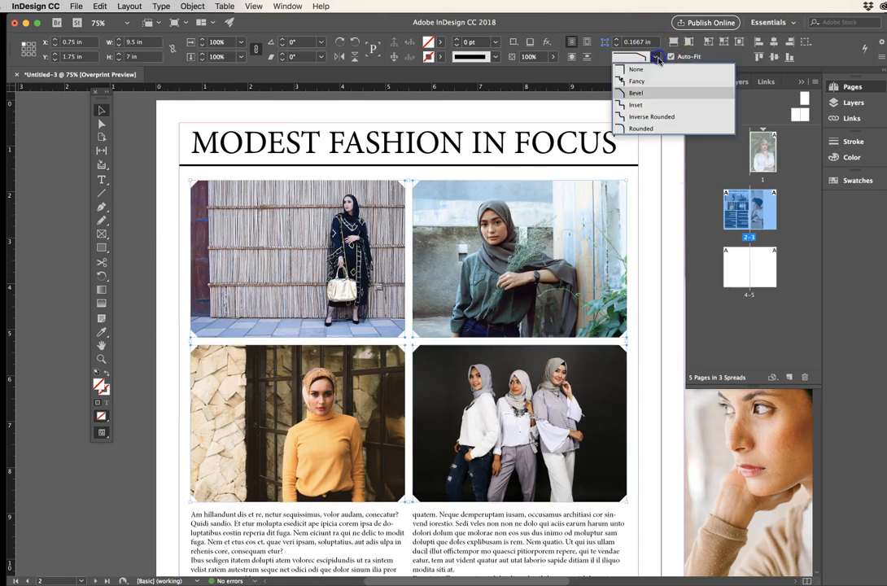
click(658, 107)
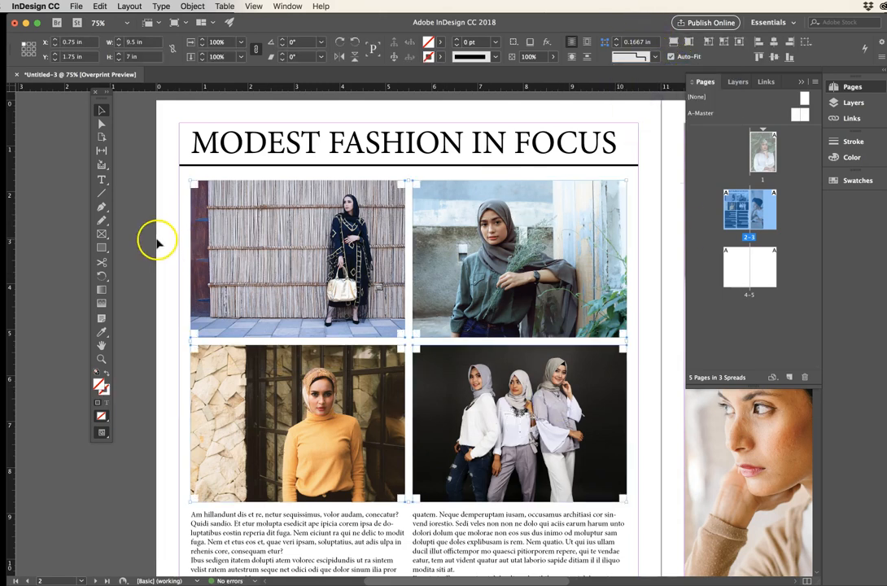
click(156, 239)
Try the Rounded corner shape on the four page 2 photo frames and deselect them.
drag(180, 231, 553, 411)
click(654, 56)
click(644, 129)
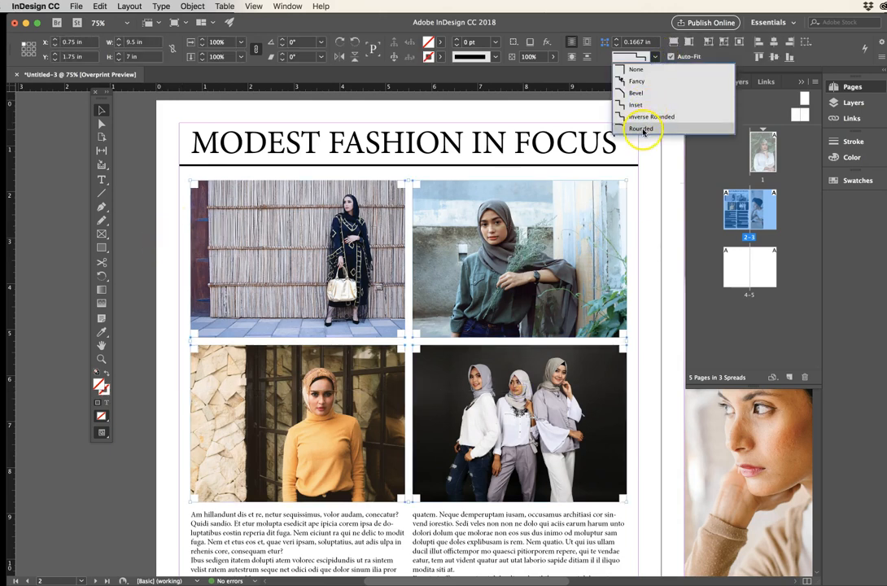
click(123, 216)
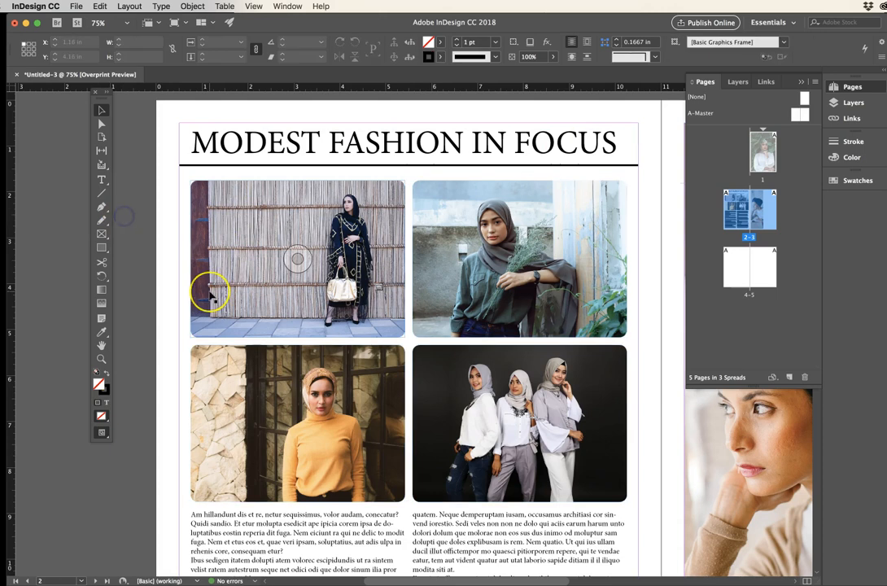
Give all four page 2 photo frames Bevel corners and adjust the corner size in increments, ending at 0.1875 in.
drag(179, 211, 525, 438)
click(647, 56)
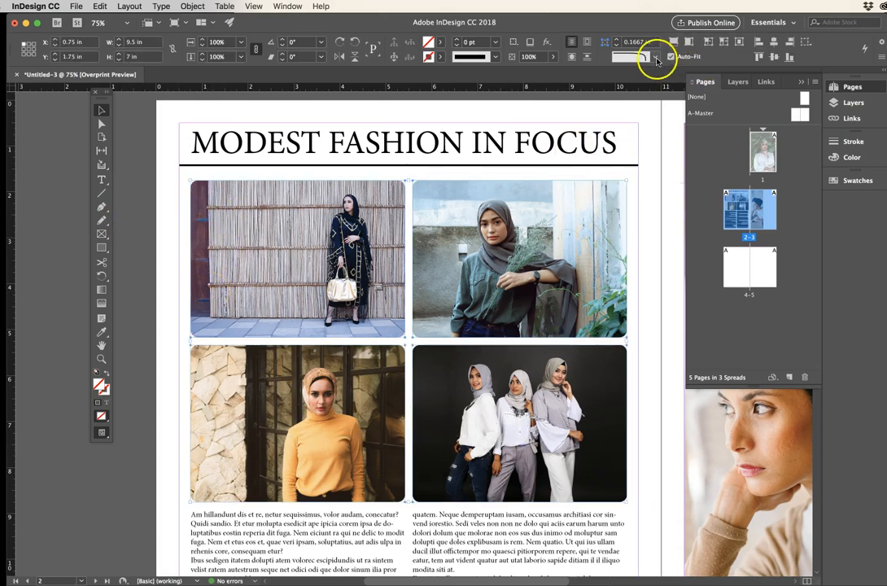
click(641, 93)
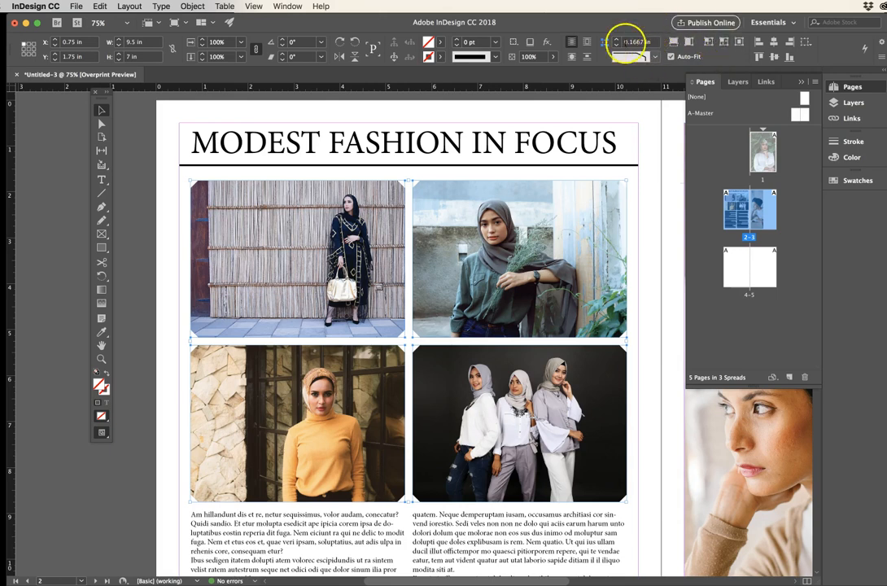
click(616, 42)
click(616, 41)
click(617, 41)
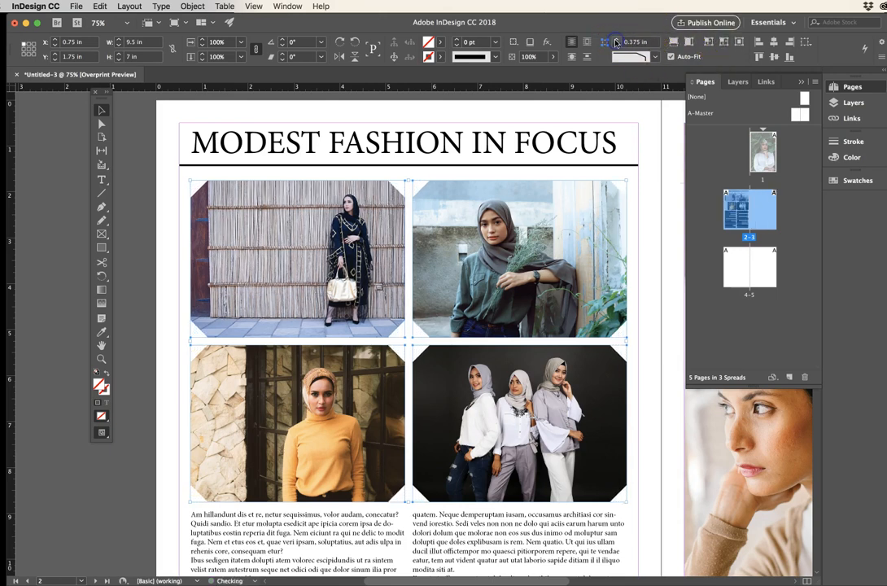
click(617, 42)
click(616, 46)
click(616, 46)
click(616, 46)
click(616, 46)
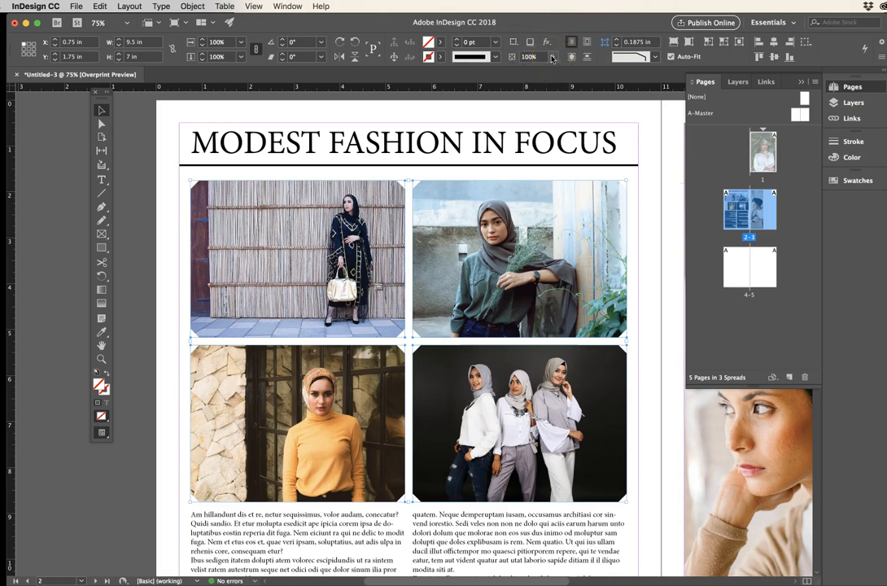
Try reducing the selected photos' opacity to 39% and return it to 100%.
click(552, 58)
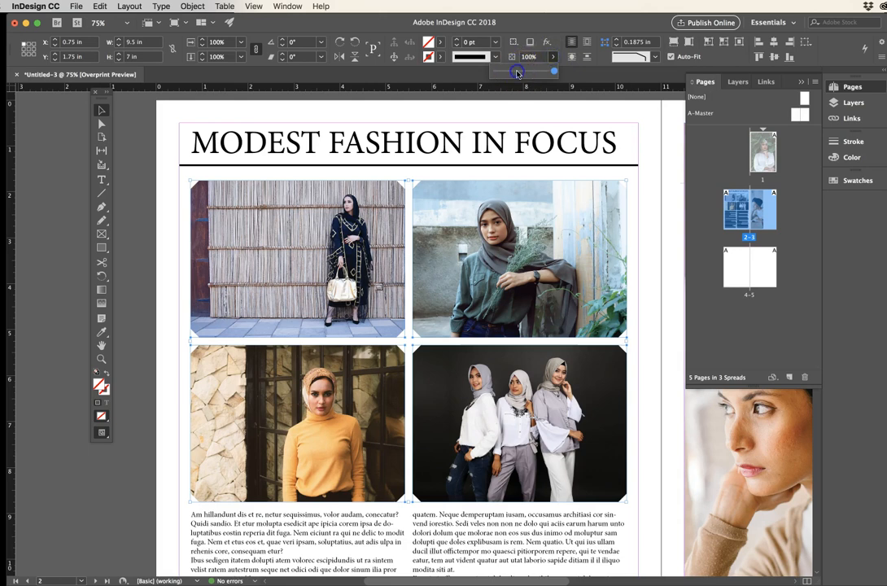
click(518, 71)
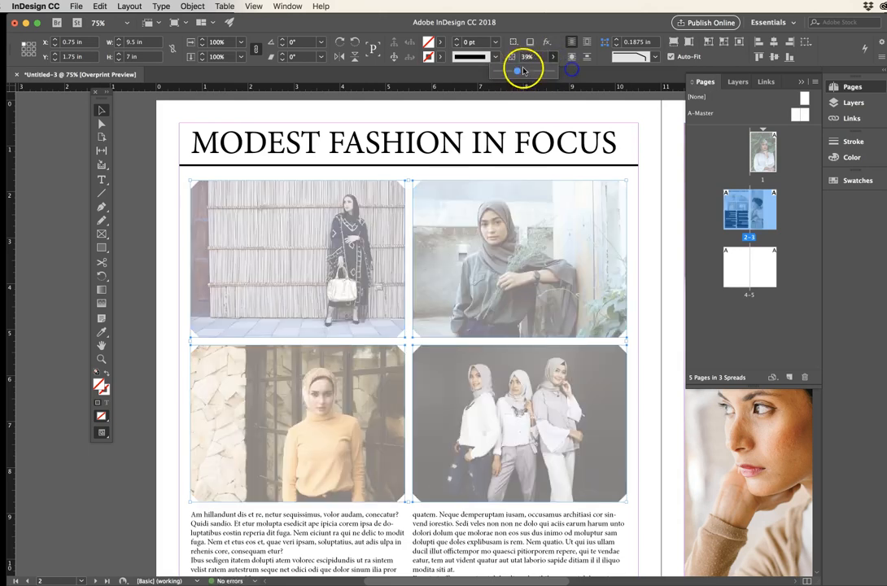
click(522, 71)
drag(523, 70, 598, 72)
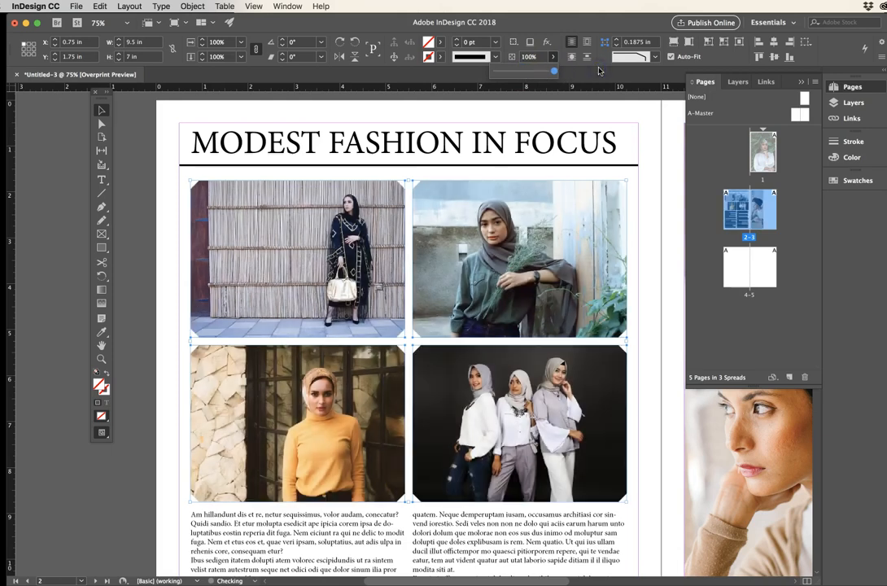
click(548, 43)
drag(519, 71, 559, 73)
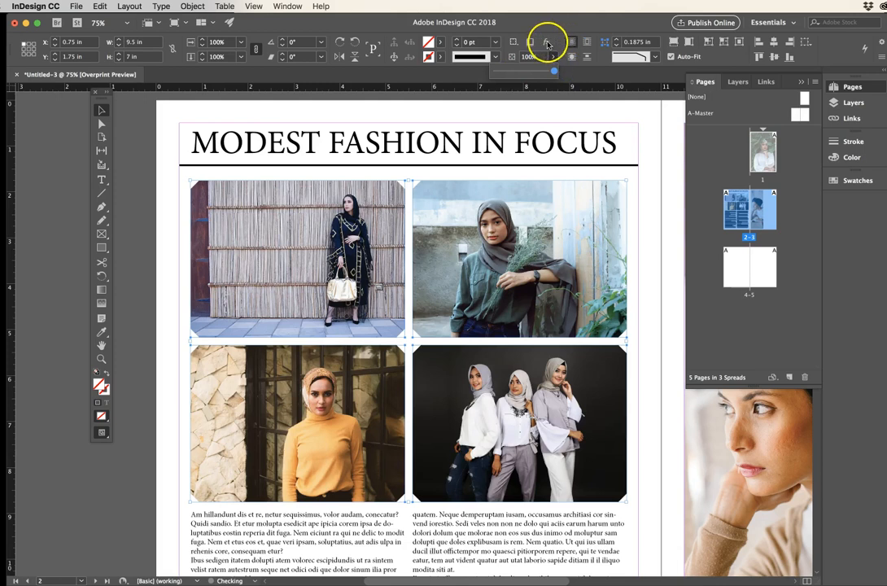
click(547, 44)
drag(528, 71, 590, 74)
click(547, 44)
click(546, 57)
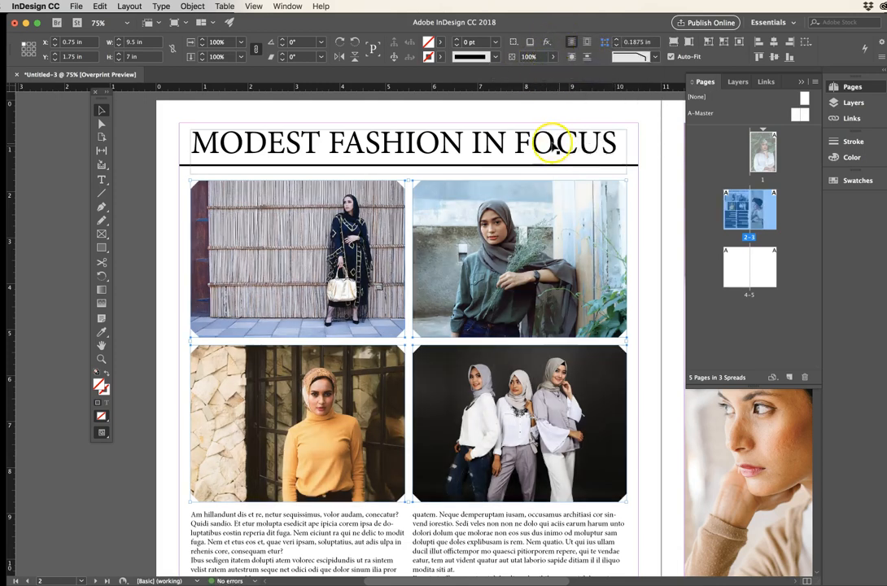
Preview a Basic Feather effect with 0.125 in feather width on the selected photos and cancel it.
click(545, 46)
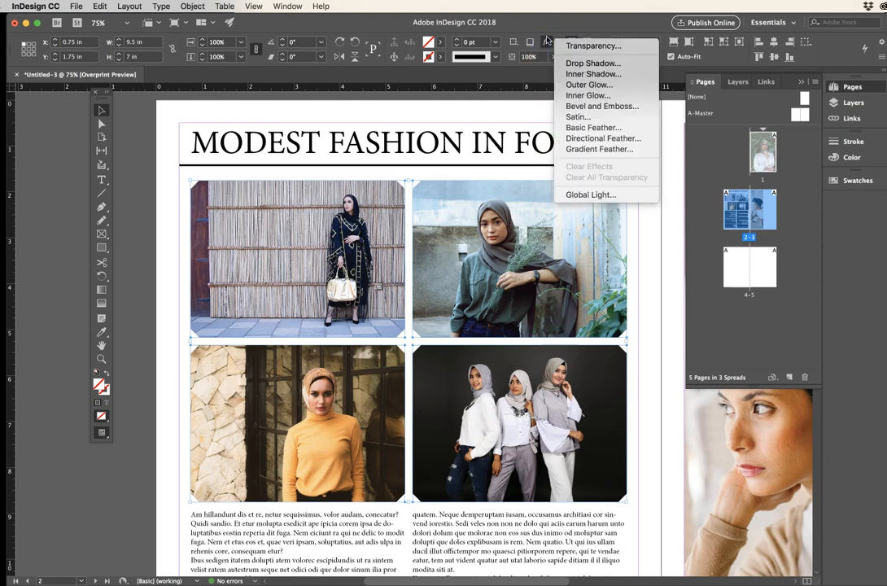
click(585, 129)
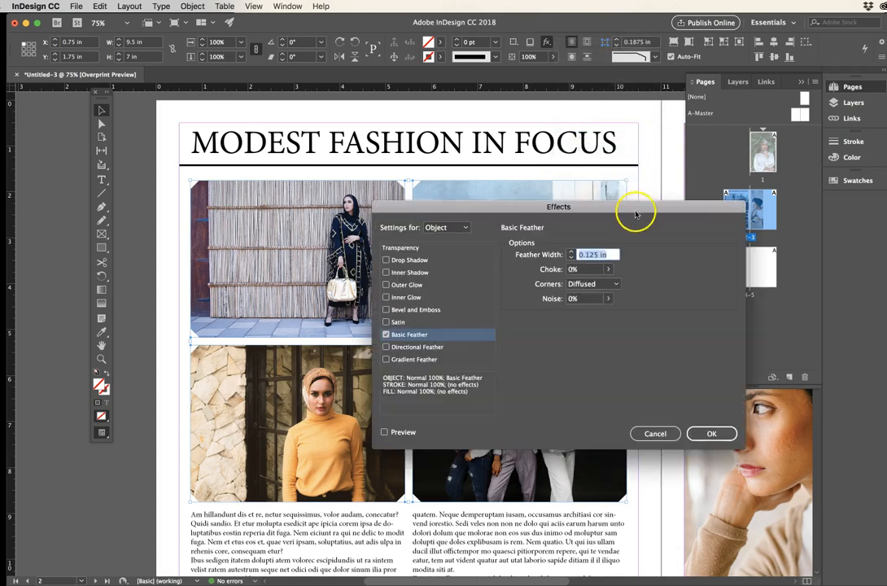
click(394, 434)
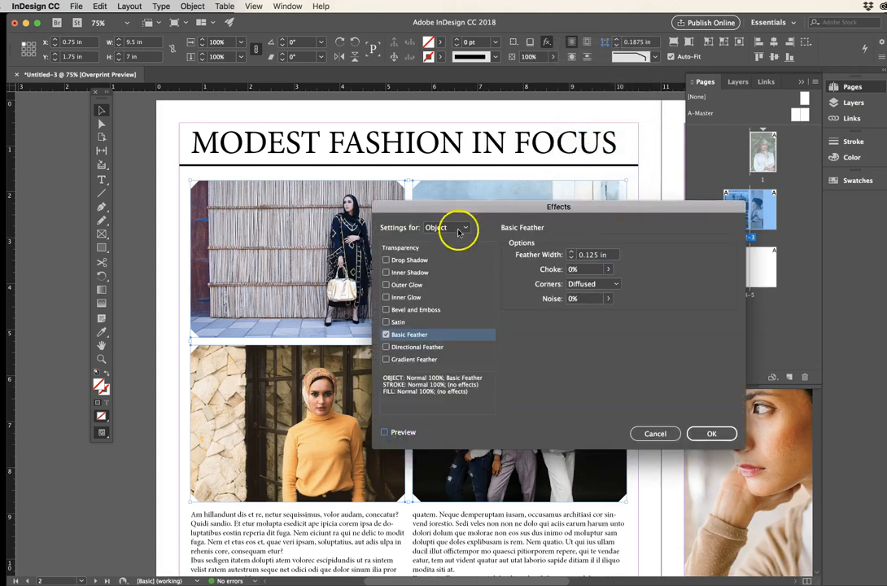
drag(415, 205, 585, 169)
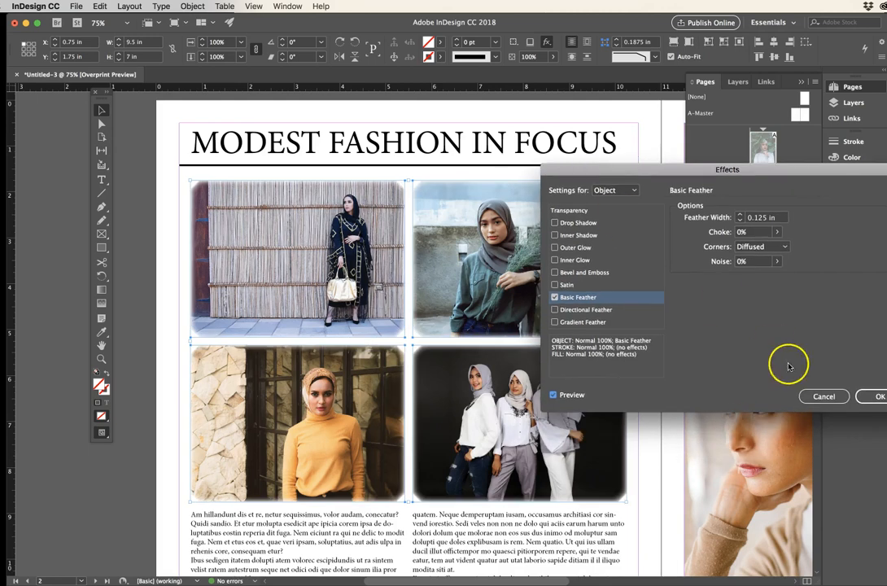
drag(808, 173, 786, 170)
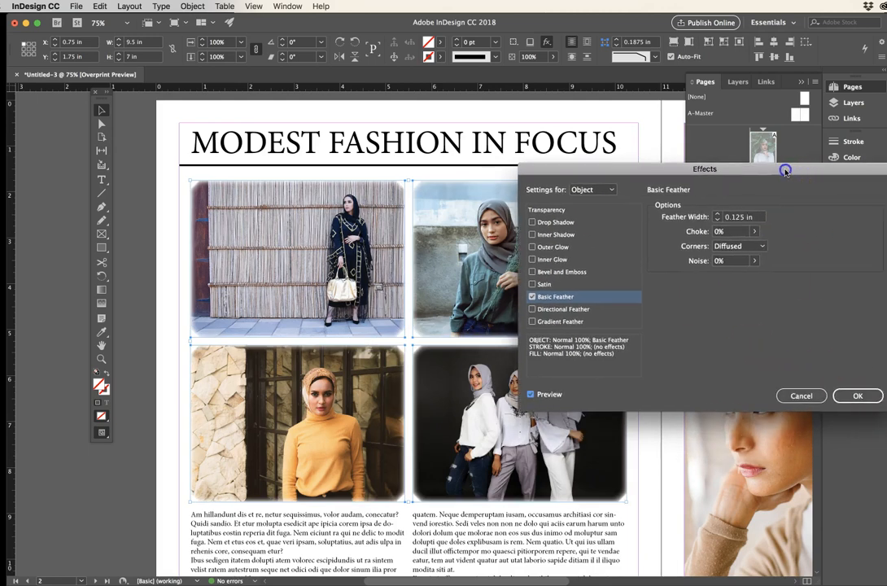
click(804, 396)
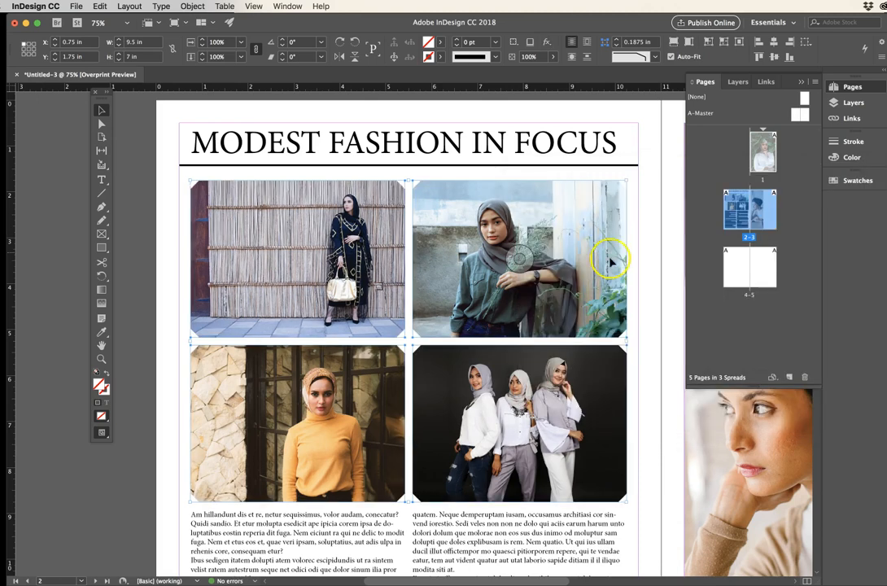
Preview a Bevel and Emboss effect with the Inner Bevel style on the selected photos and cancel it.
click(553, 42)
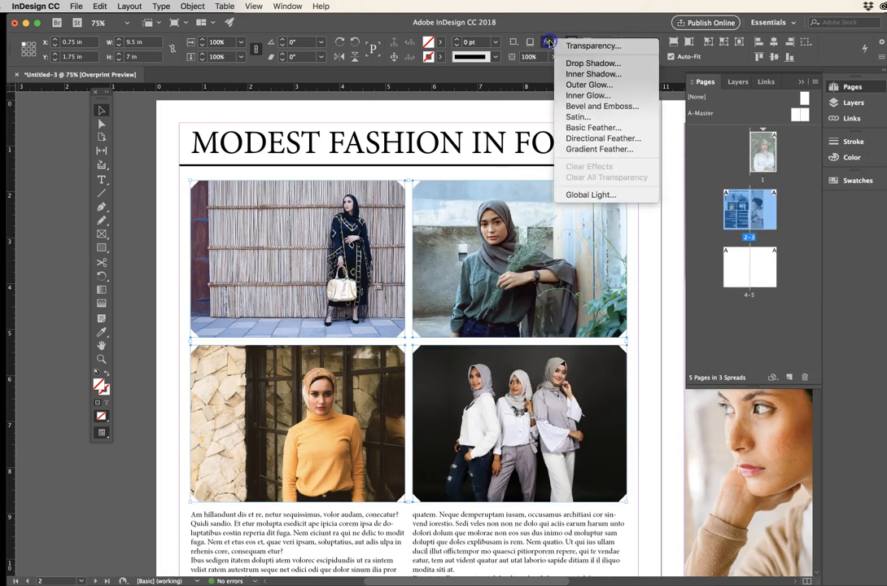
click(614, 105)
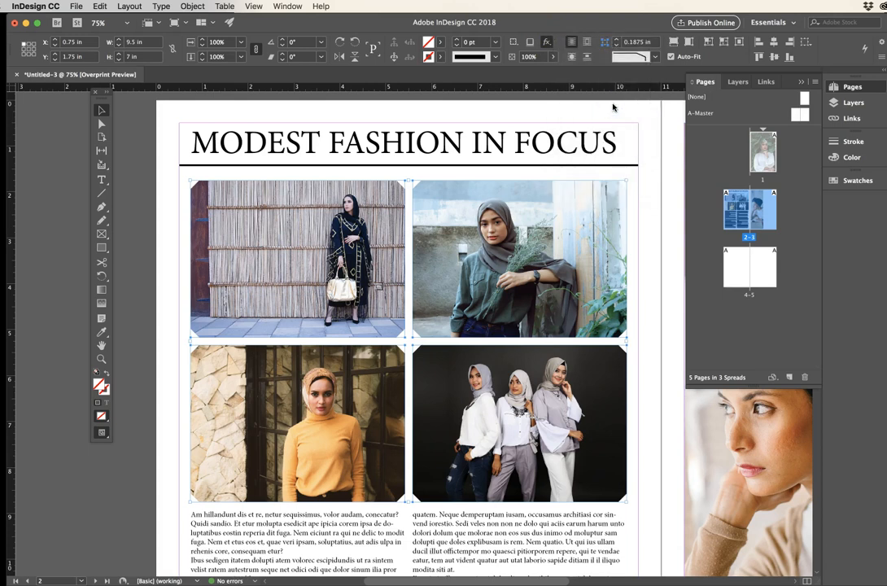
click(595, 228)
click(530, 395)
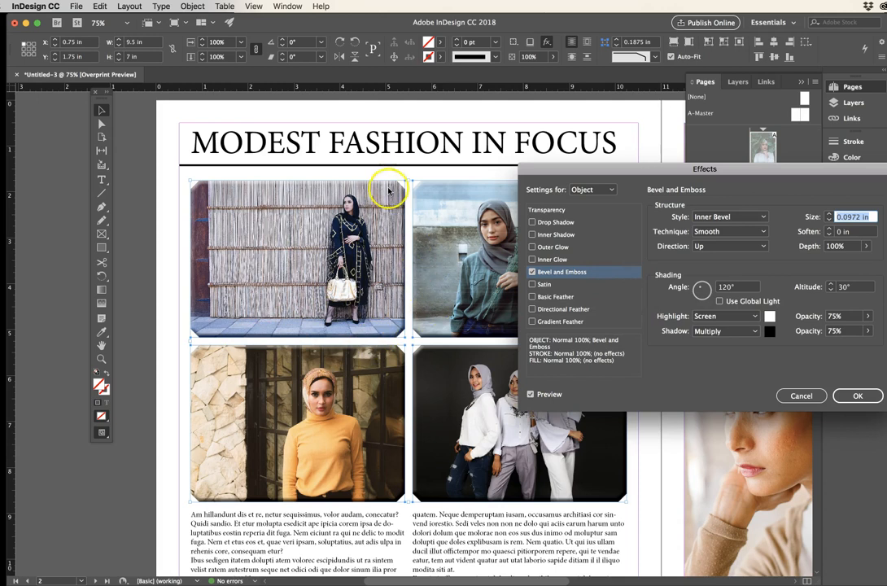
click(794, 397)
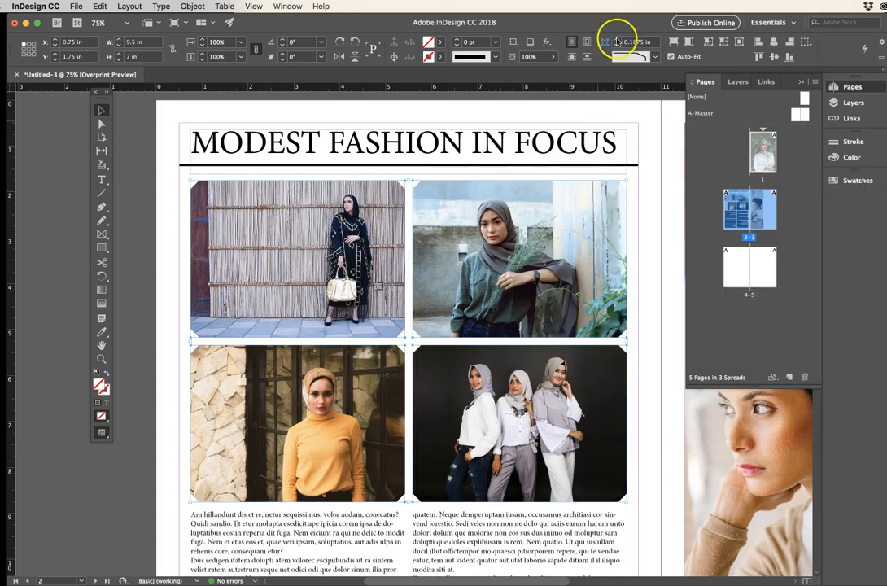
Apply a default drop shadow to the four selected photos on page 2 and deselect them.
click(548, 42)
click(496, 23)
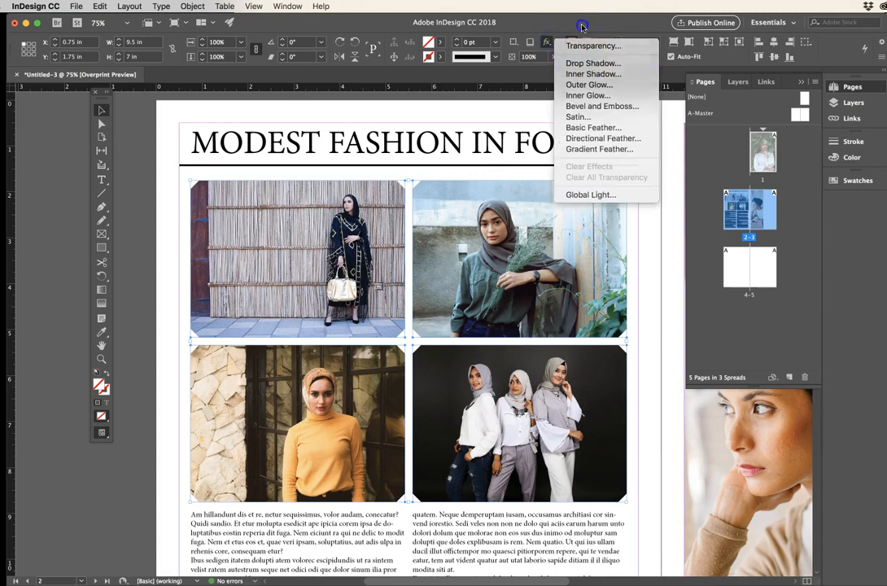
click(530, 42)
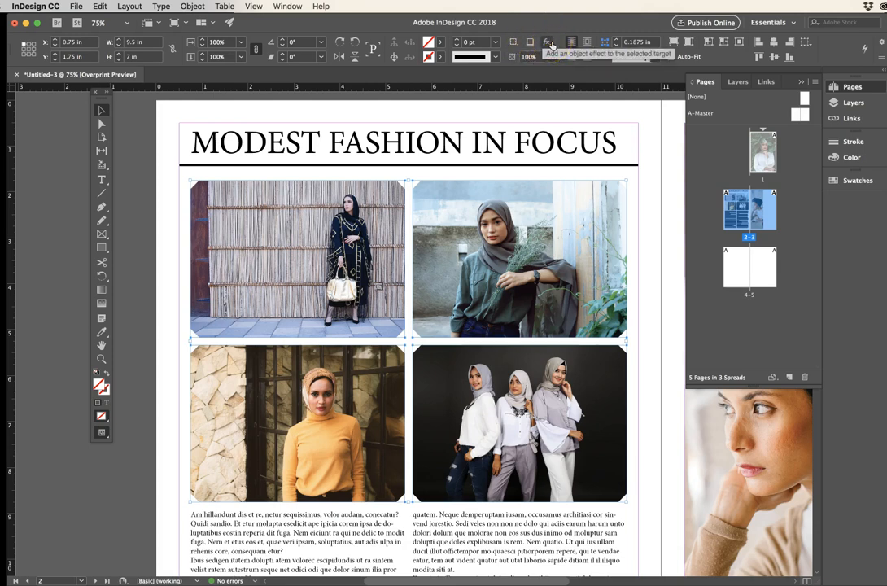
click(530, 43)
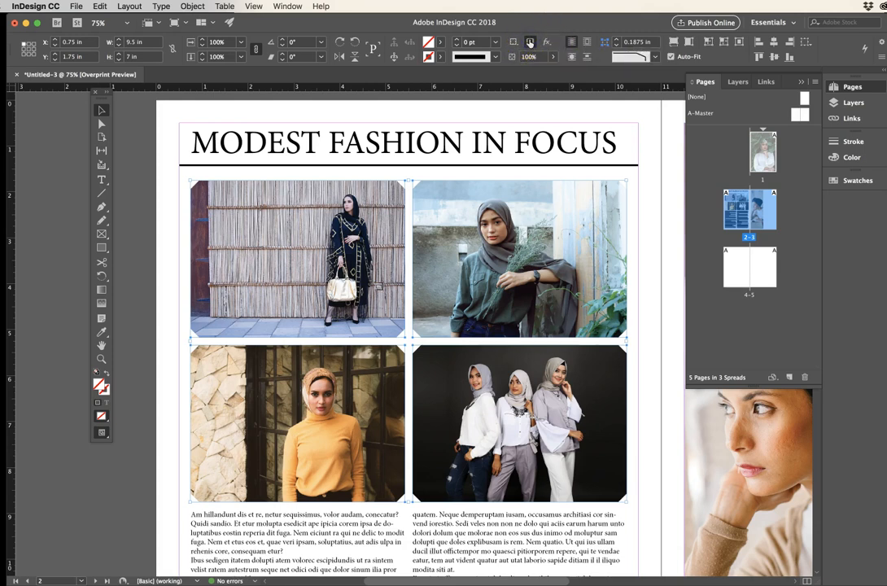
click(159, 162)
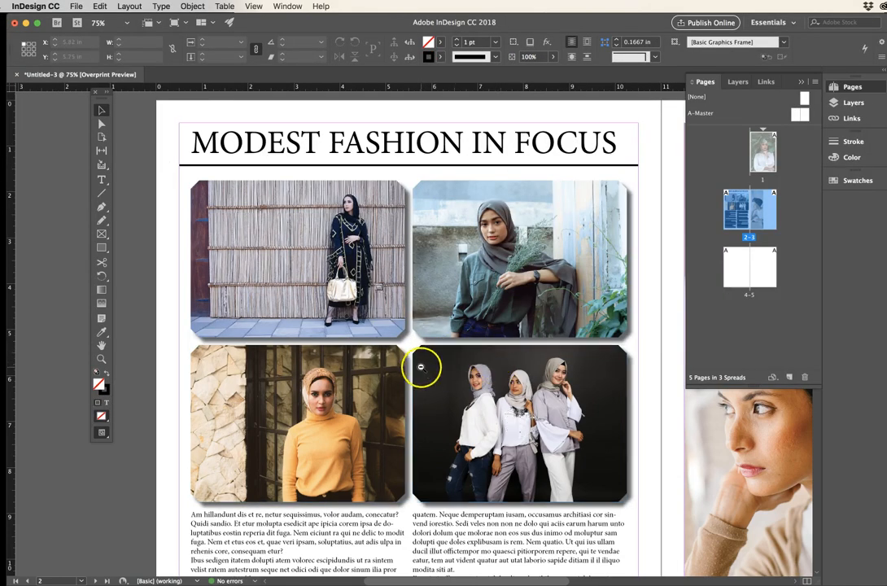
Lower the top edges of both page 2 text columns together to leave a gap beneath the photos' shadows, and deselect them.
alt+super+click(421, 367)
alt+super+click(439, 380)
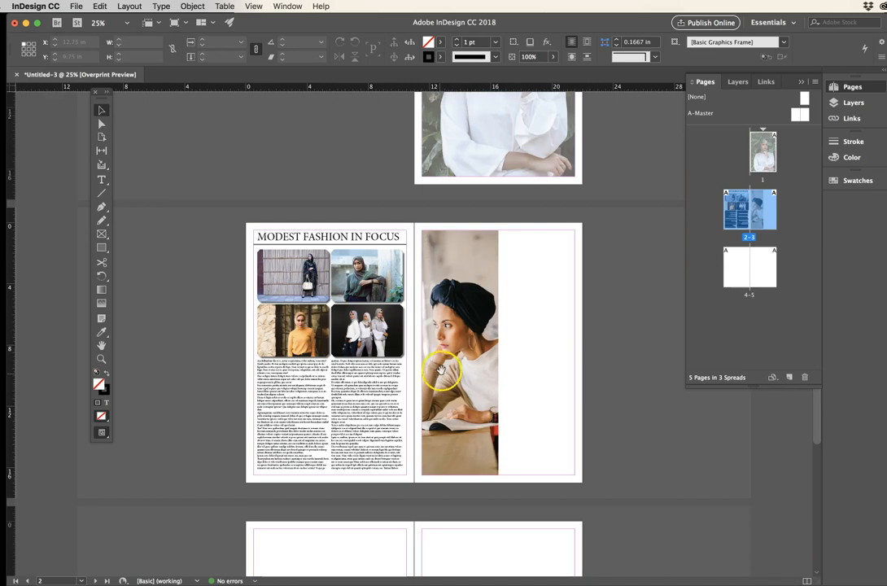
click(306, 386)
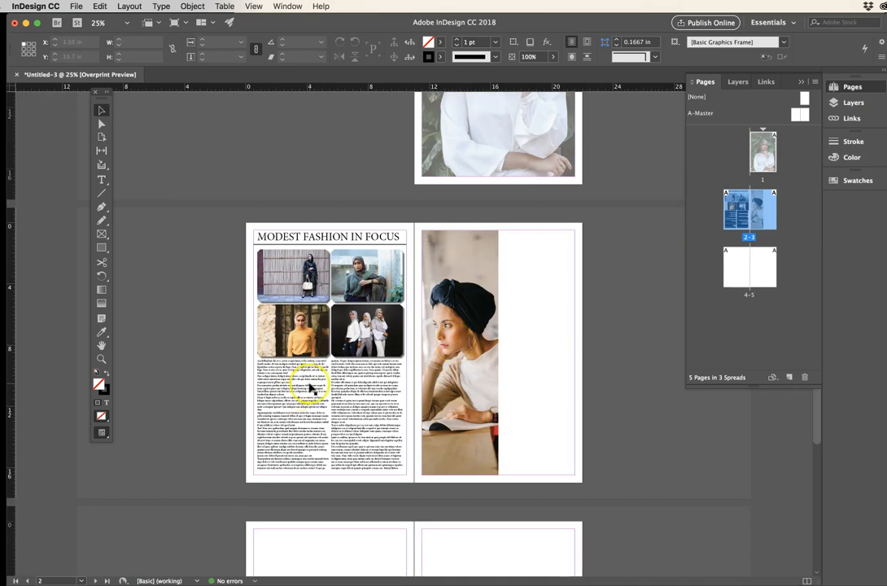
click(383, 384)
super+click(350, 394)
super+click(428, 313)
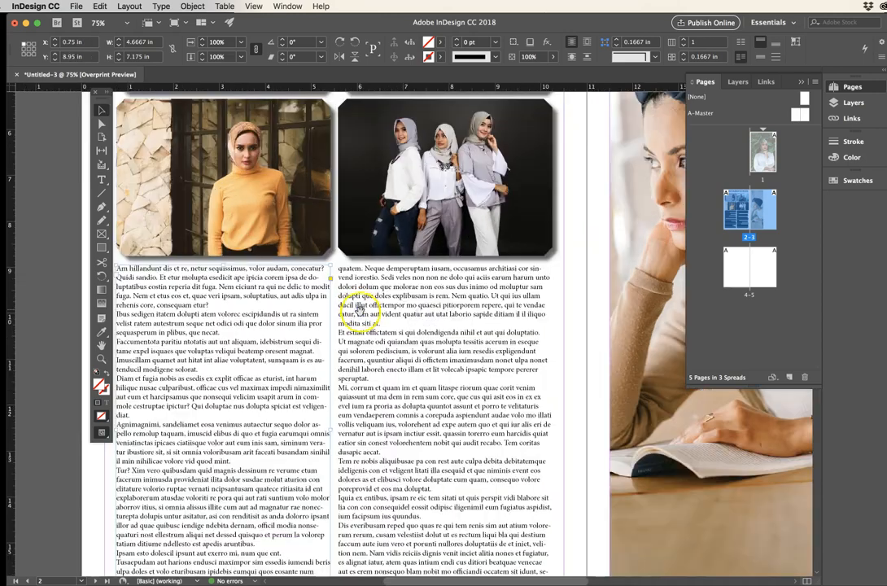
drag(361, 308, 453, 312)
drag(316, 266, 313, 275)
key(super+z)
shift+click(466, 303)
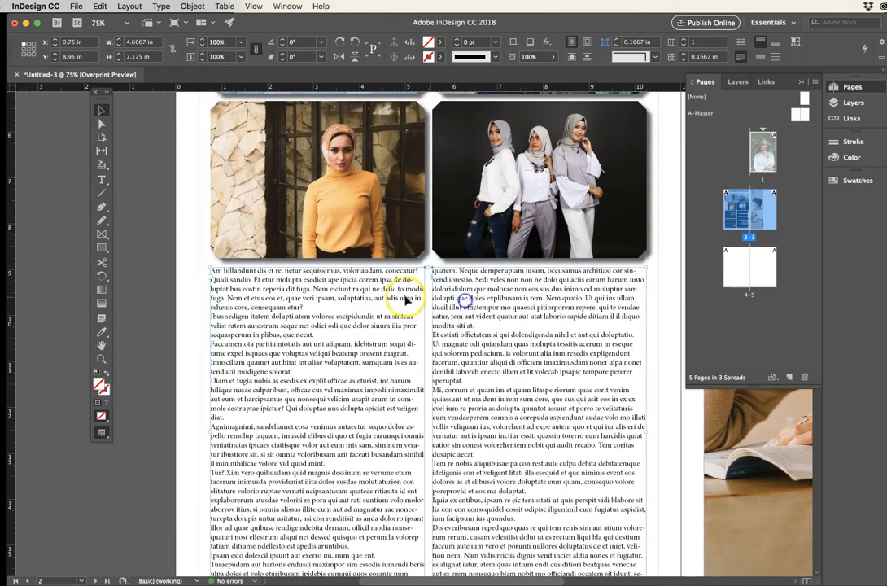
drag(429, 267, 428, 281)
click(185, 277)
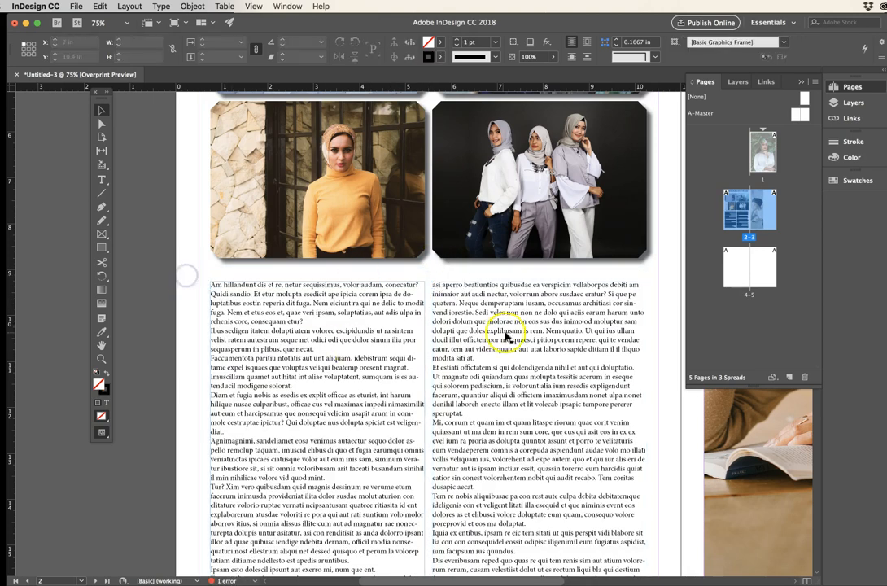
Select the photo of three women on page 2, examine its link information and go to the linked image.
key(super+minus)
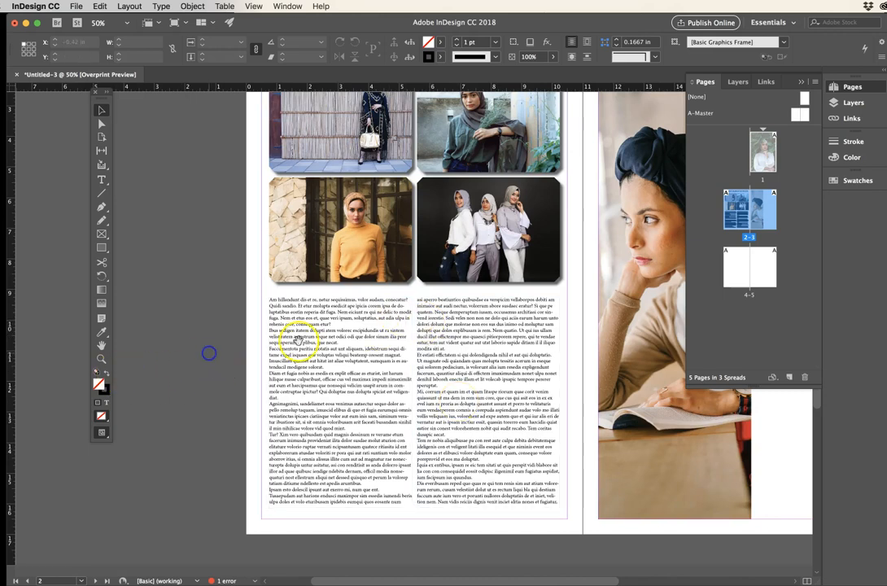
scroll(347, 337, right, 3)
scroll(348, 337, up, 1)
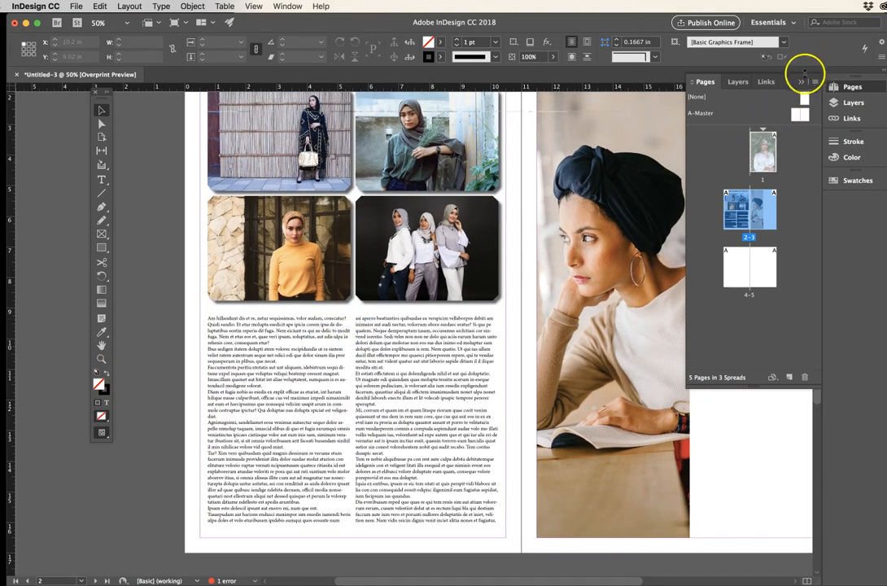
click(146, 219)
alt+super+click(489, 298)
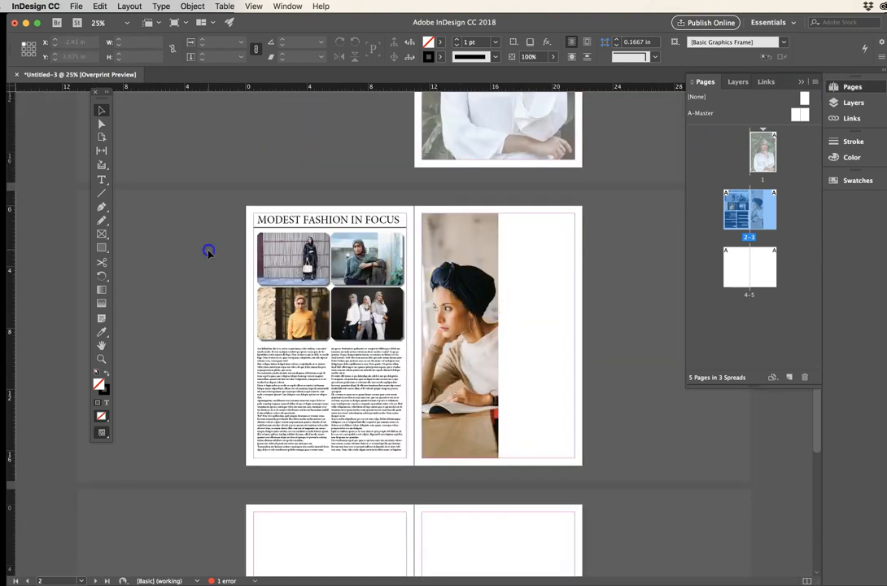
click(350, 310)
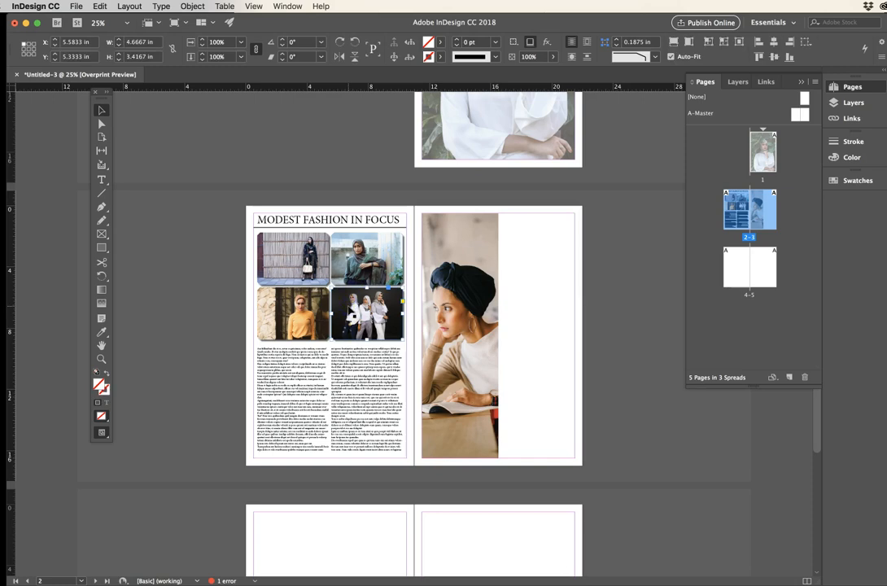
click(765, 83)
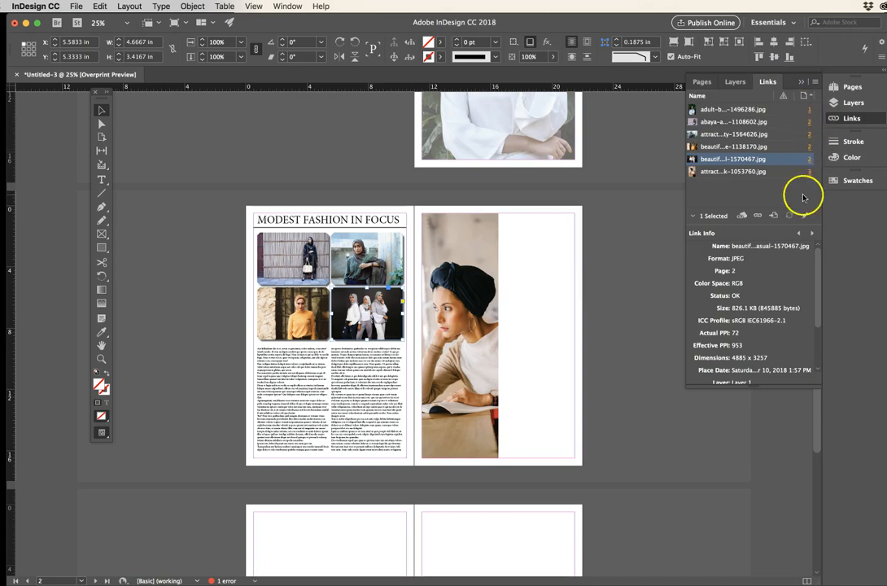
click(770, 195)
click(761, 159)
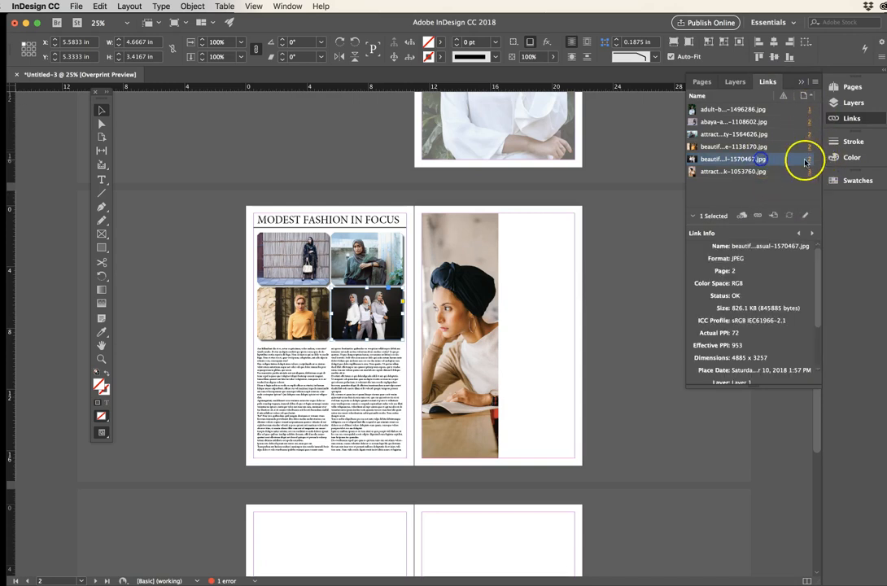
click(809, 160)
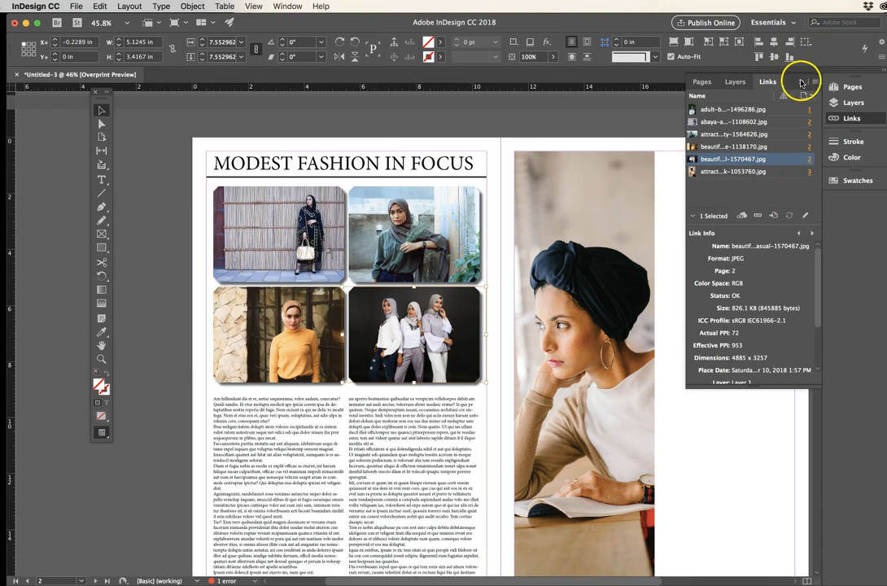
Relink the photo of three women to the beautiful-beauty-clothing image in the Desktop folder ID DEMO Hijabi Fashion, and deselect it.
click(813, 83)
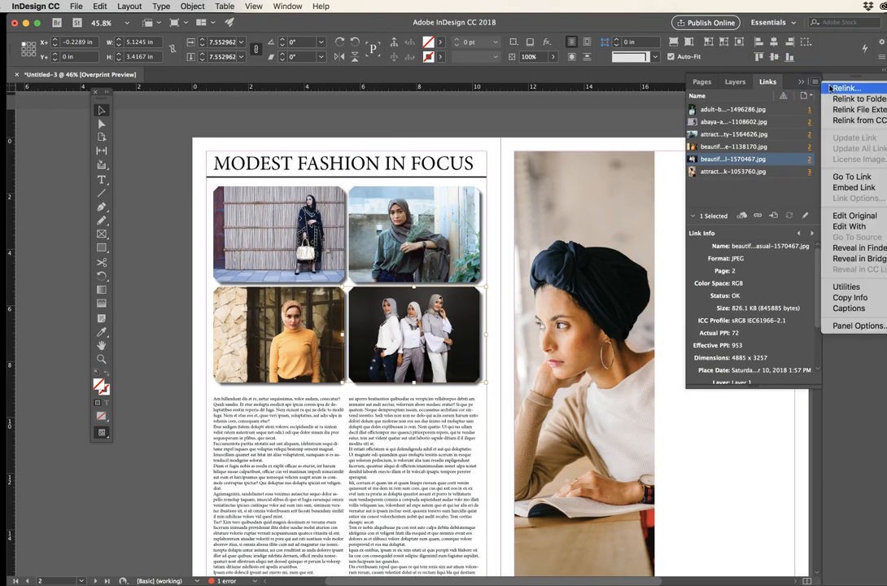
click(838, 88)
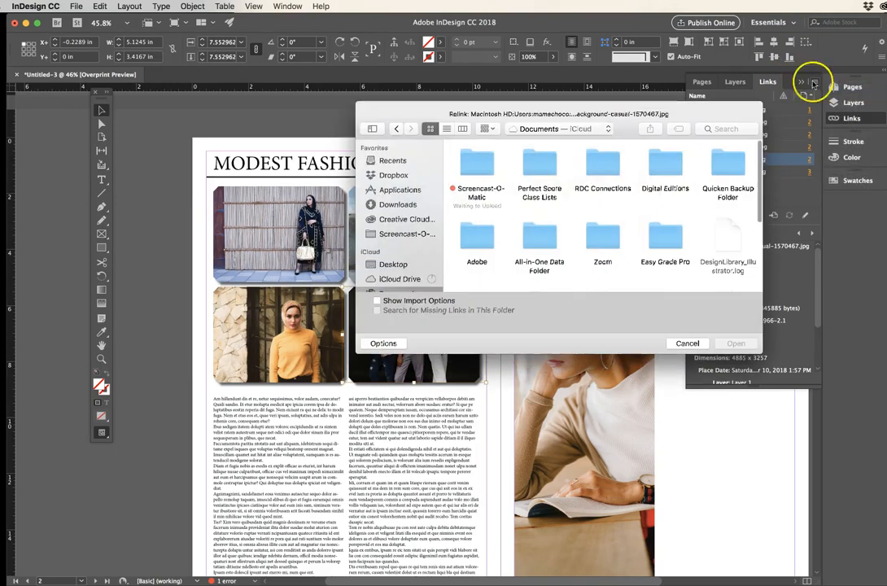
click(393, 265)
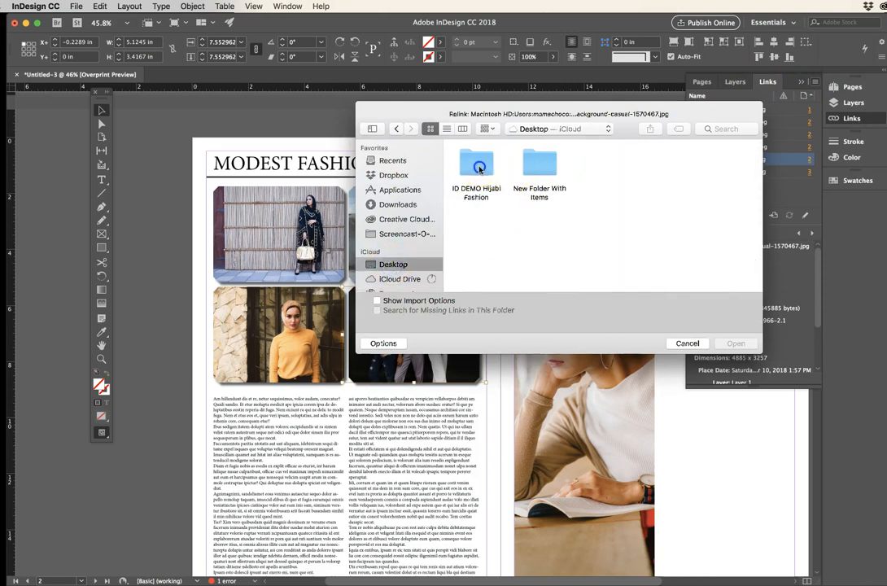
double_click(402, 159)
click(729, 161)
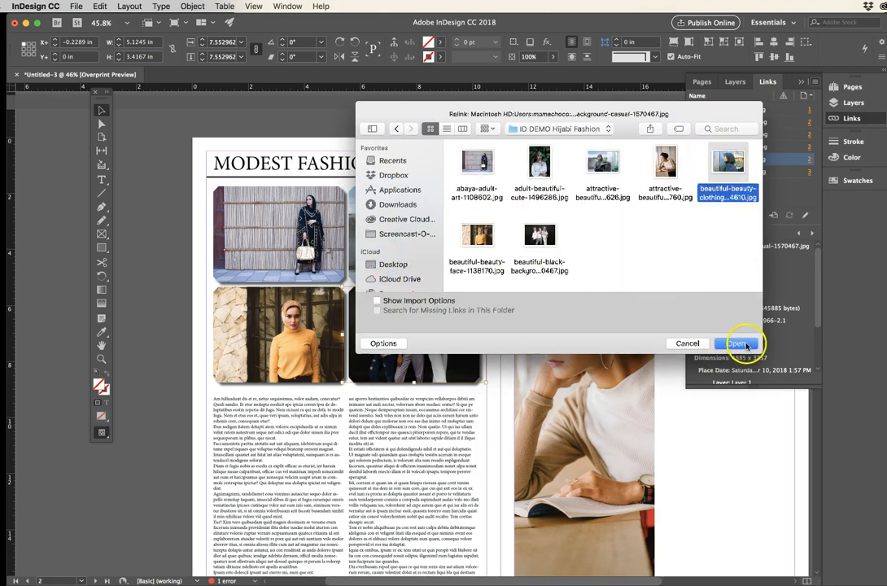
click(736, 343)
click(184, 283)
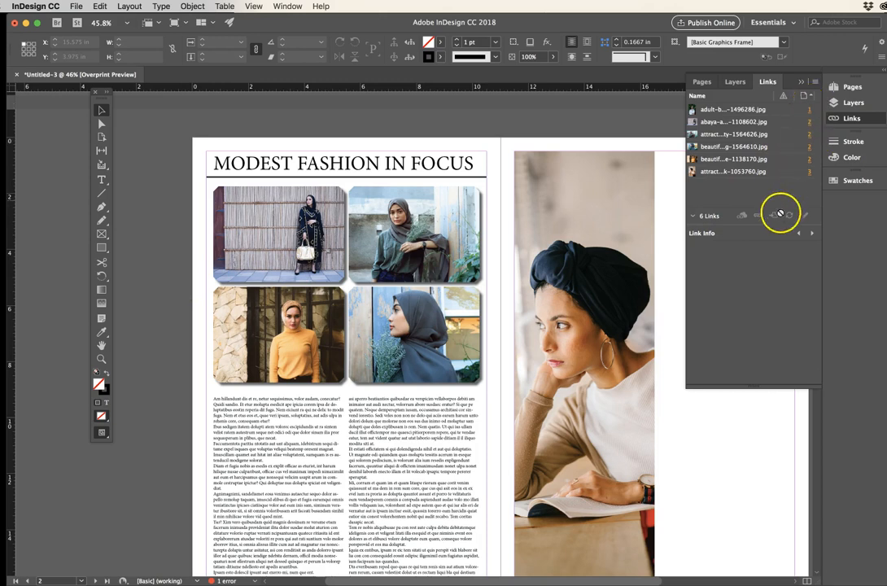
Undo the last relink and deselect the photo.
key(super+z)
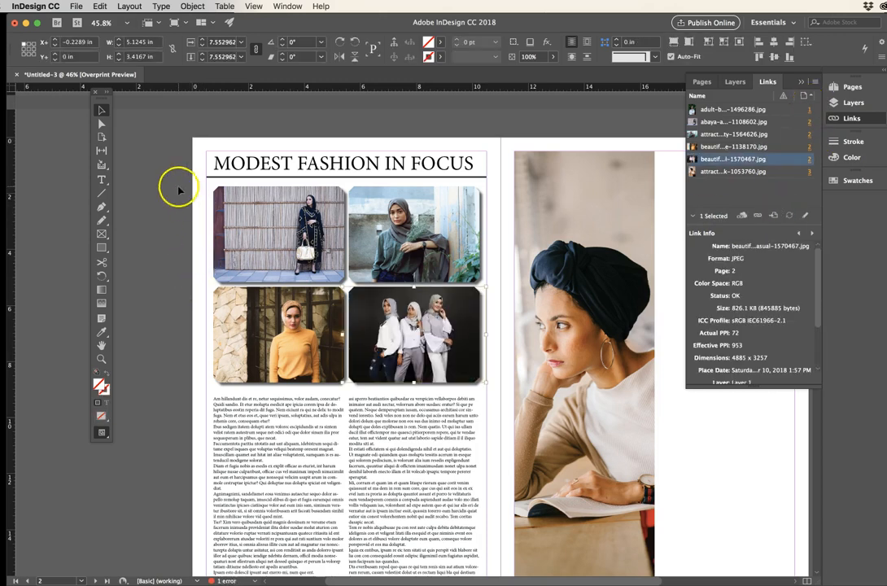
click(179, 187)
key(super+minus)
key(super+minus)
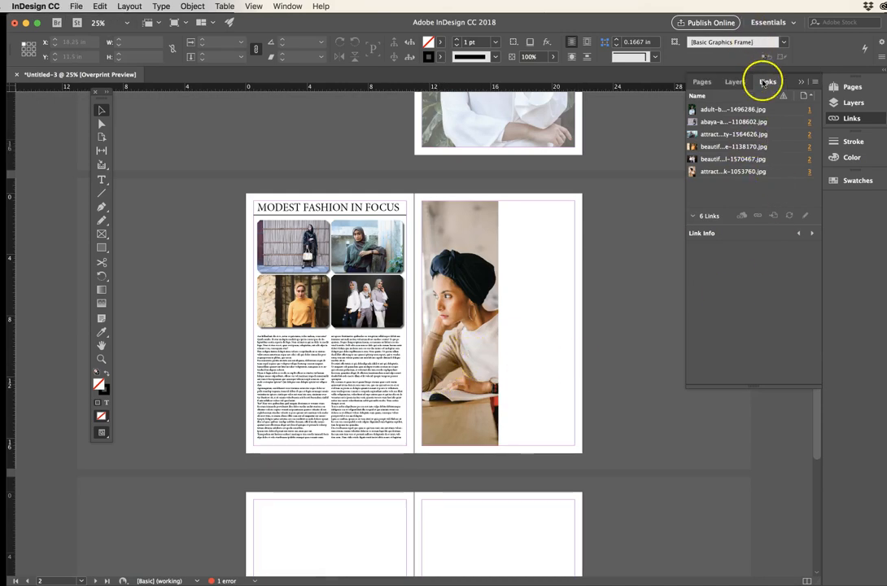
Examine the link options and the link information for the page 2 photo ending in 1564626.jpg.
click(814, 82)
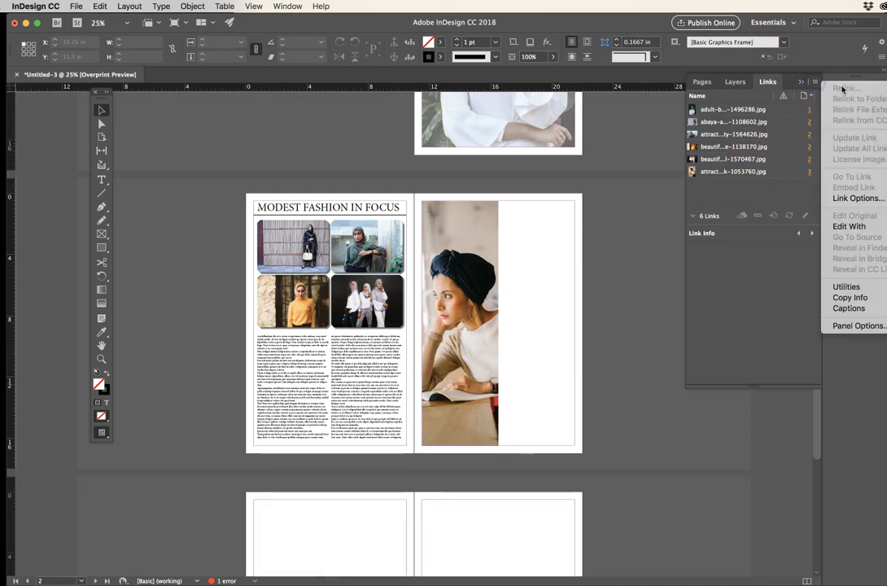
click(766, 83)
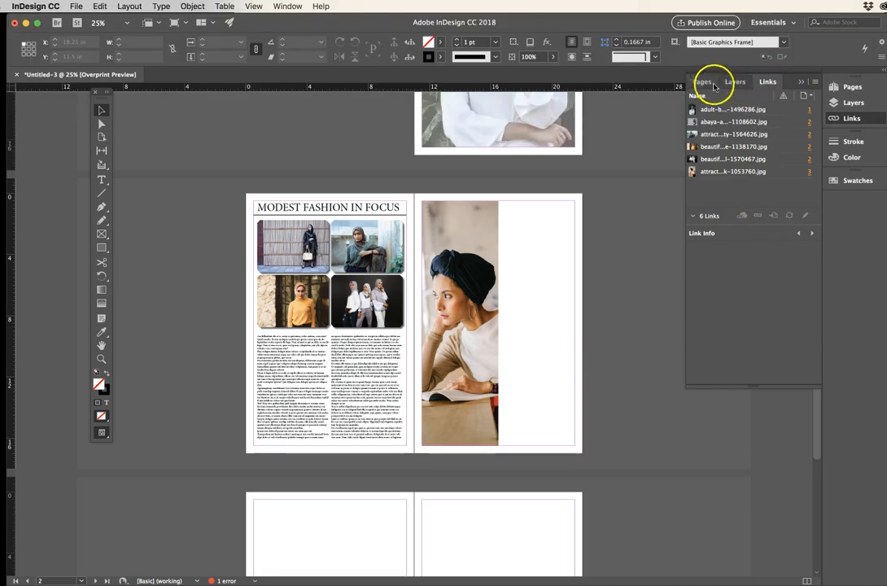
click(808, 134)
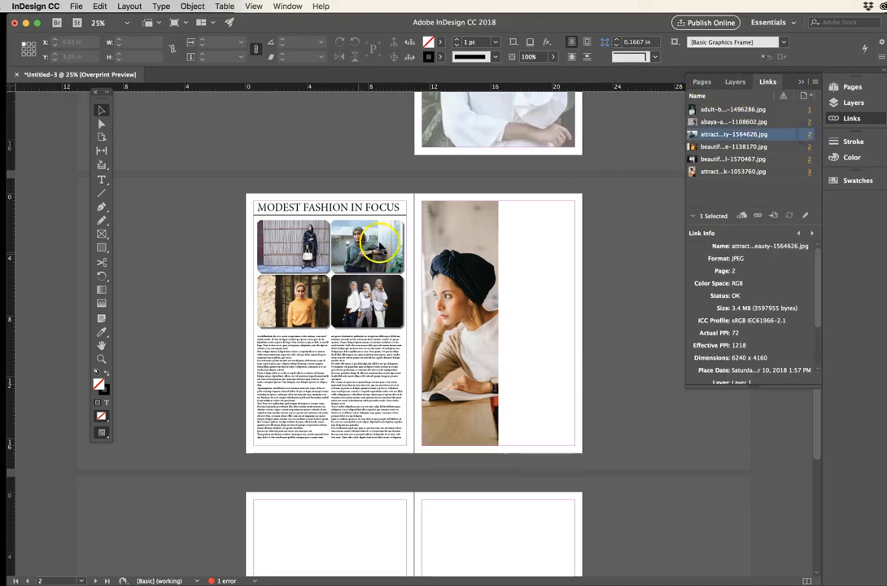
click(757, 217)
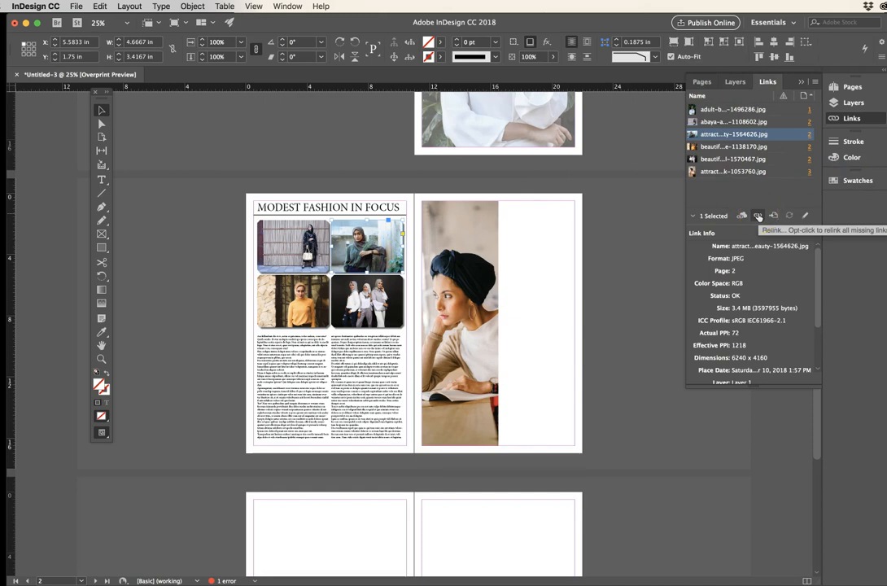
click(750, 265)
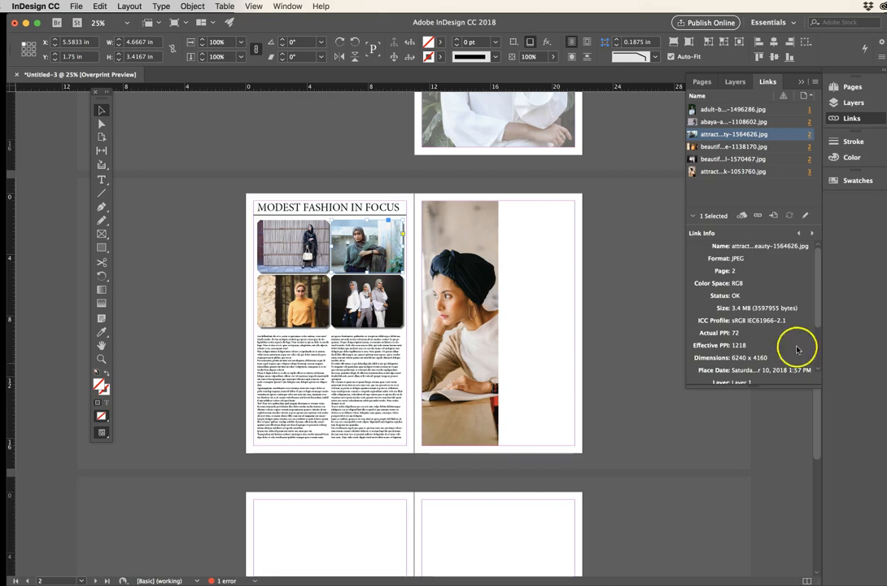
Select the whole MODEST FASHION IN FOCUS title on page 2 and change its font to Impact.
click(700, 83)
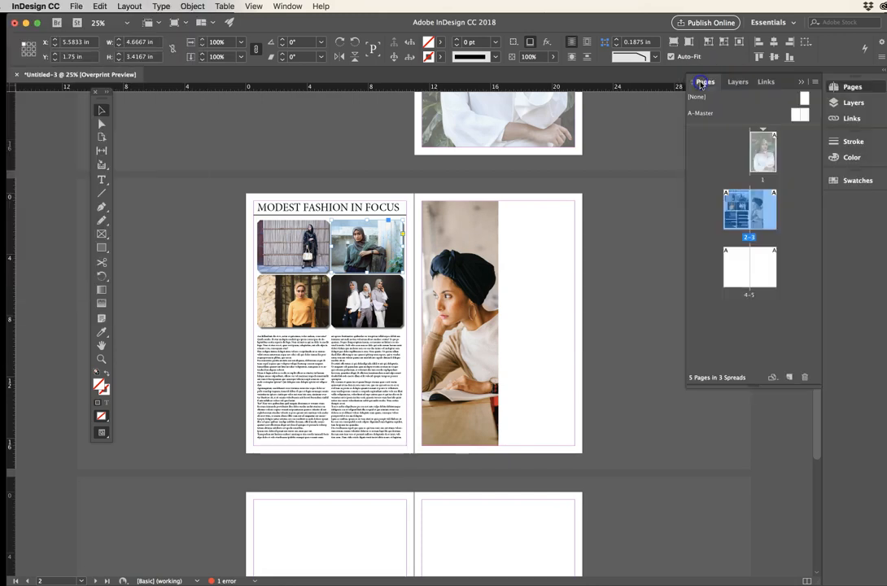
click(749, 257)
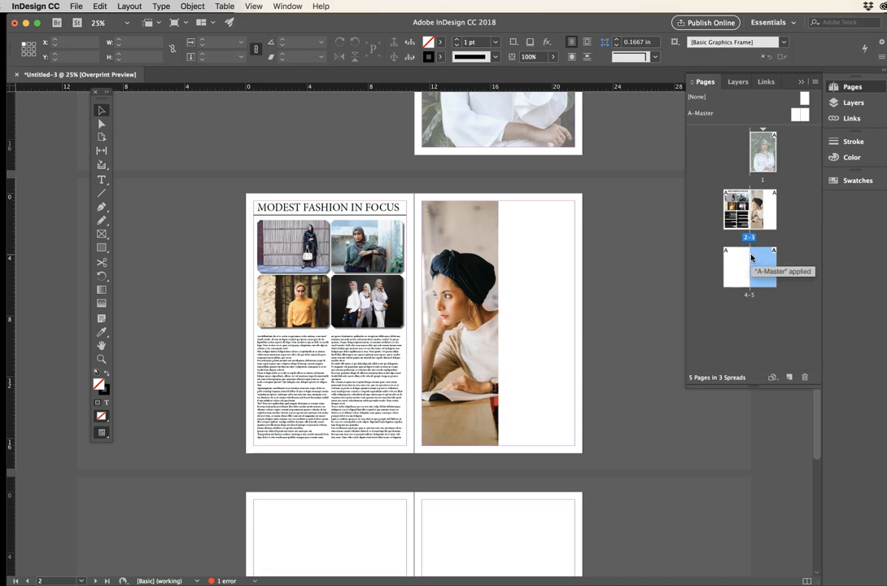
double_click(326, 209)
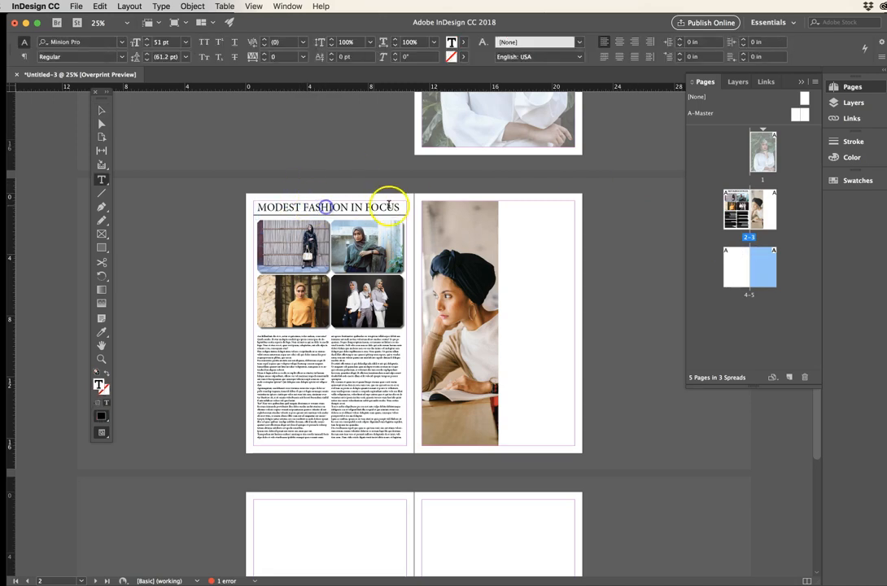
triple_click(352, 205)
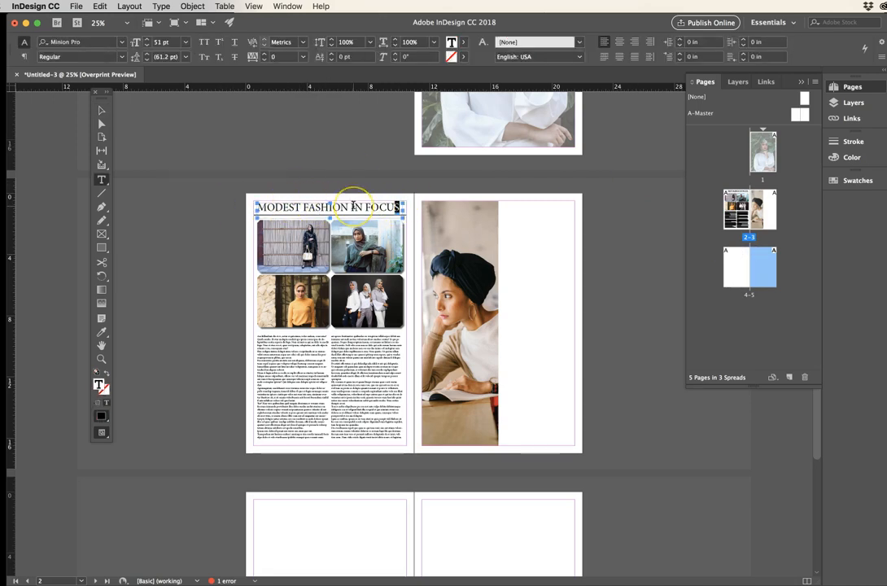
click(121, 56)
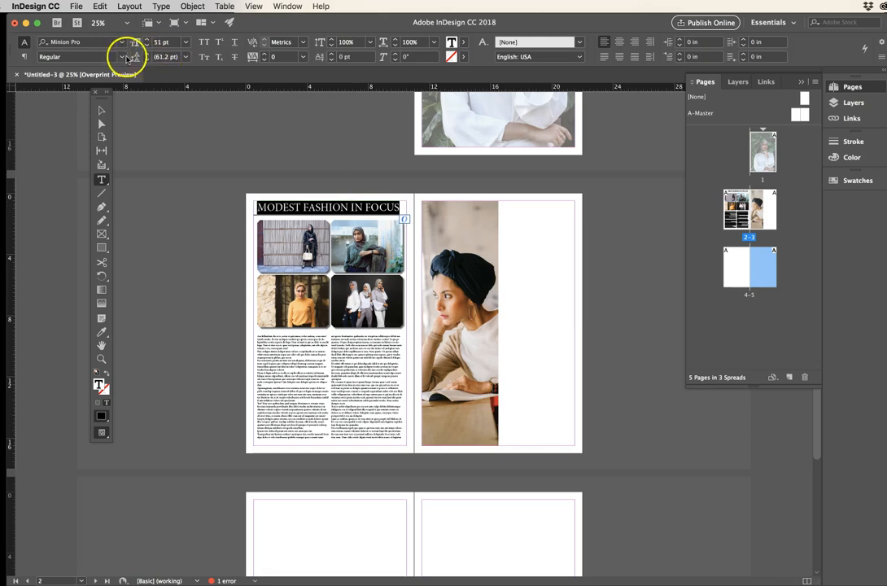
click(62, 70)
click(119, 46)
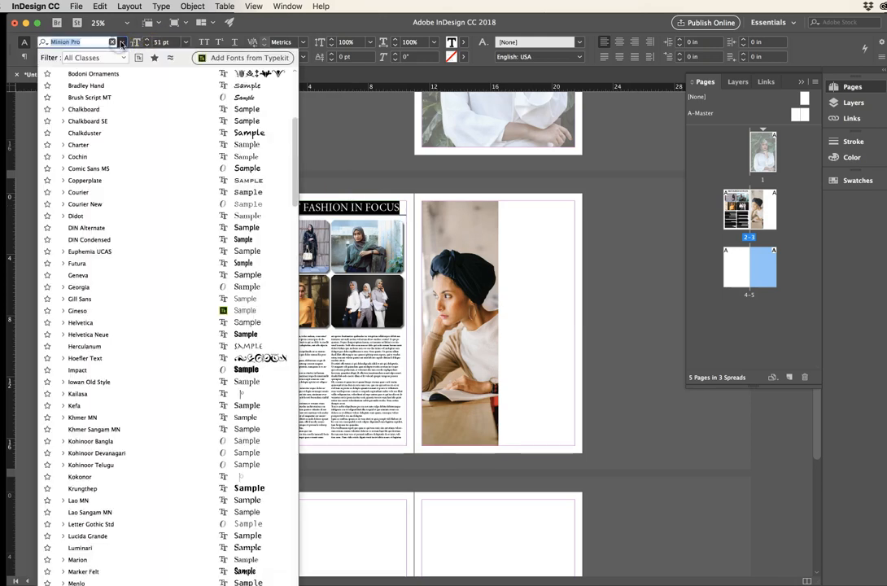
click(253, 370)
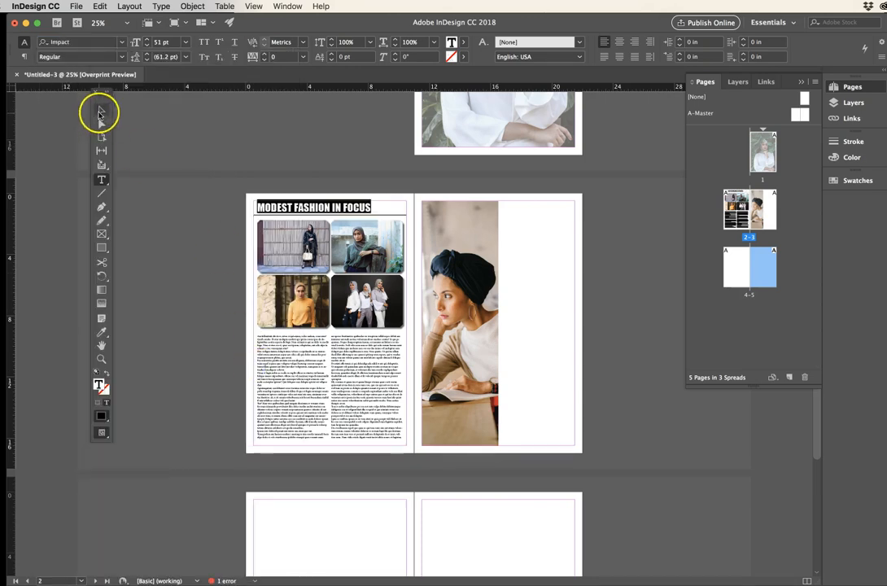
Enlarge the page 2 title text to 65 pt so it spans the column width, and deselect it.
click(101, 110)
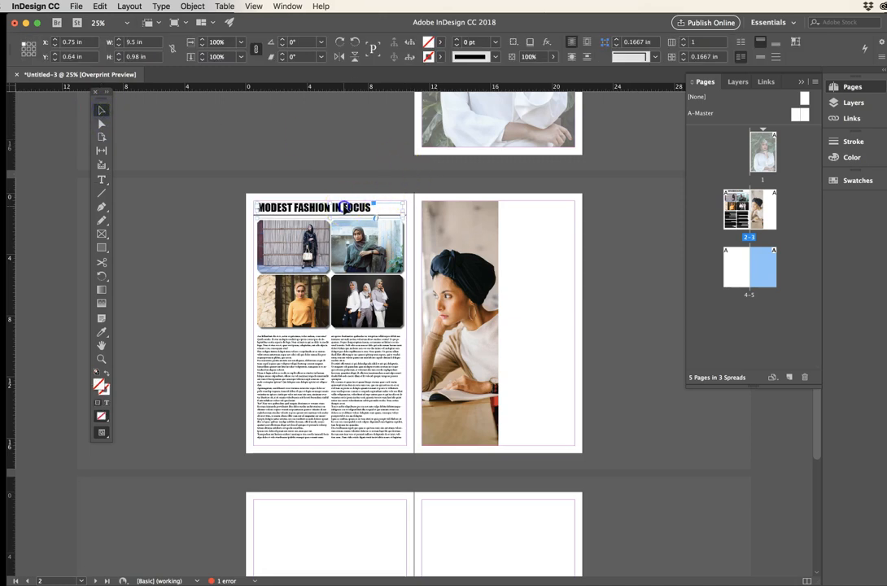
double_click(343, 207)
drag(373, 206, 220, 205)
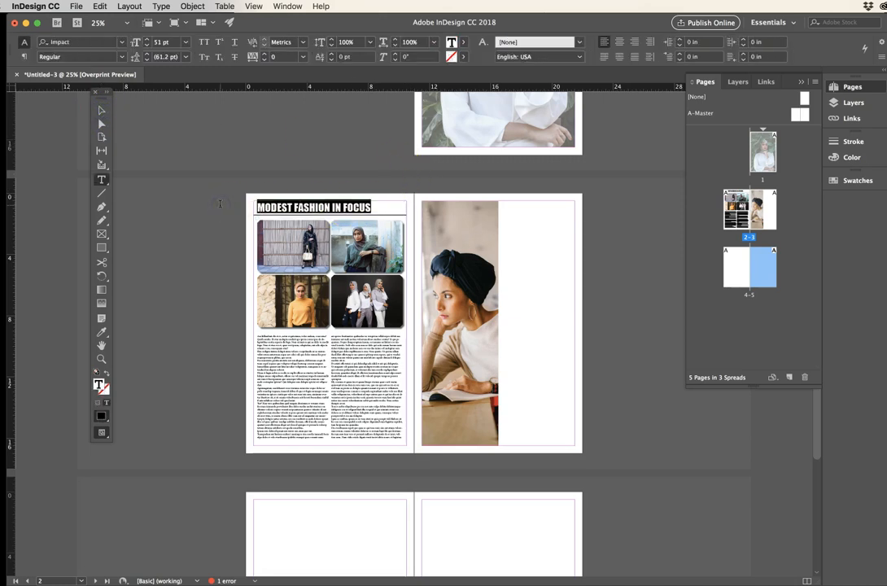
key(super+shift+period)
key(super+shift+period)
key(super+shift+period)
key(super+shift+period)
key(super+shift+period)
key(super+shift+period)
key(super+shift+period)
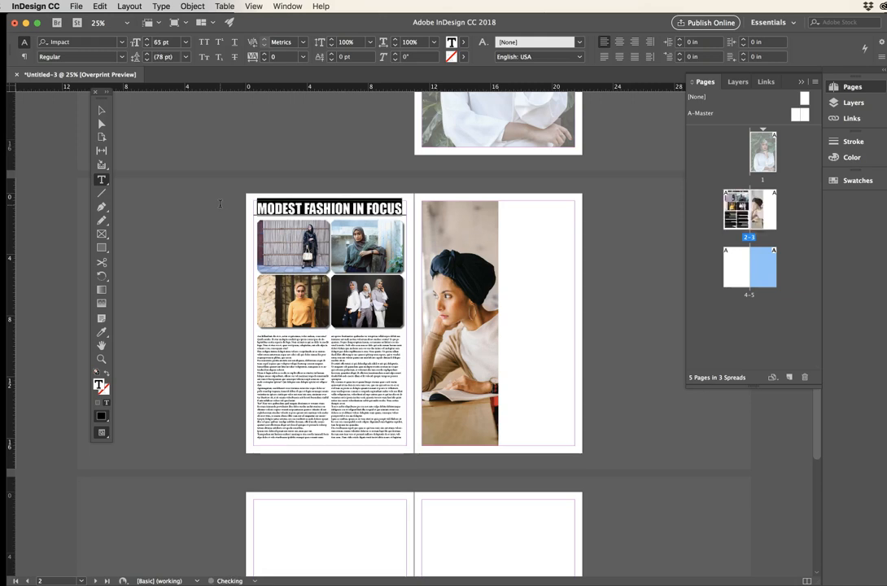
click(101, 110)
click(268, 124)
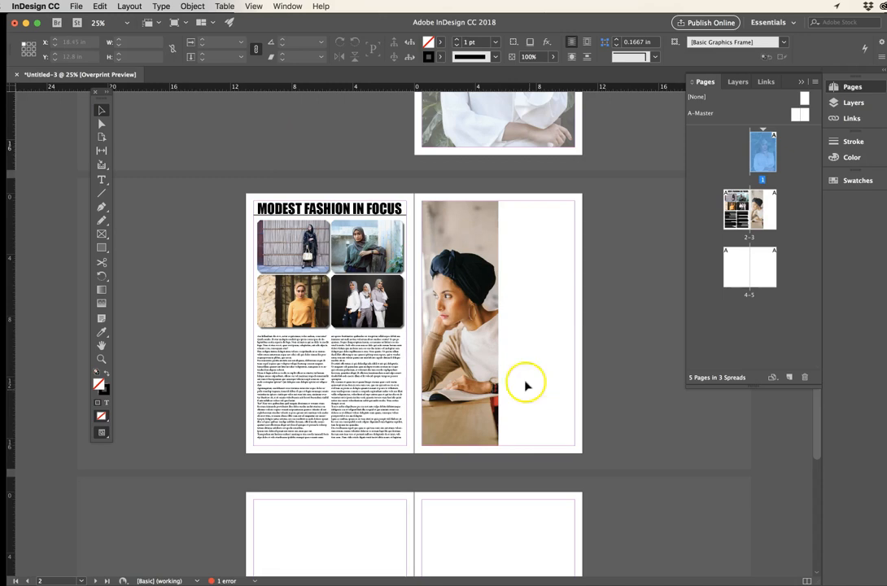
Open the Preflight report and expand its text errors down to the affected overset text frame.
scroll(267, 475, up, 1)
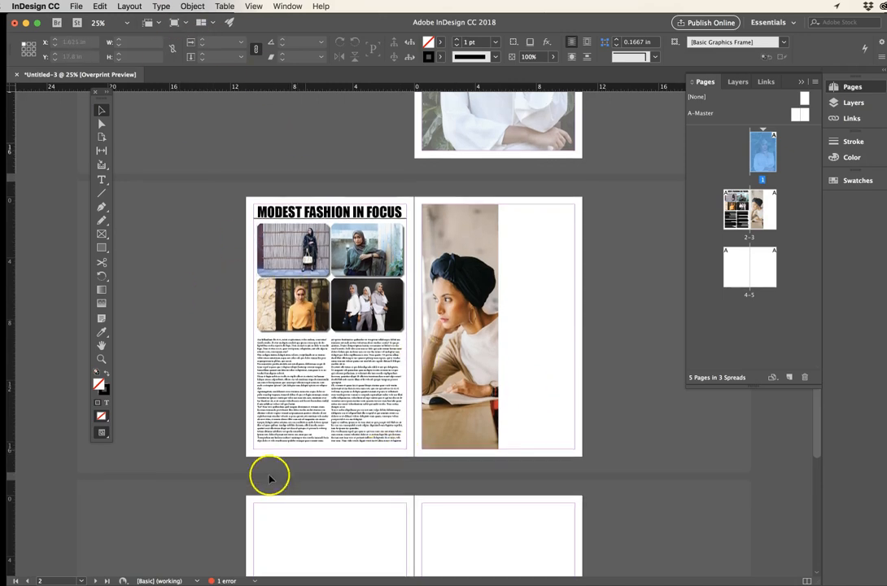
scroll(333, 449, down, 3)
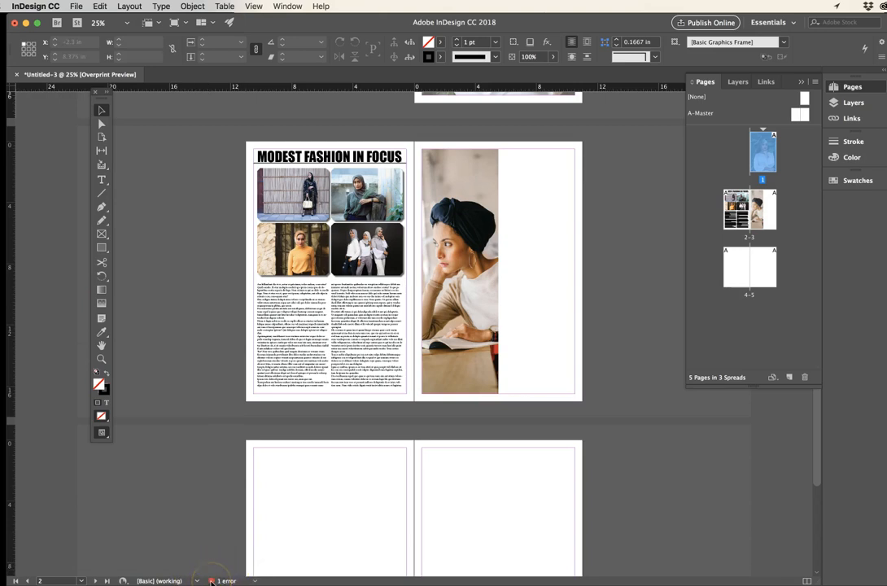
click(225, 580)
double_click(223, 580)
drag(348, 163, 558, 186)
click(536, 199)
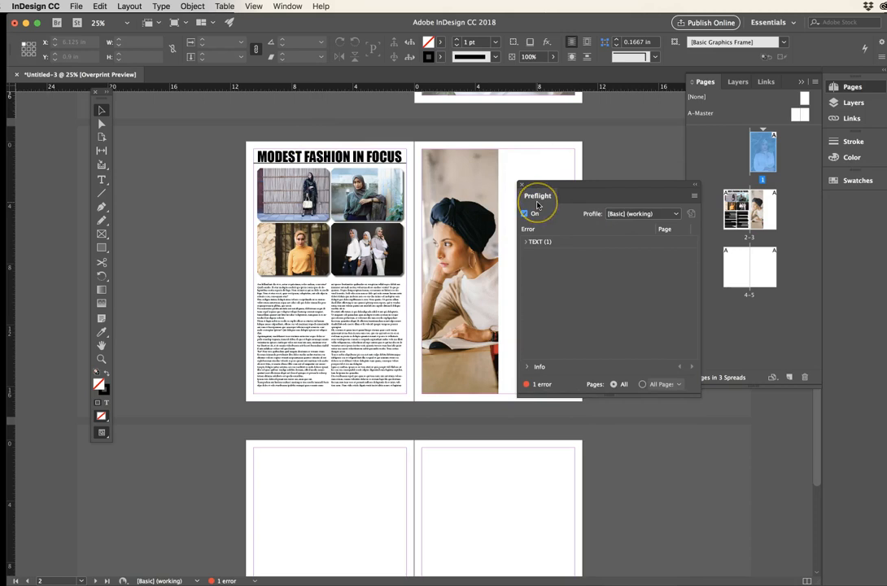
click(543, 245)
click(526, 242)
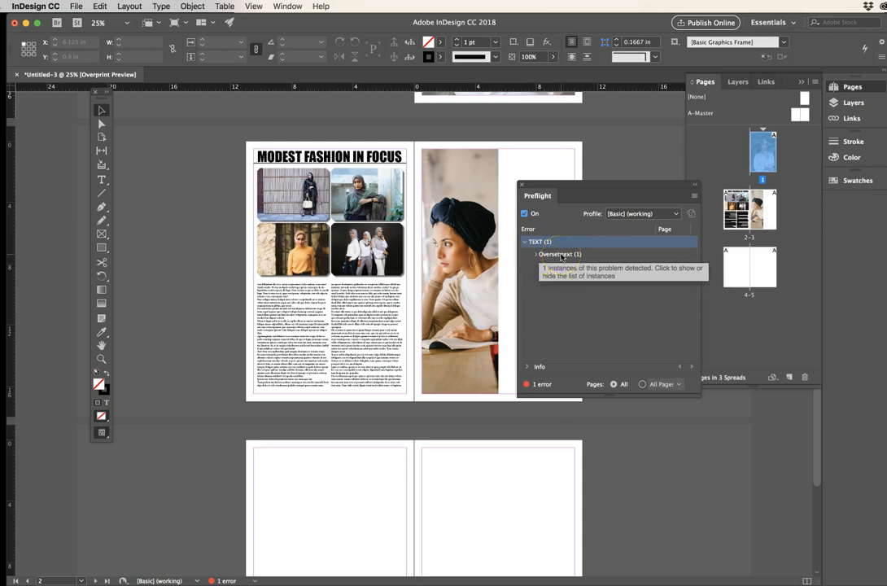
click(561, 257)
click(537, 255)
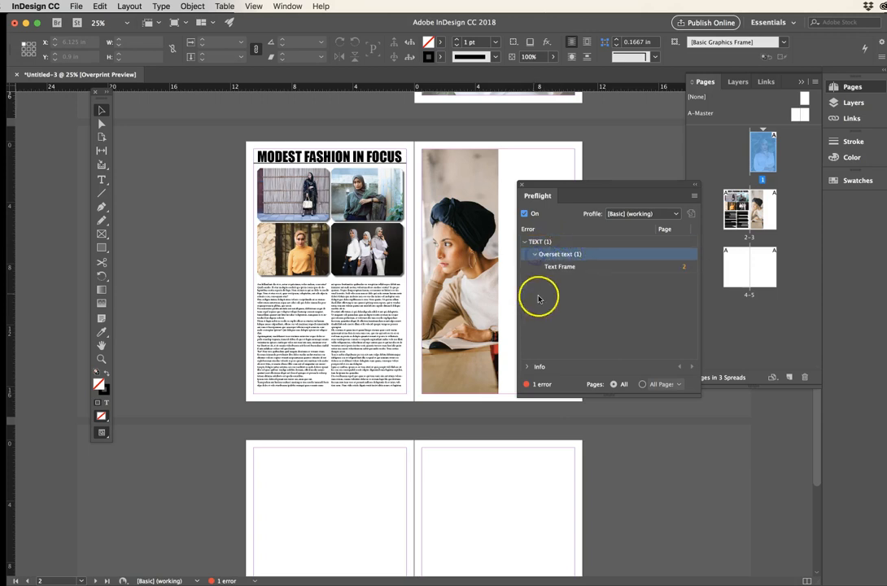
Go to the overset text frame on page 2 from the Preflight report and move the report clear of the spread.
click(583, 268)
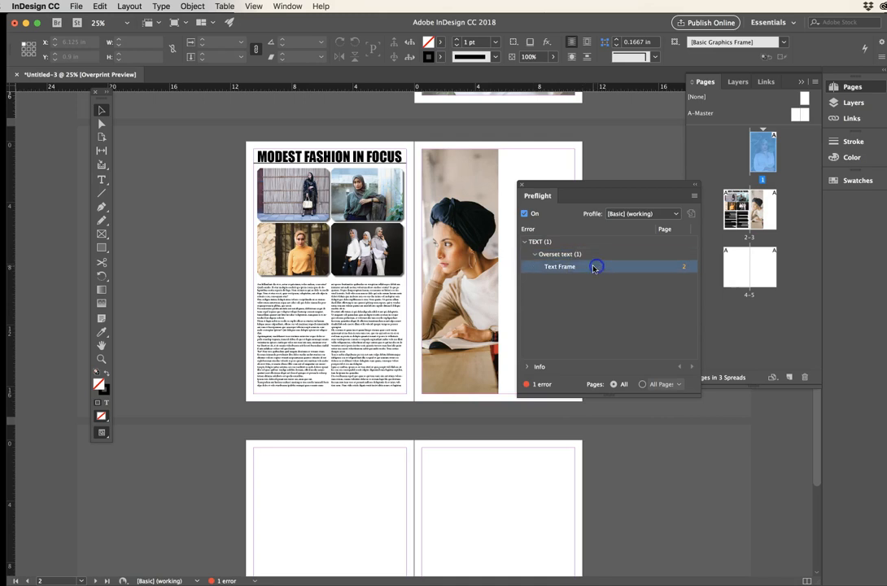
click(684, 269)
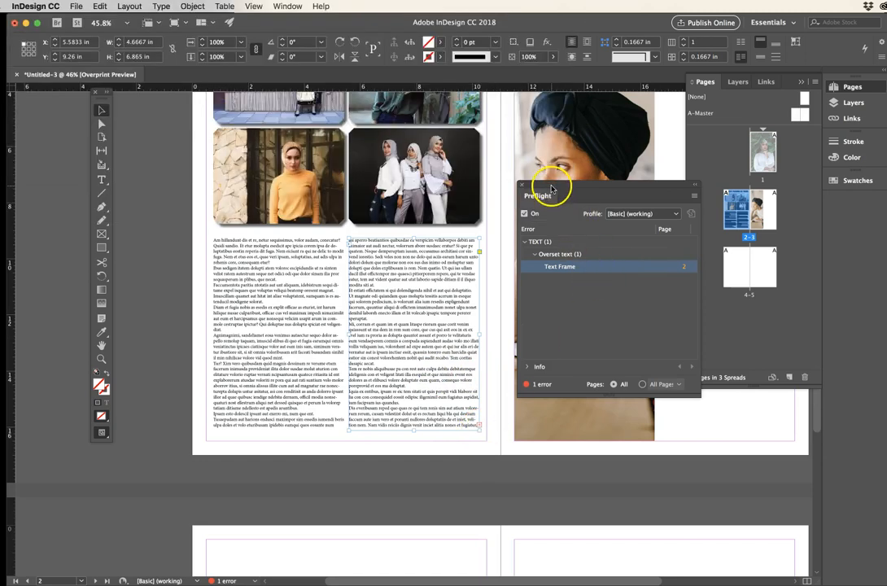
drag(554, 191, 762, 196)
Delete the last lines of text in the second column on page 2 to clear the overset, and deselect the frame.
click(252, 387)
click(465, 424)
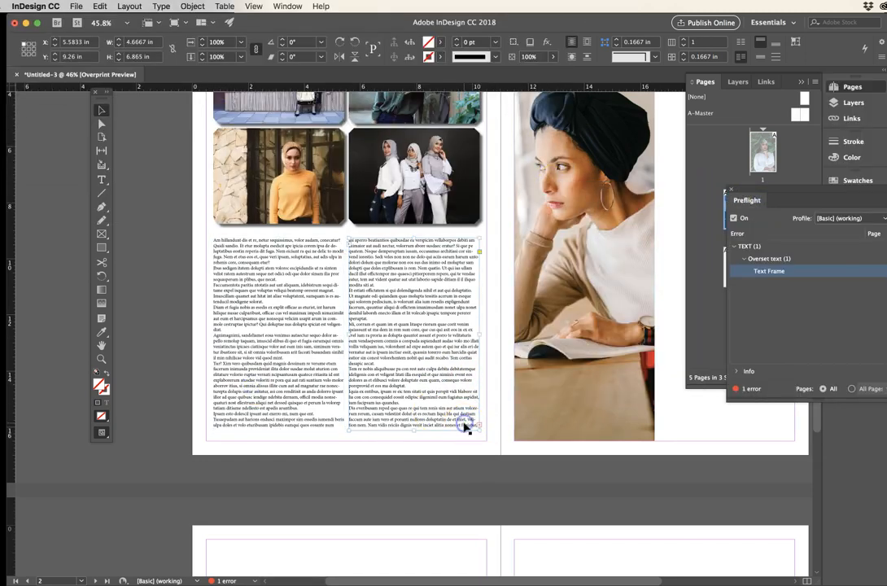
double_click(424, 421)
drag(350, 398, 480, 427)
key(BackSpace)
click(101, 110)
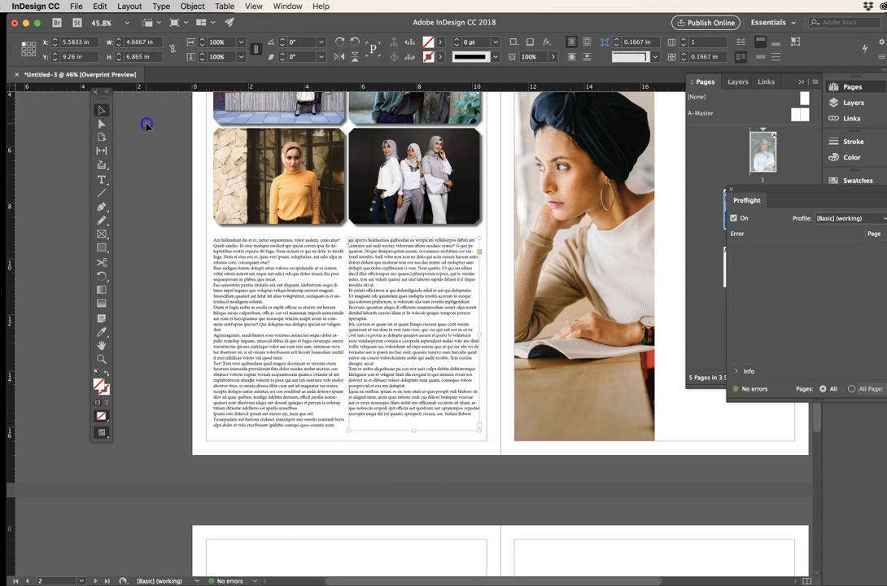
click(495, 439)
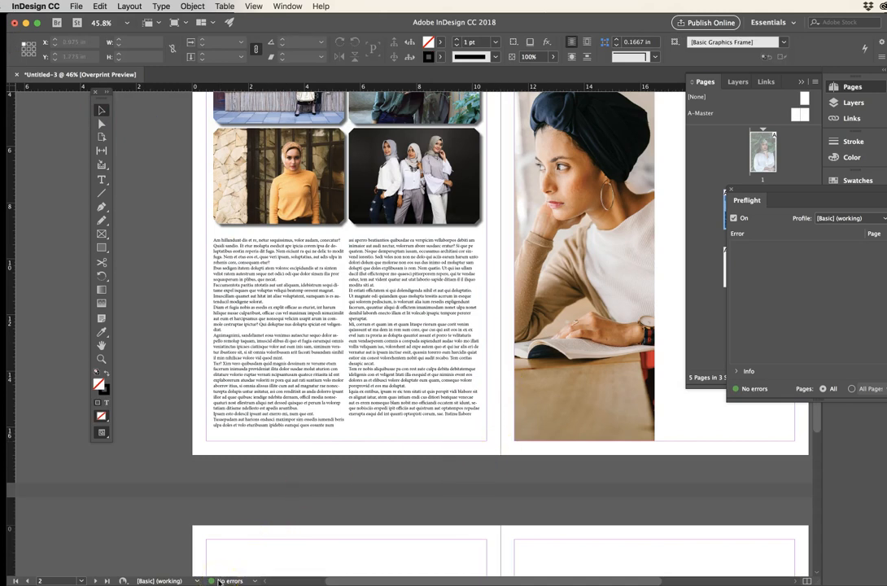
Close the Preflight report, reopen it to recheck the document for errors, and close it again.
drag(773, 184, 596, 187)
click(595, 185)
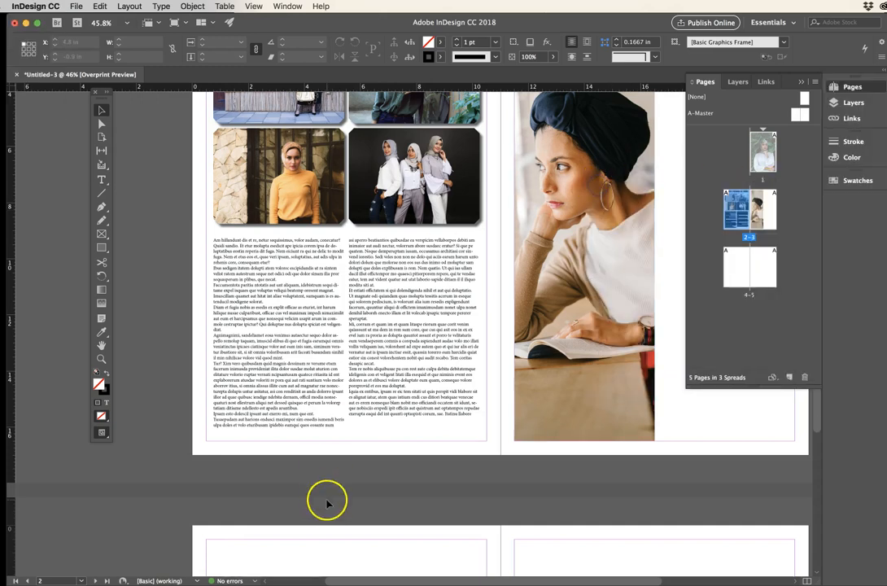
double_click(229, 580)
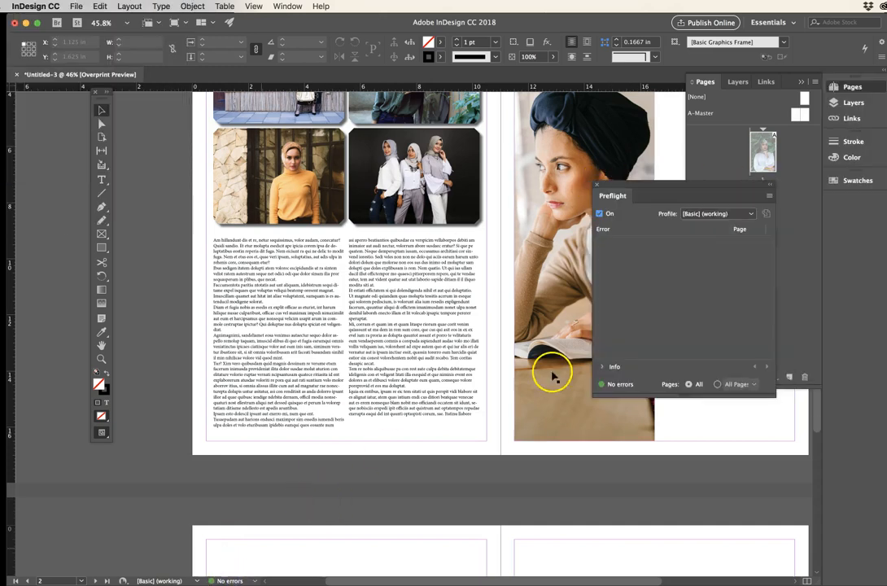
click(597, 185)
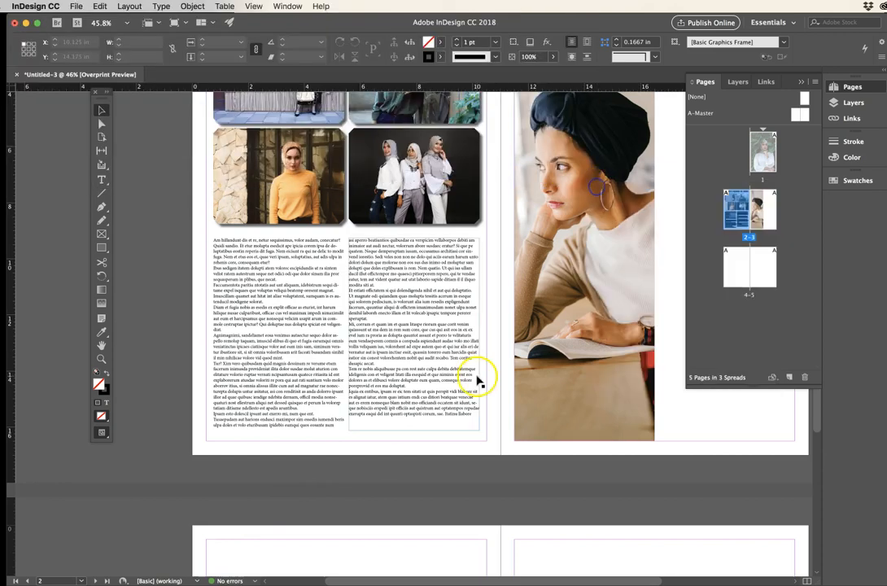
Copy the MODEST FASHION IN FOCUS title from page 2 to the top of the page 1 cover photo and deselect it.
scroll(530, 260, up, 2)
scroll(530, 261, right, 2)
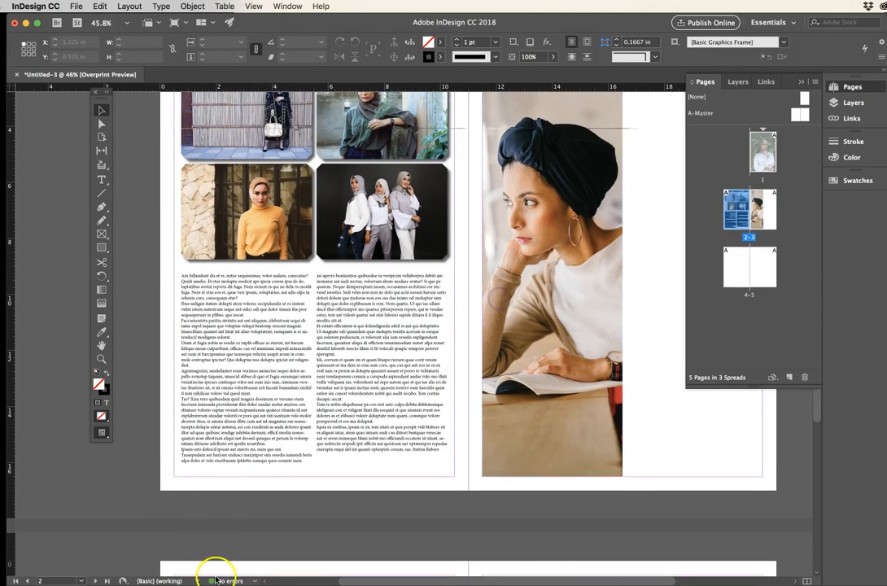
drag(285, 296, 252, 353)
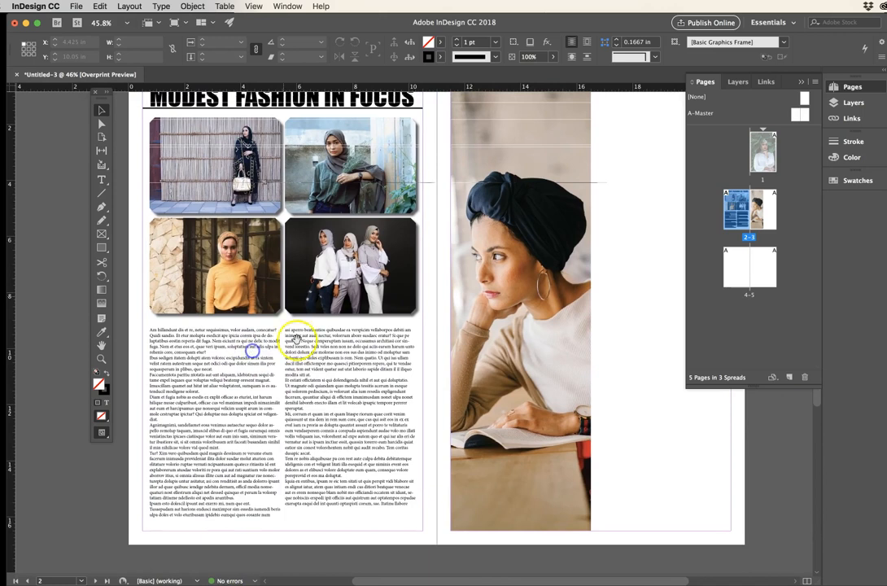
alt+super+click(348, 251)
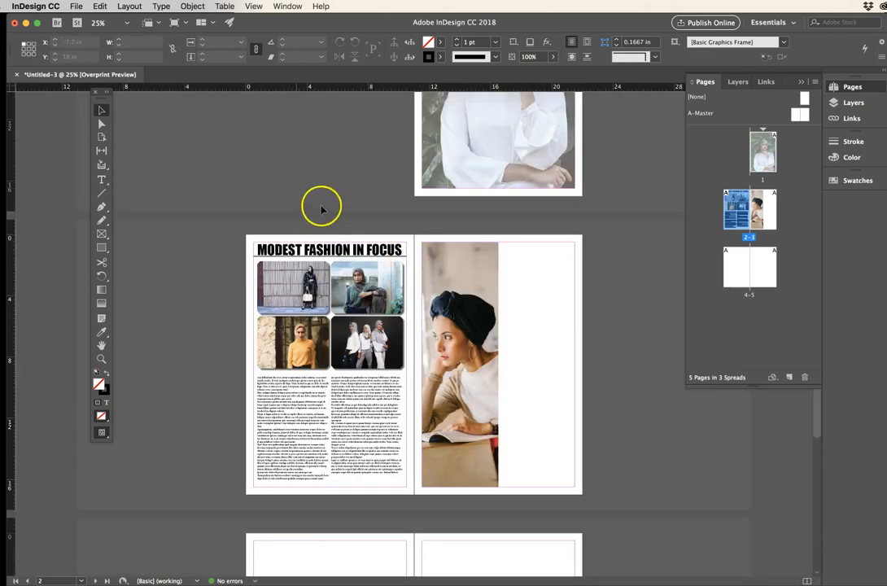
scroll(358, 216, up, 2)
alt+super+click(380, 215)
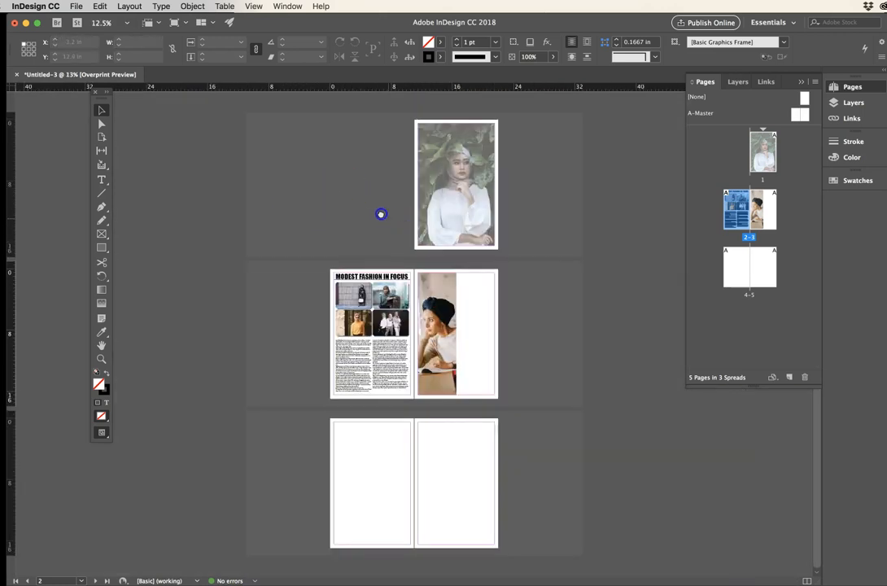
click(361, 278)
drag(361, 277, 443, 133)
click(502, 183)
click(542, 169)
Start packaging the document, review the package summary, and save the document as MFIF in the ID DEMO Hijabi Fashion folder.
click(75, 6)
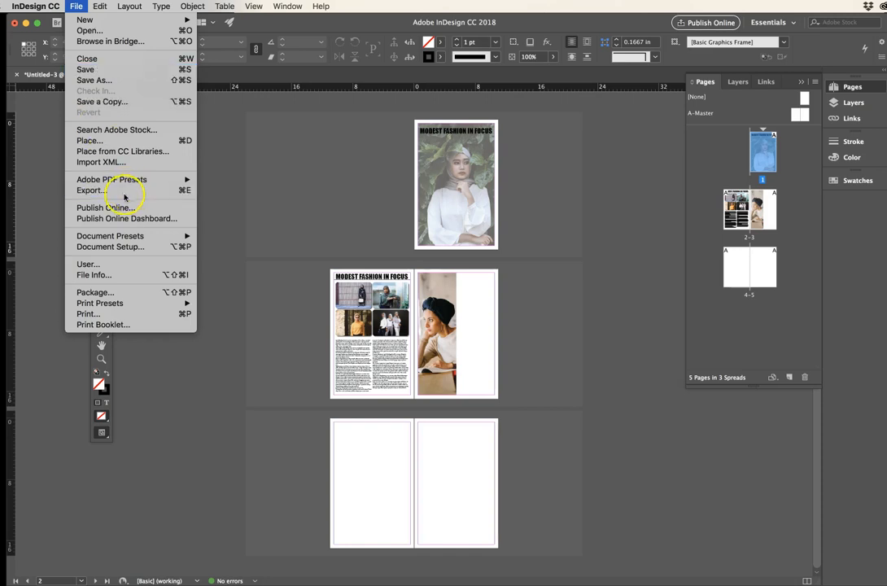
click(101, 293)
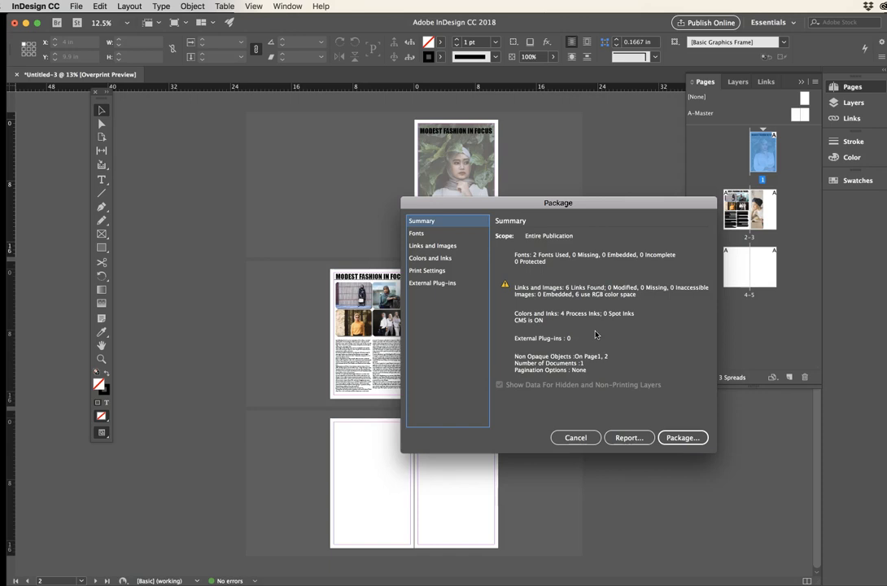
drag(570, 204, 560, 177)
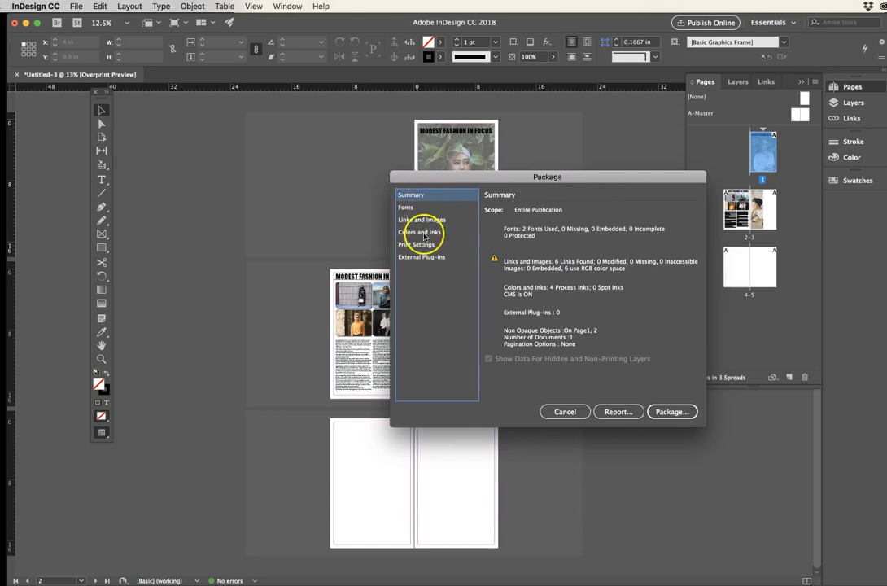
click(673, 412)
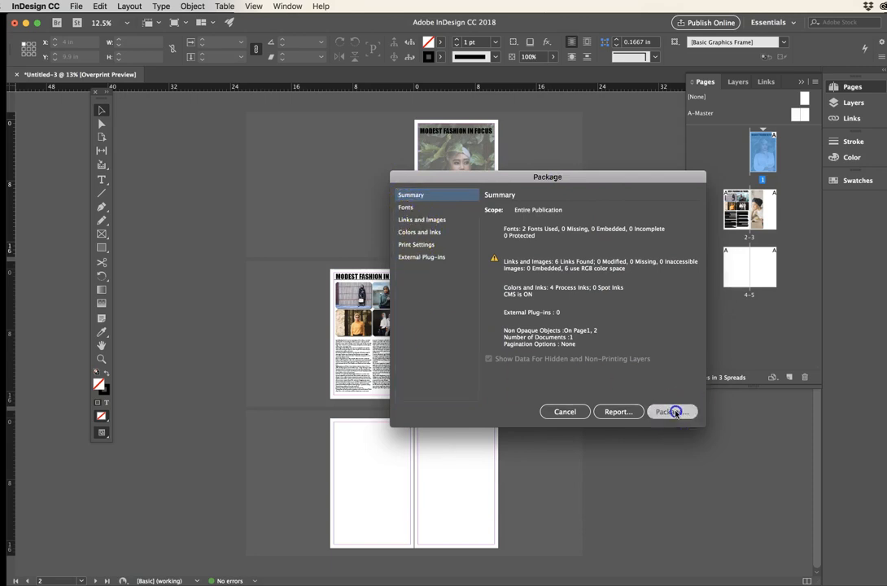
click(633, 346)
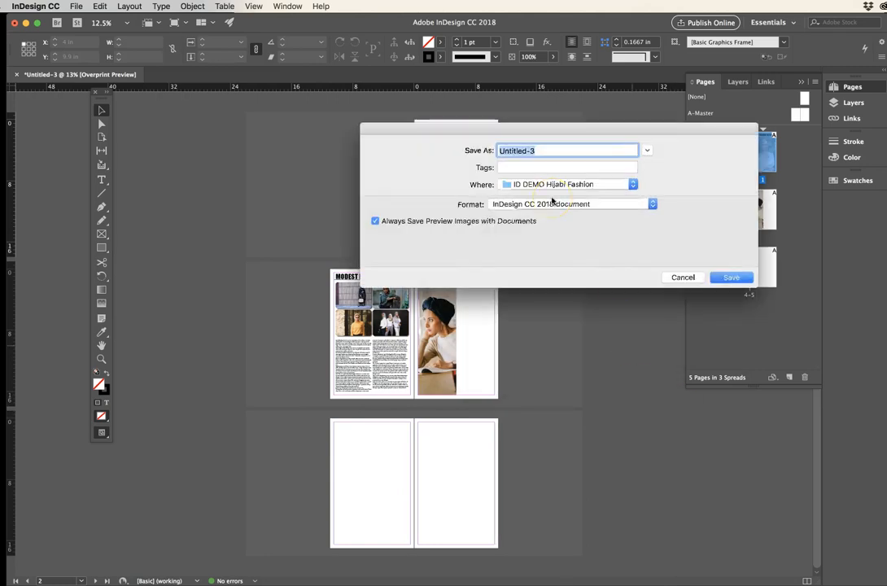
text(MO)
key(BackSpace)
text(FIF)
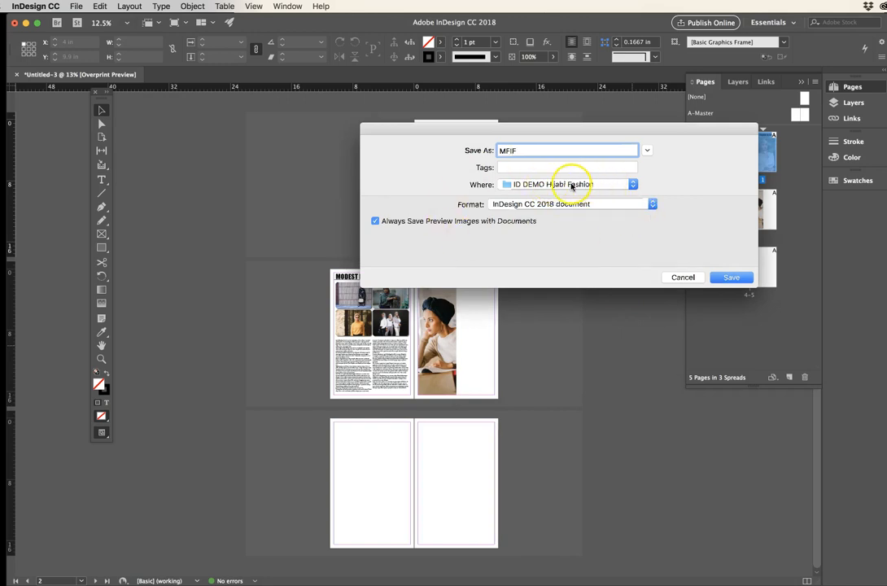
click(736, 279)
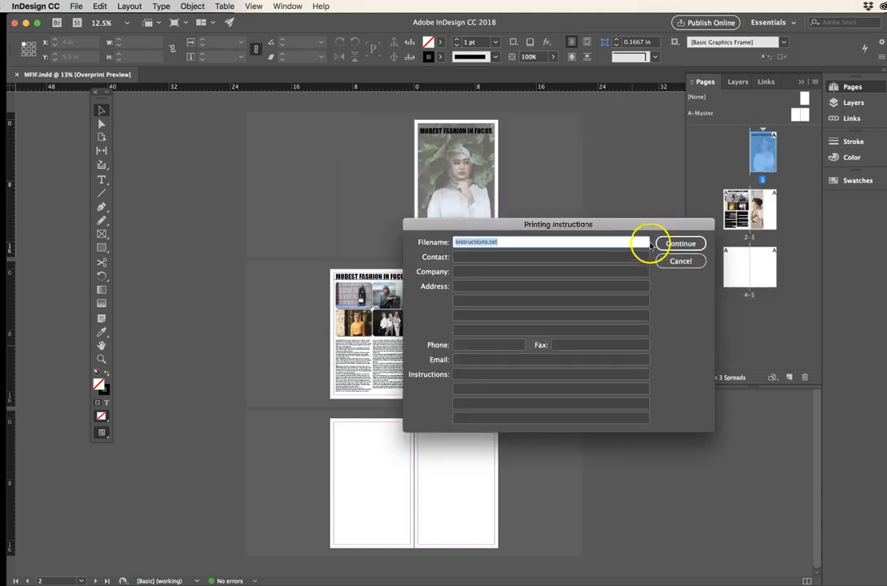
Package into MFIF Folder with default printing instructions, fonts, linked graphics, IDML and High Quality Print PDF, accepting the font warning without showing it again.
drag(527, 221, 532, 202)
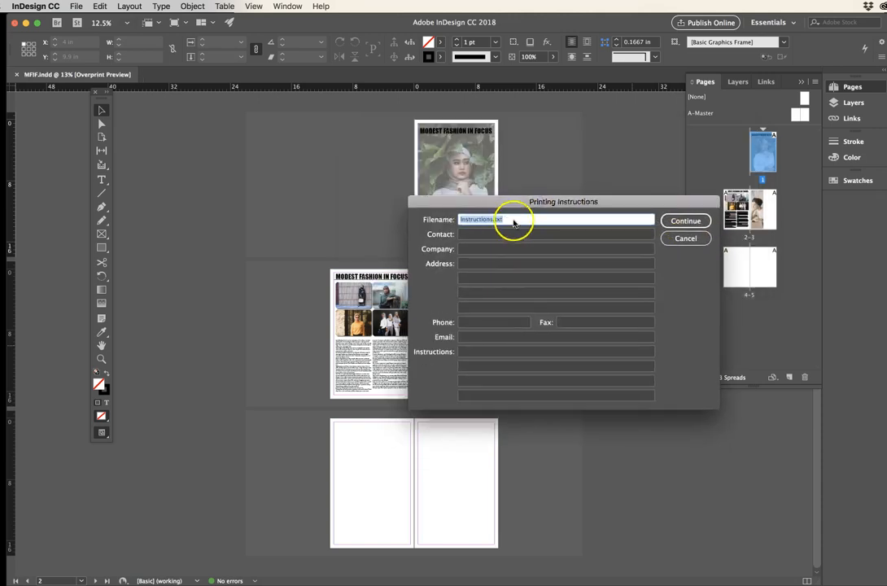
click(688, 222)
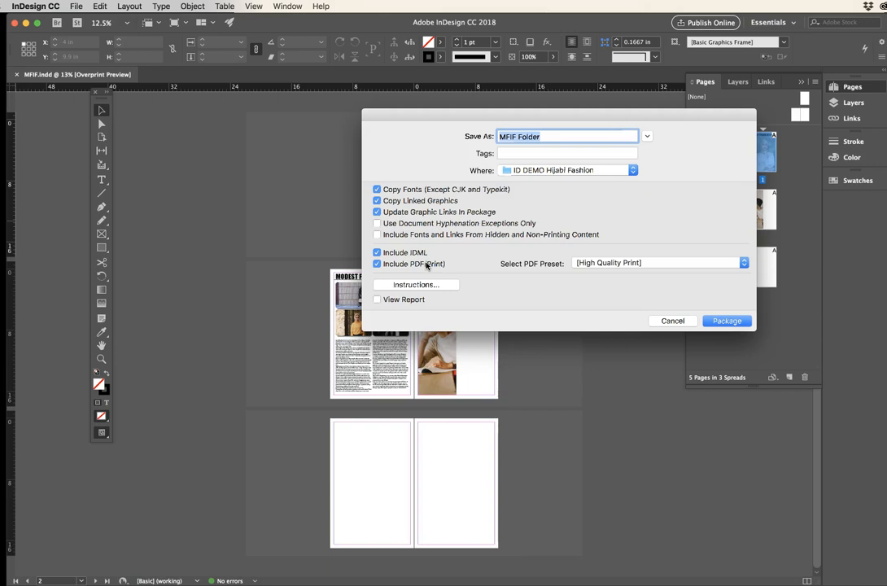
click(727, 321)
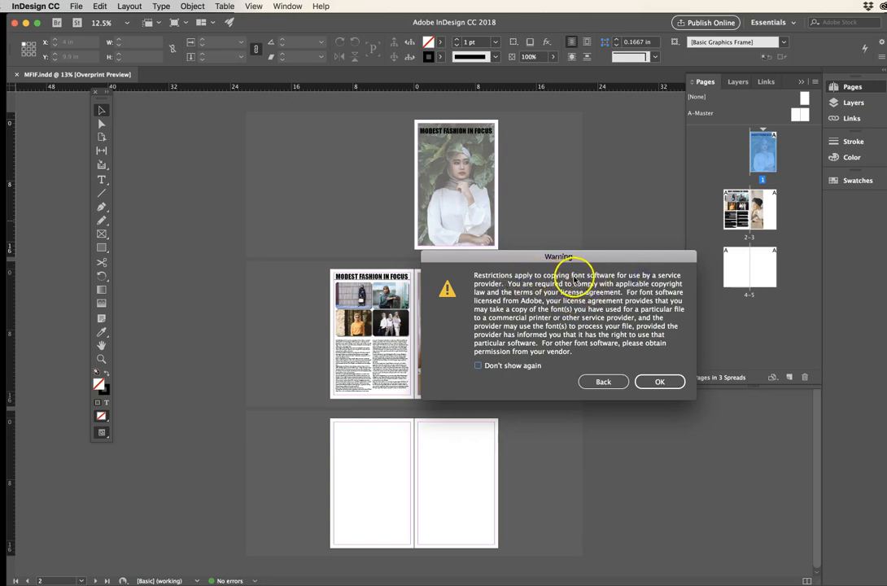
click(478, 365)
click(661, 382)
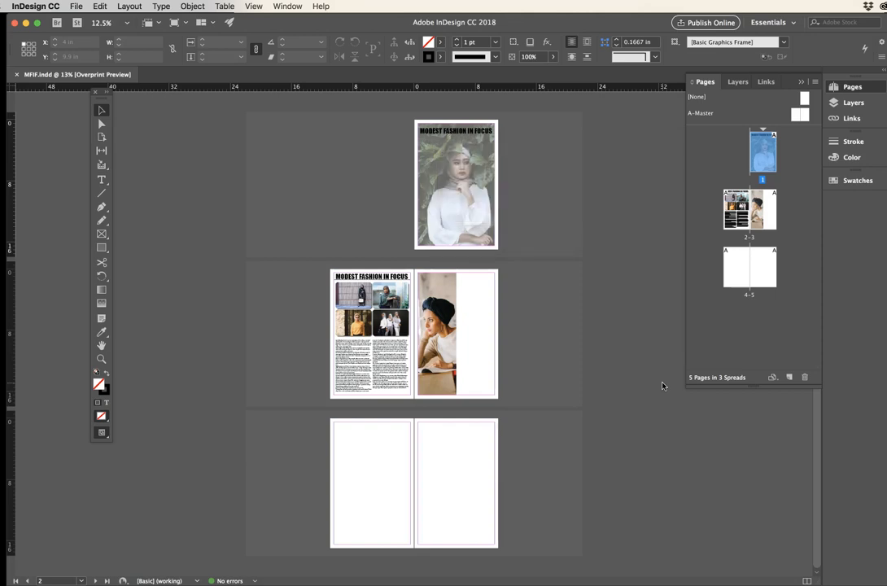
click(190, 126)
Browse to the packaged MFIF Folder through the Open dialog and examine its Document fonts and Links subfolders.
click(75, 7)
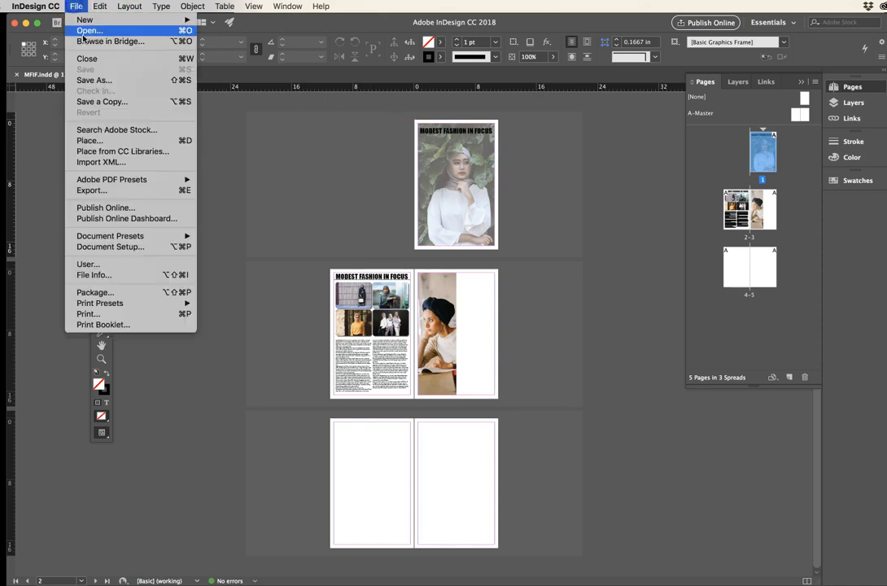
click(86, 31)
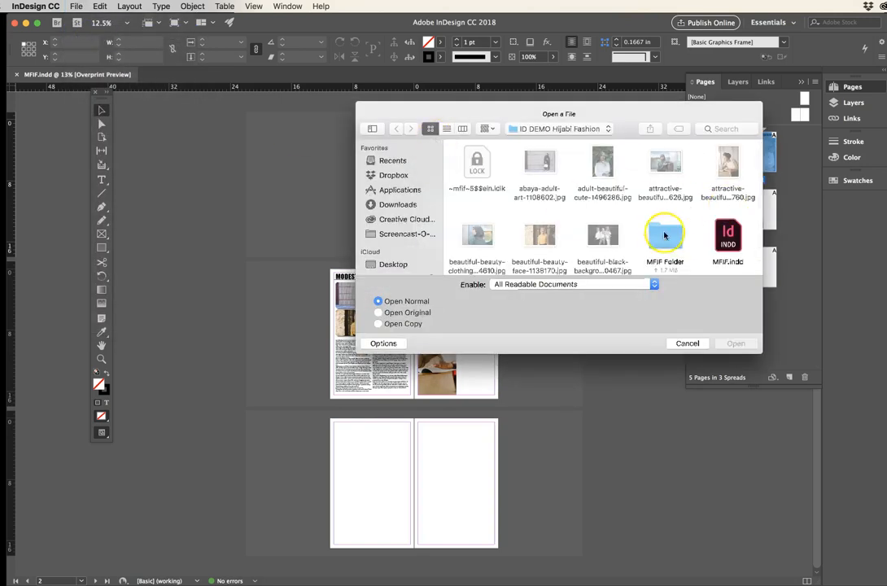
drag(631, 114, 615, 110)
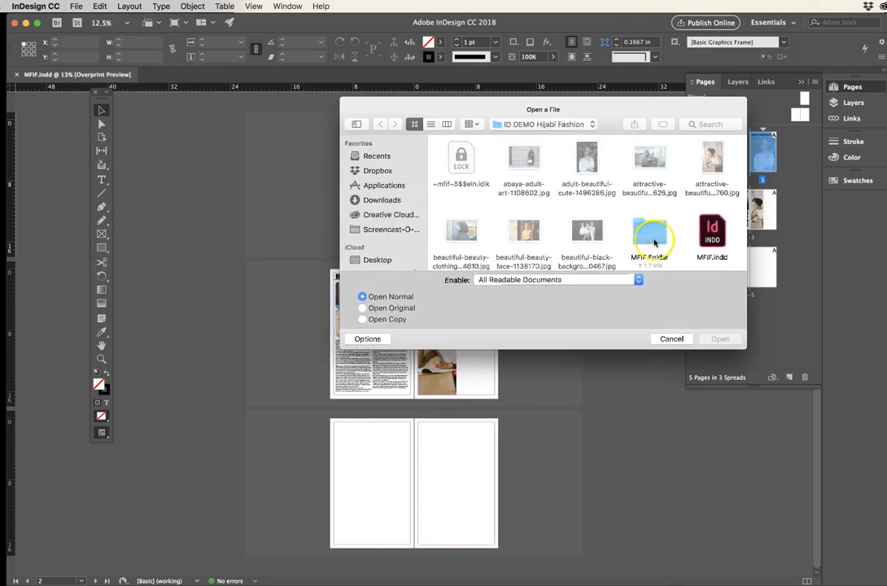
click(653, 238)
double_click(653, 239)
double_click(457, 161)
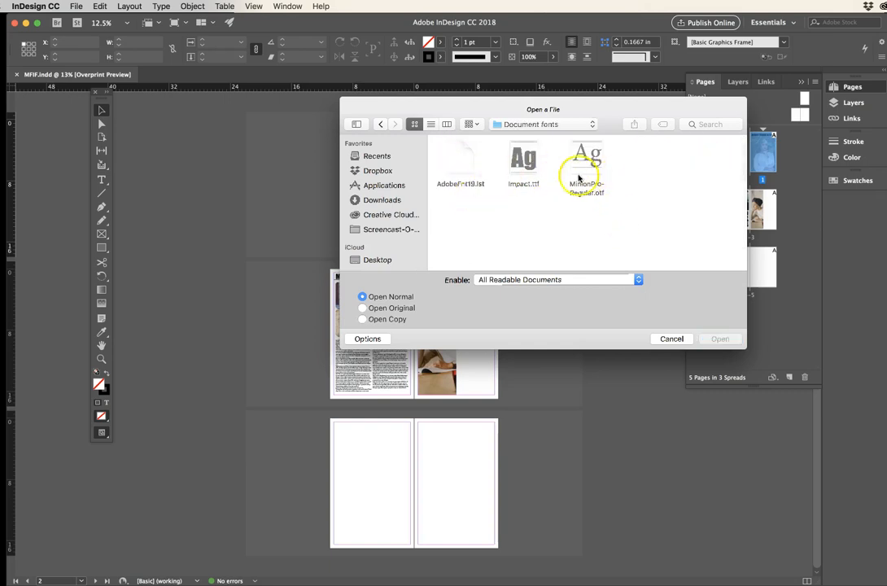
click(380, 124)
double_click(585, 159)
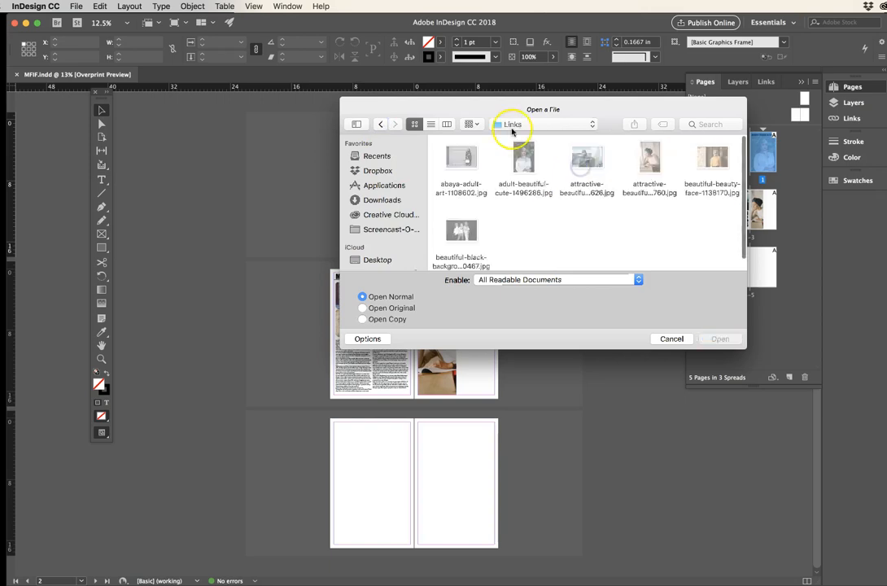
click(380, 124)
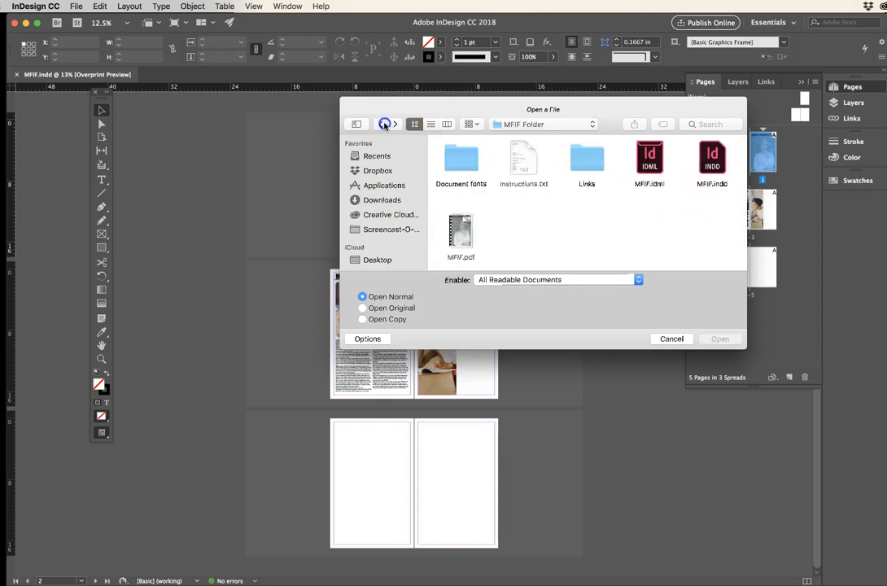
Look over the IDML, INDD, PDF and Instructions.txt files in MFIF Folder, and leave without opening any.
click(650, 158)
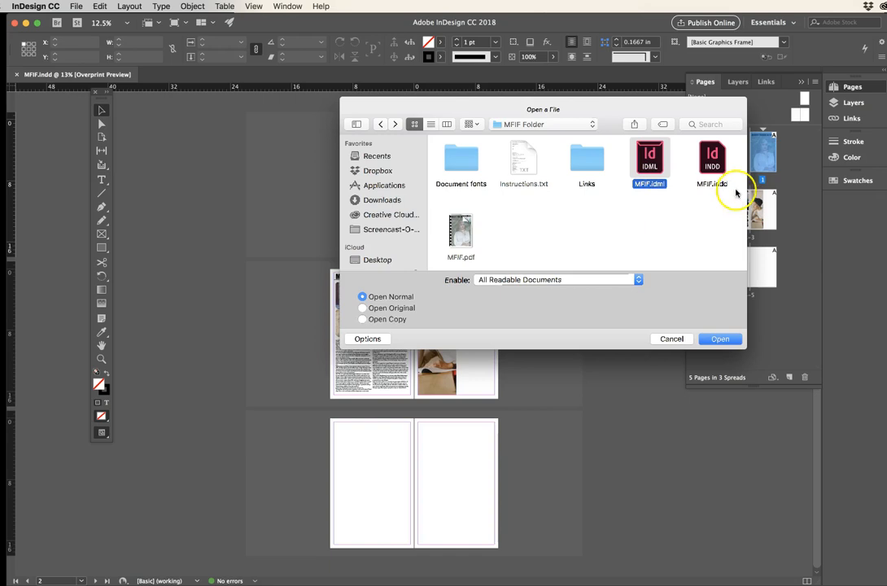
click(720, 166)
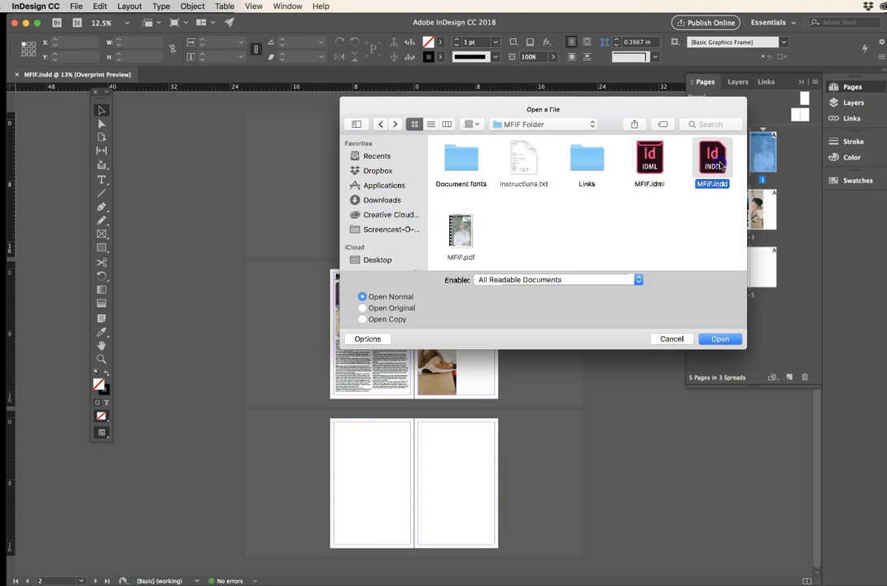
click(494, 240)
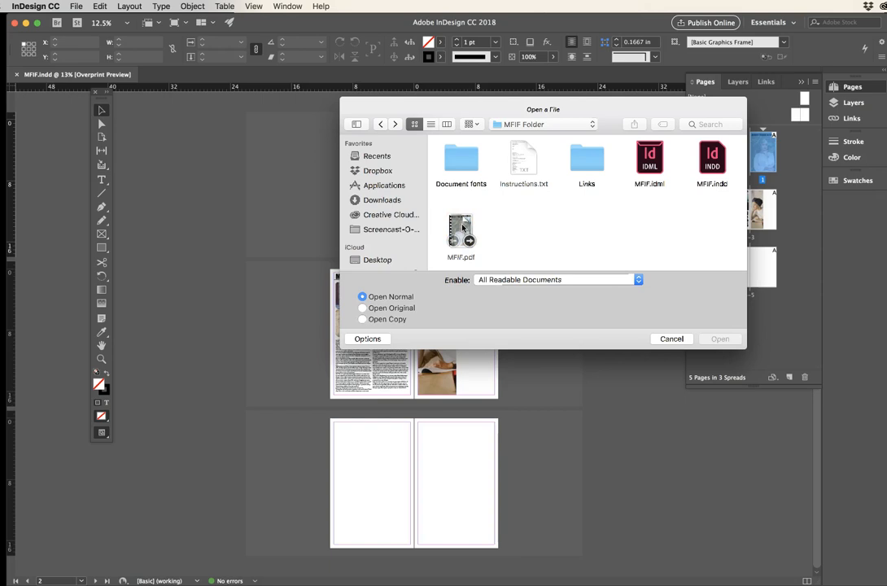
click(530, 157)
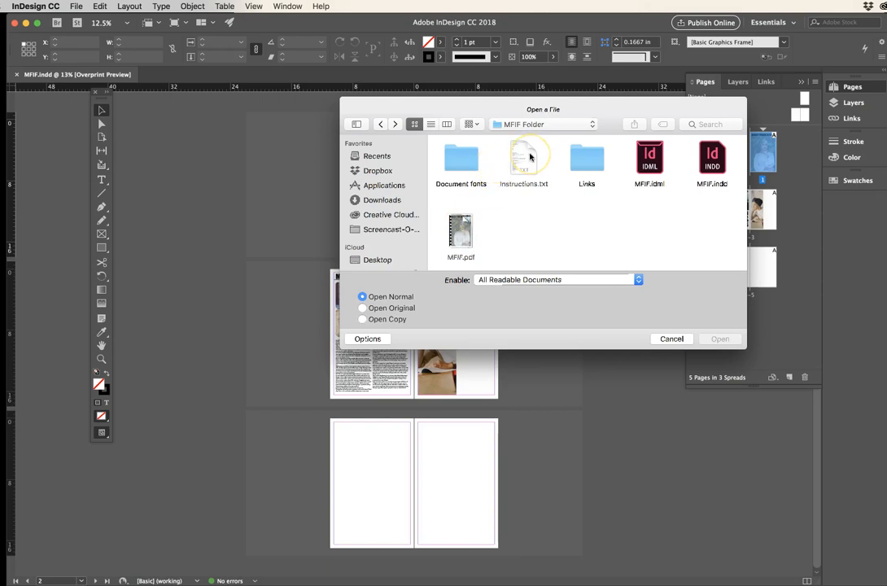
click(671, 339)
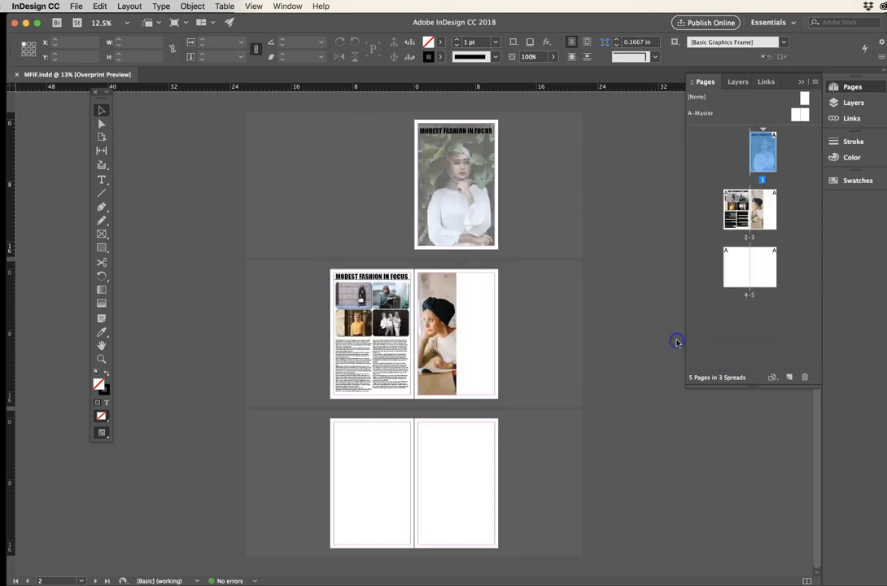